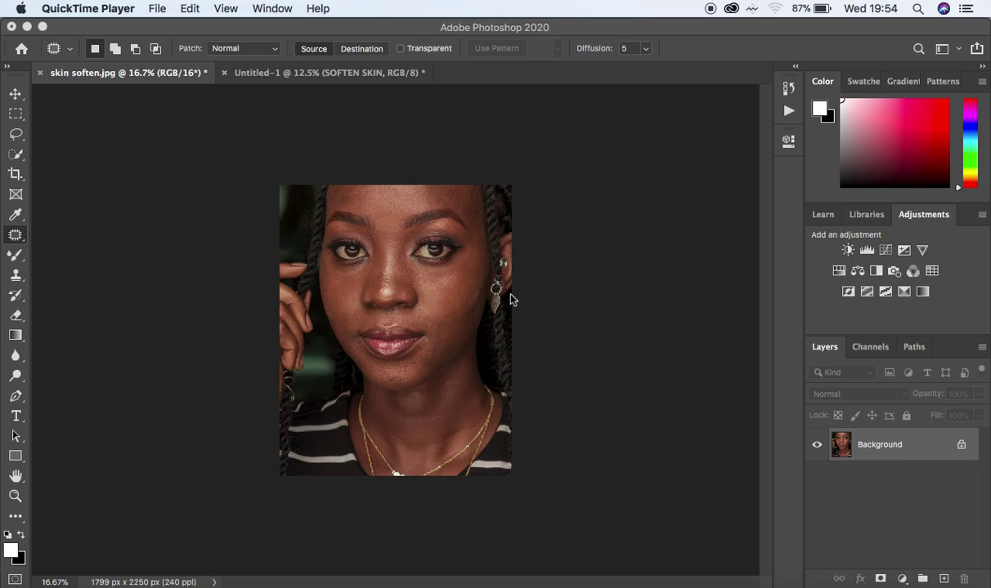
# Step: Duplicate the Background layer twice to create two copies of the portrait
pyautogui.click(856, 449)
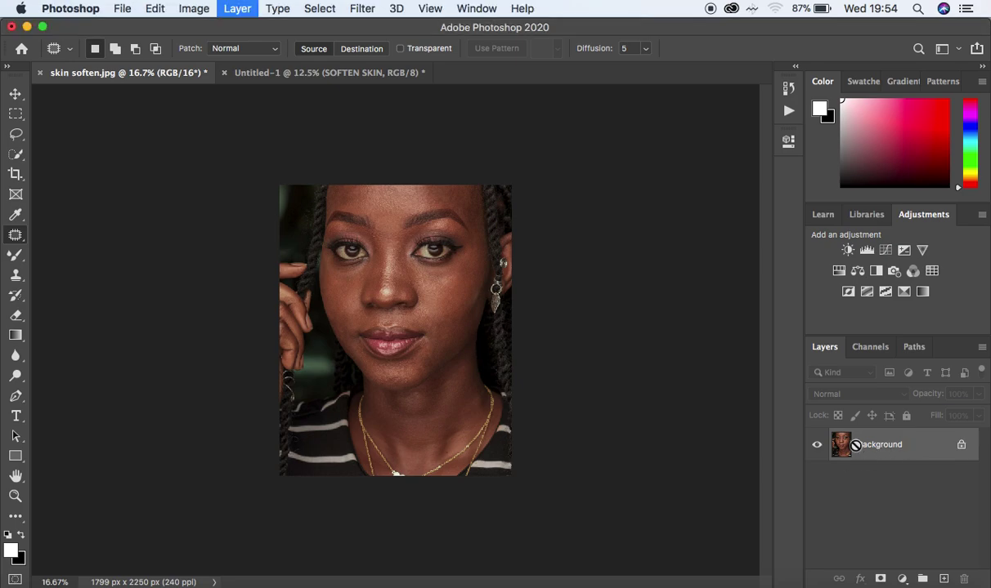
pyautogui.press('super+j')
pyautogui.press('super+j')
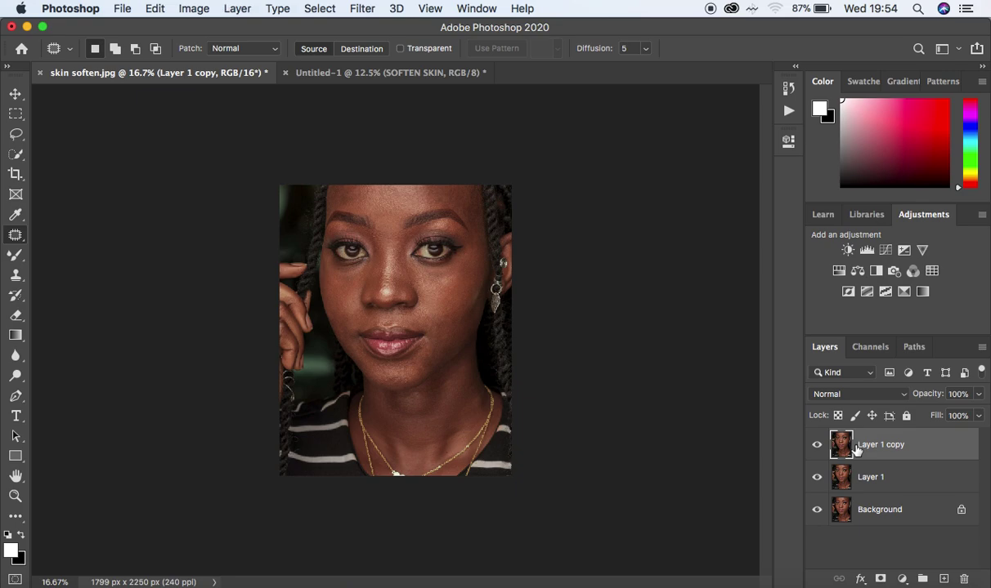
# Step: Rename the lower copy "low freq" and the upper copy "high freq", and hide the high freq layer
pyautogui.click(887, 476)
pyautogui.doubleClick(871, 480)
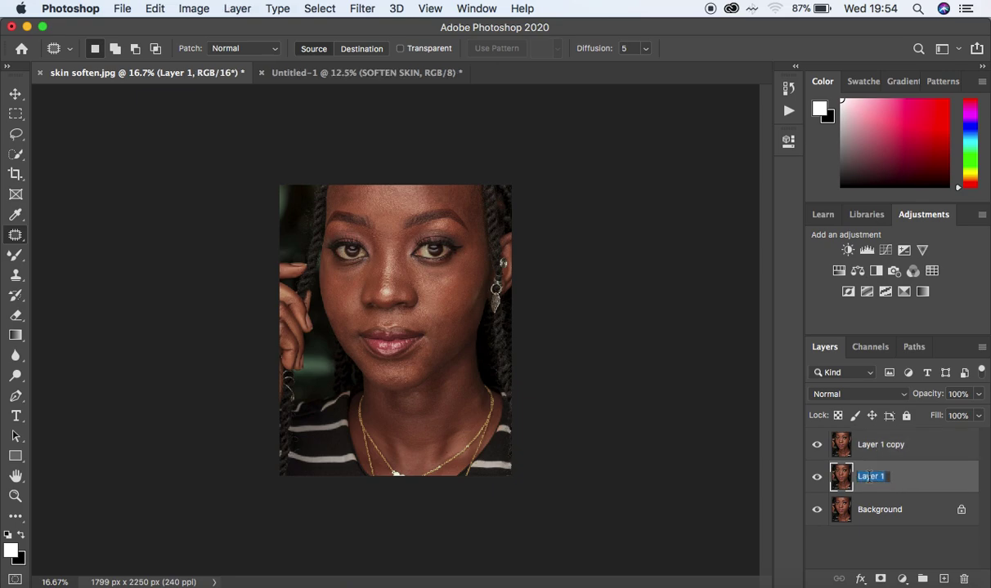
pyautogui.press('BackSpace')
pyautogui.doubleClick(872, 444)
pyautogui.write('h')
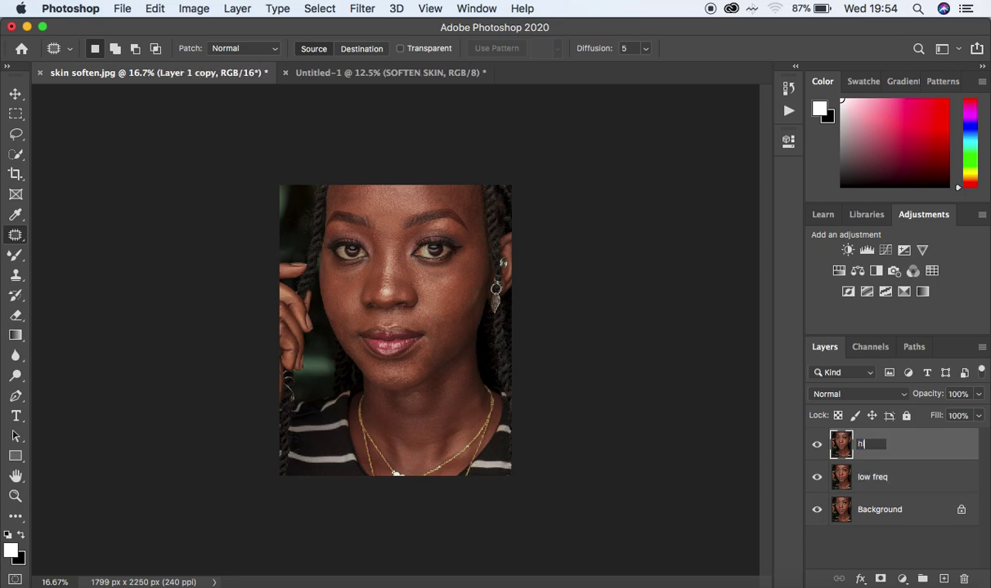
pyautogui.write('igh freq')
pyautogui.press('Return')
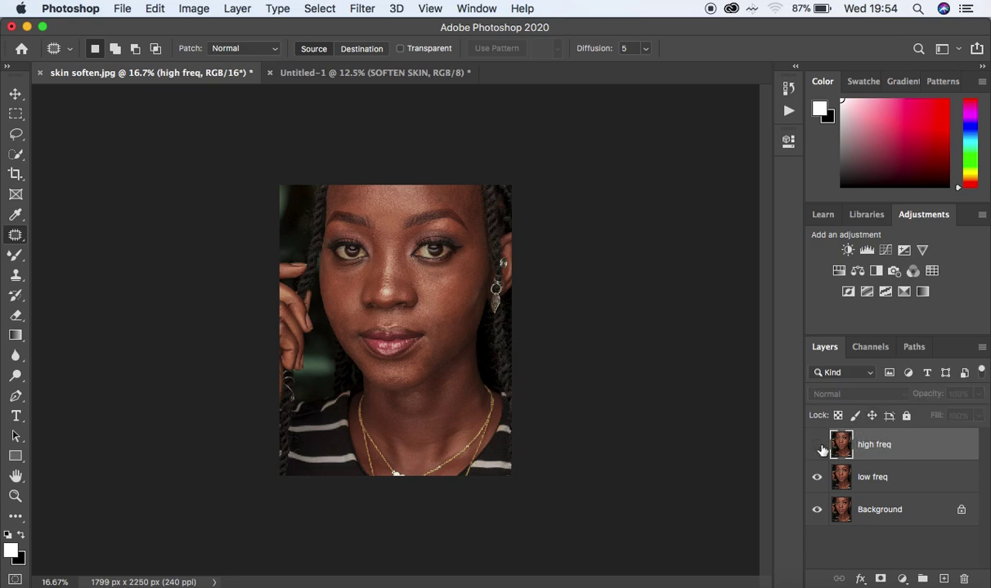
# Step: Start a Gaussian Blur on the low freq layer and lower its radius to 0.1 pixels
pyautogui.click(871, 478)
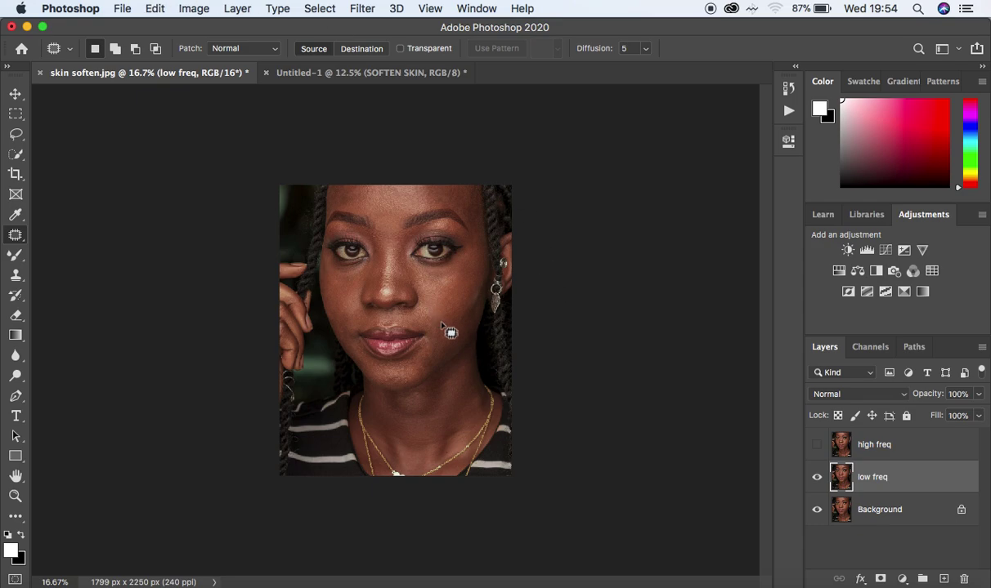
pyautogui.press('super+plus')
pyautogui.press('super+plus')
pyautogui.press('super+minus')
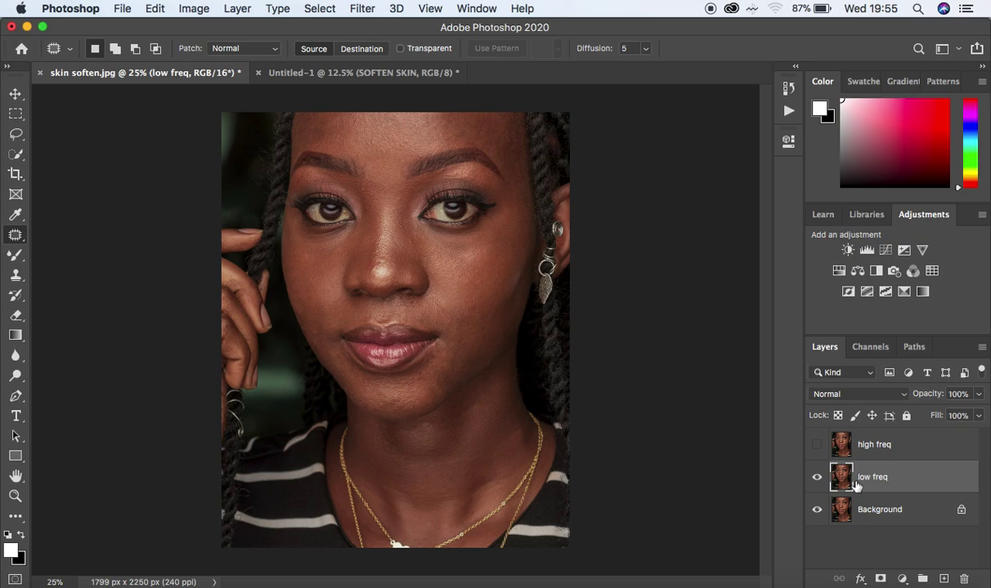
pyautogui.click(361, 9)
pyautogui.moveTo(409, 192)
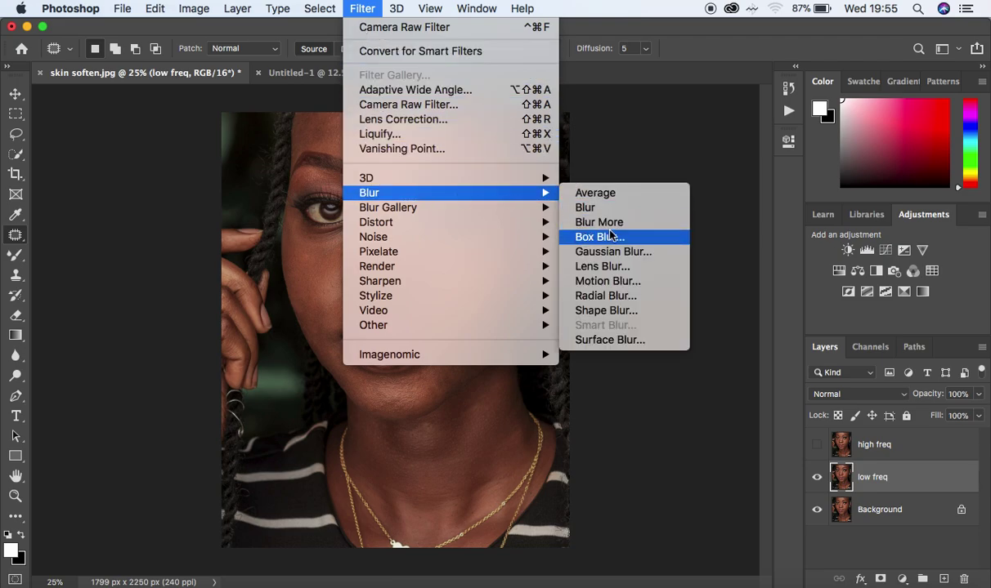
pyautogui.click(582, 252)
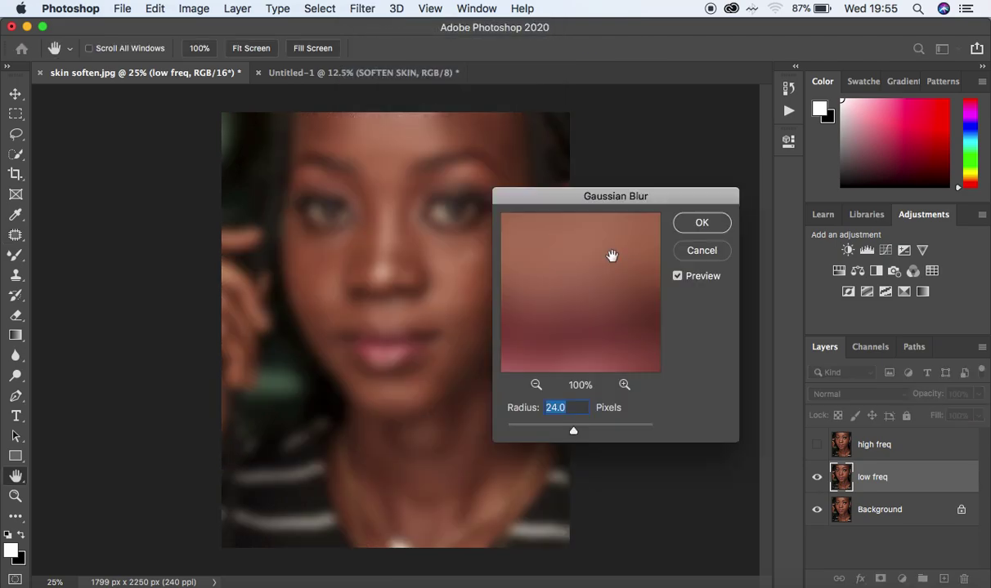
pyautogui.moveTo(610, 204); pyautogui.dragTo(680, 89)
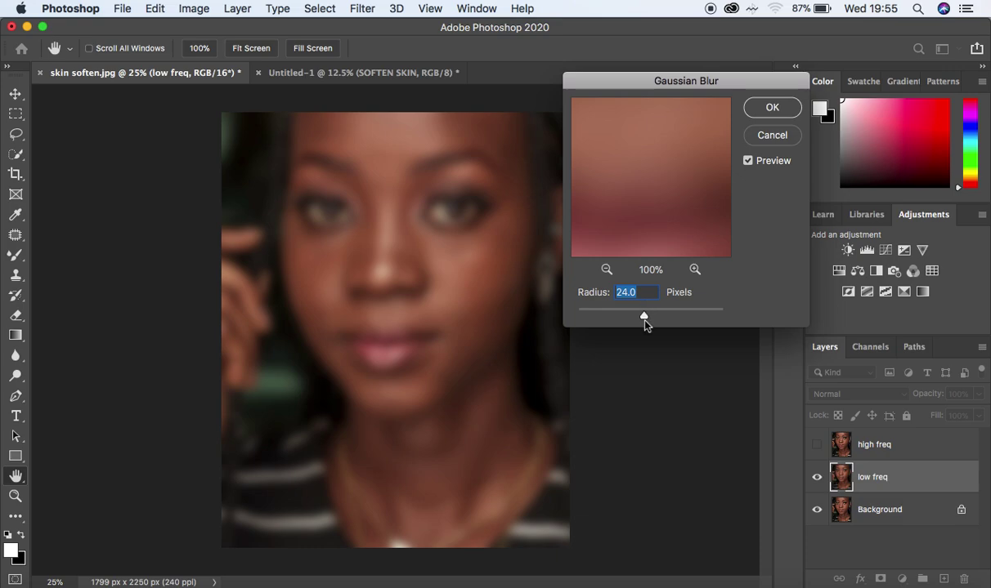
pyautogui.moveTo(641, 317); pyautogui.dragTo(553, 313)
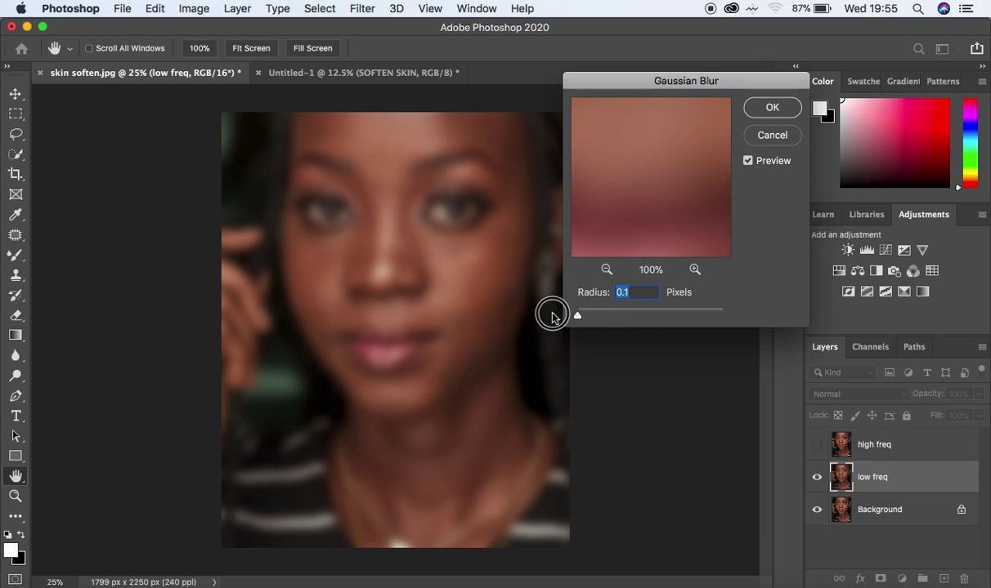
# Step: Set the blur preview to 33% on the face and apply the Gaussian Blur with a radius of 8.0 pixels
pyautogui.click(606, 271)
pyautogui.click(607, 271)
pyautogui.moveTo(658, 146); pyautogui.dragTo(658, 235)
pyautogui.moveTo(648, 185); pyautogui.dragTo(647, 132)
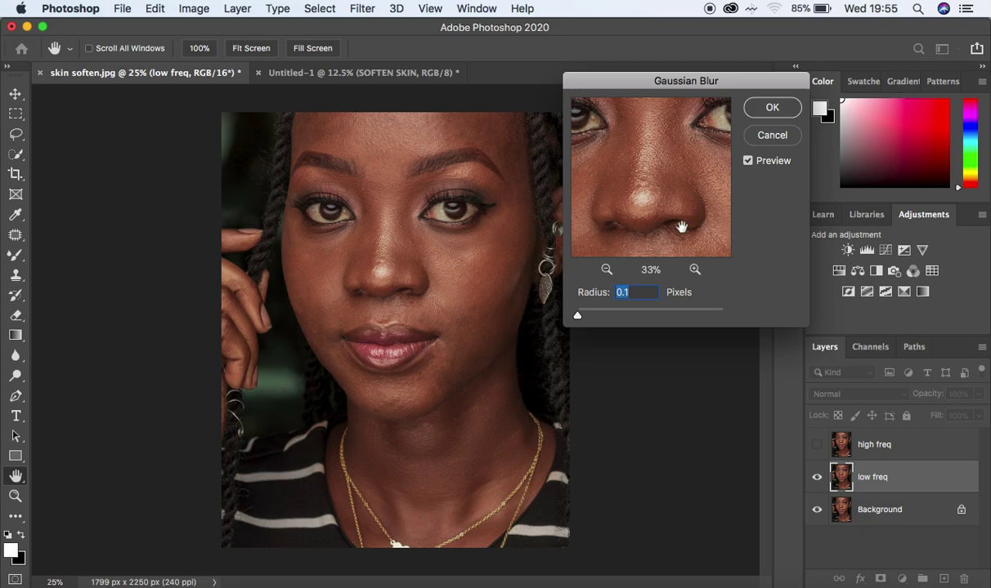
pyautogui.moveTo(577, 317); pyautogui.dragTo(629, 322)
pyautogui.moveTo(668, 183); pyautogui.dragTo(677, 141)
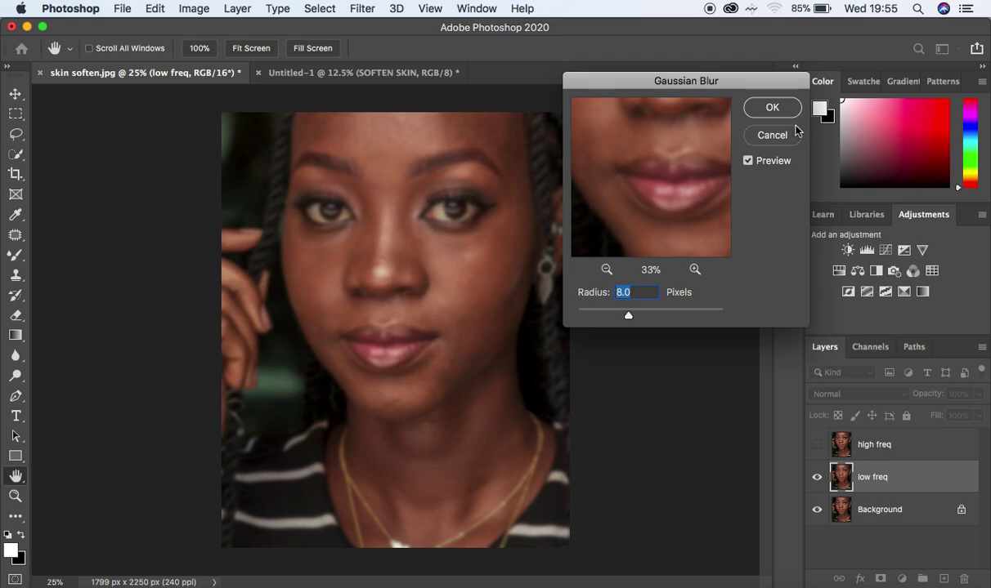
pyautogui.click(769, 108)
pyautogui.press('j')
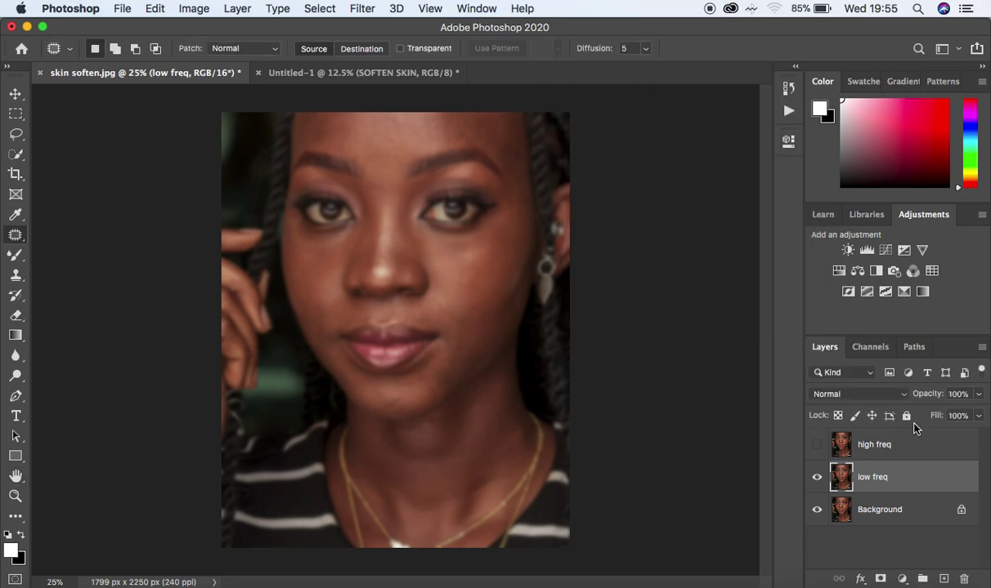
# Step: Show the high freq layer and start Apply Image on it with low freq as the source layer
pyautogui.click(876, 441)
pyautogui.click(816, 445)
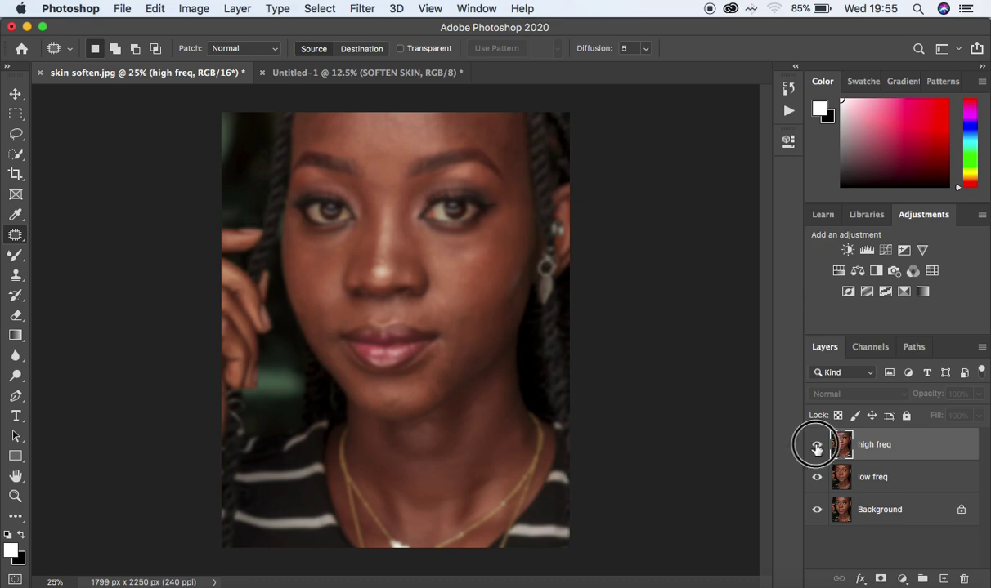
pyautogui.click(192, 10)
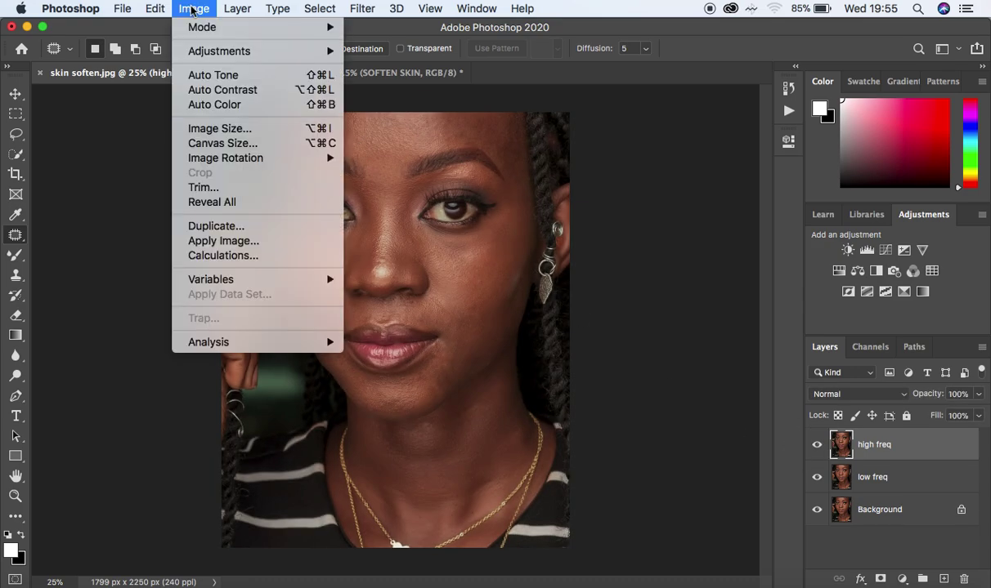
pyautogui.click(237, 242)
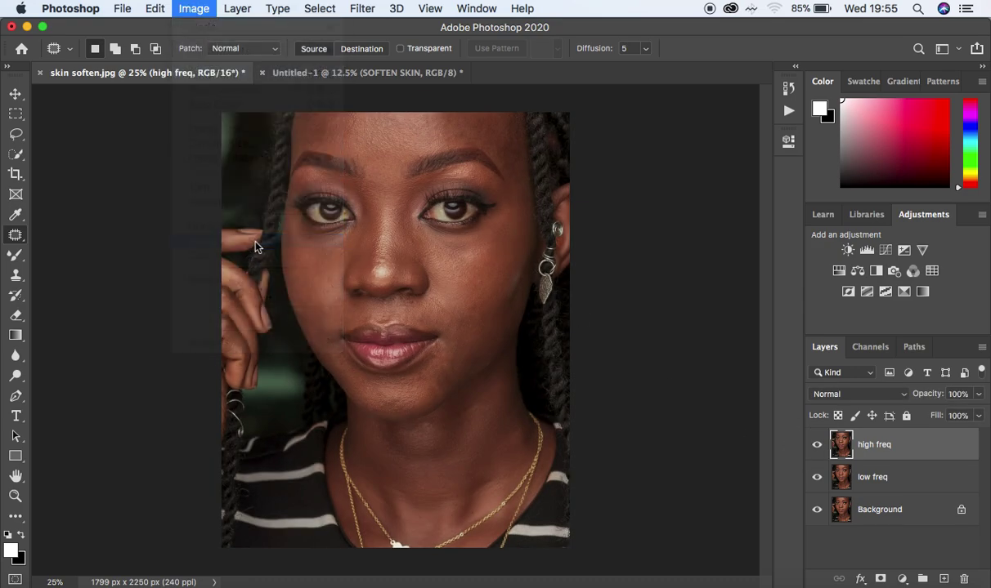
pyautogui.moveTo(328, 90); pyautogui.dragTo(764, 67)
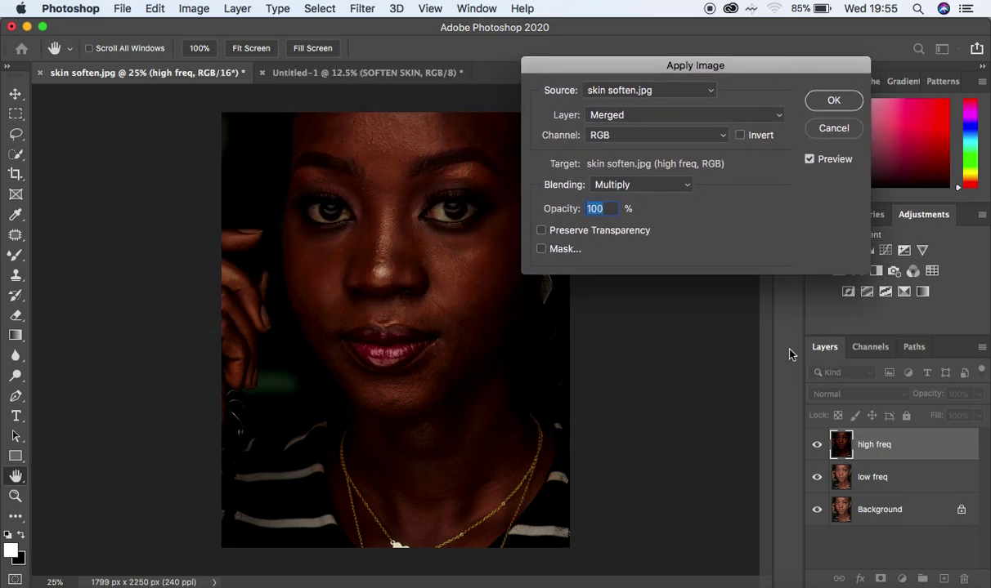
pyautogui.click(648, 112)
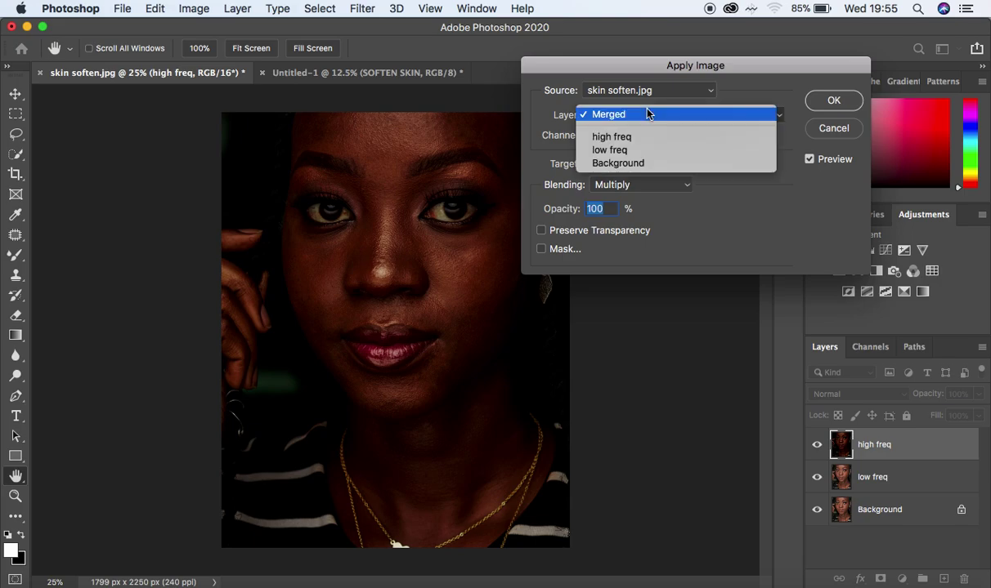
pyautogui.click(644, 150)
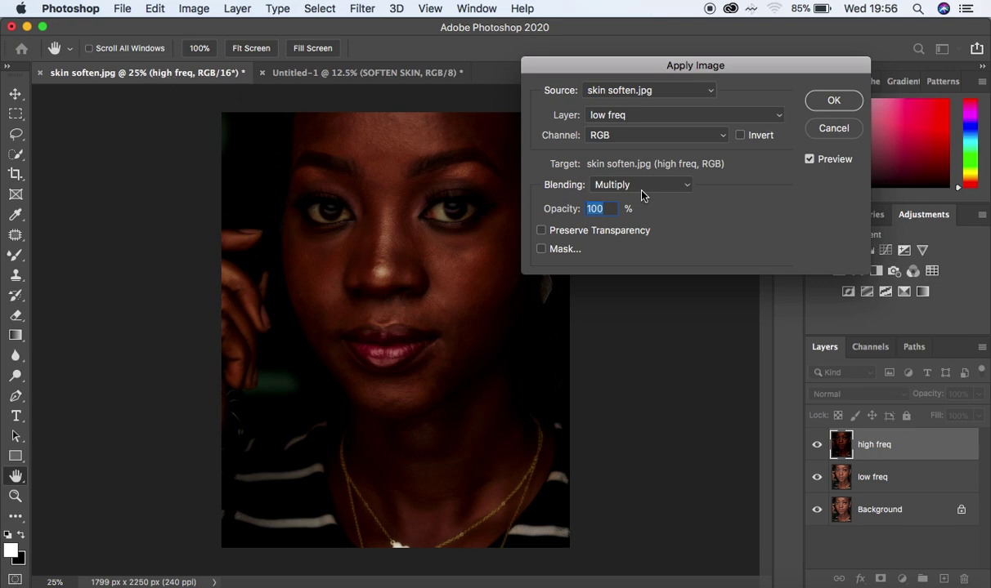
# Step: Set the Apply Image blending to Add, invert the source channel, and apply it to the high freq layer
pyautogui.click(611, 184)
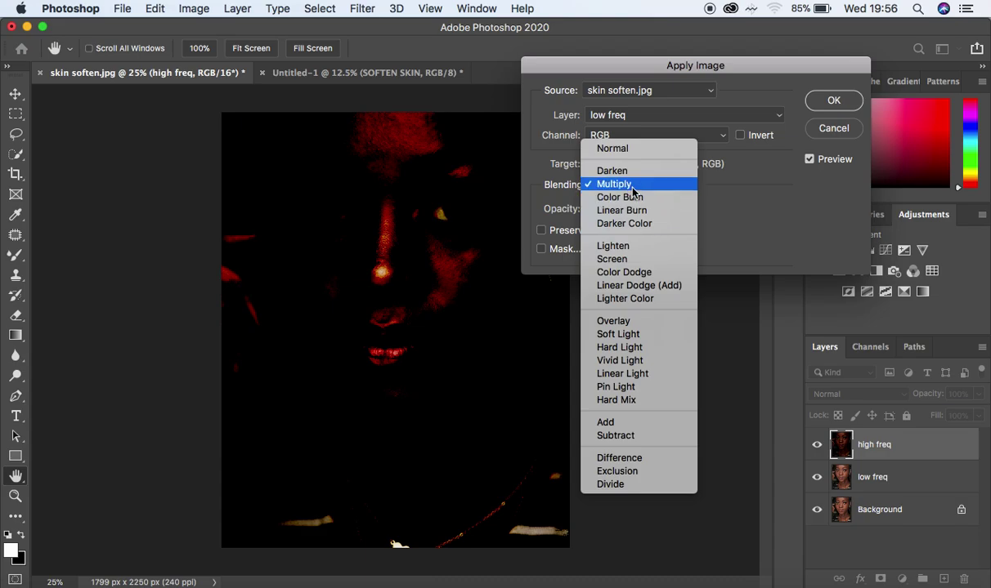
pyautogui.click(610, 423)
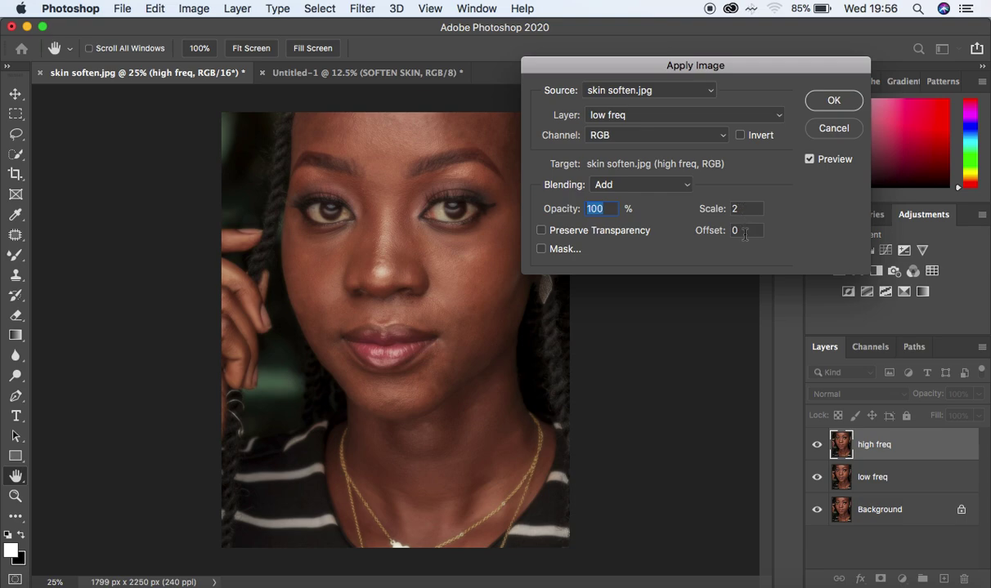
pyautogui.click(740, 136)
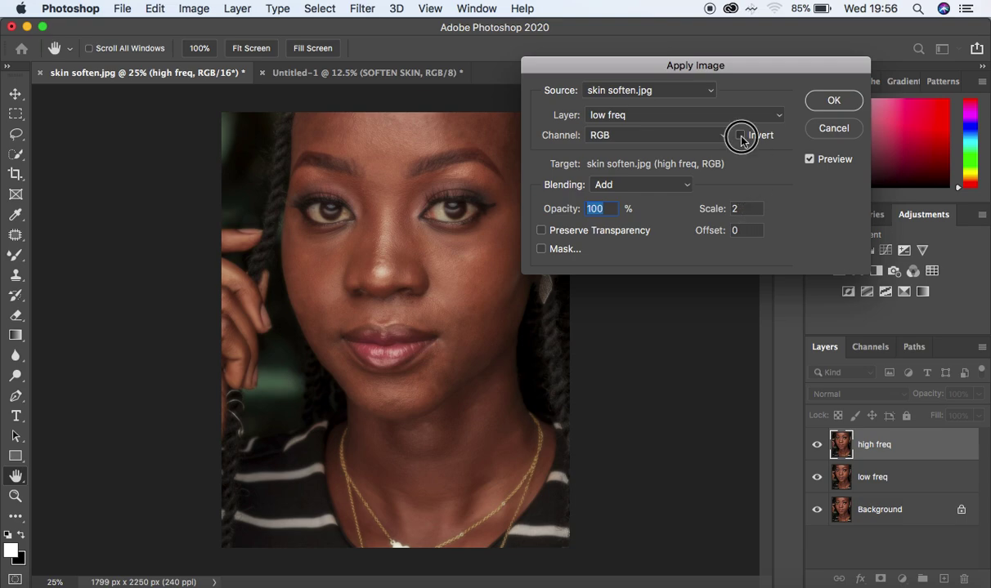
pyautogui.click(832, 100)
pyautogui.press('j')
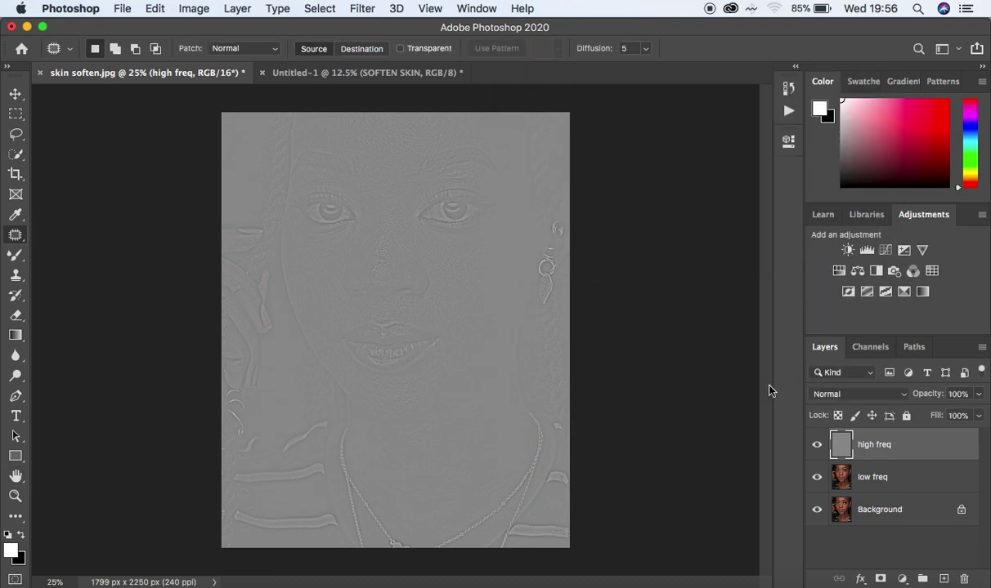
# Step: Change the blend mode of the high freq layer to Linear Light
pyautogui.press('super+equal')
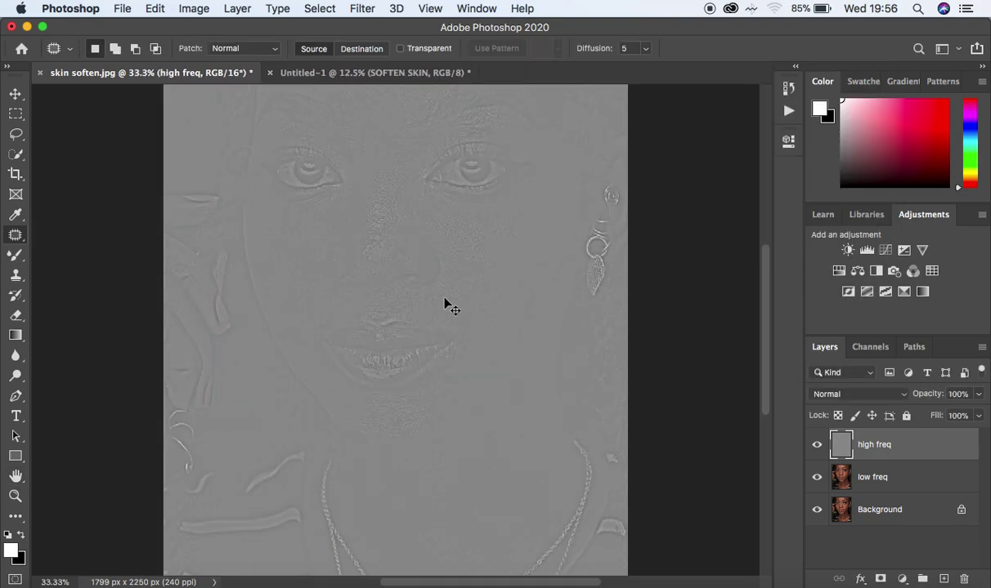
pyautogui.click(825, 394)
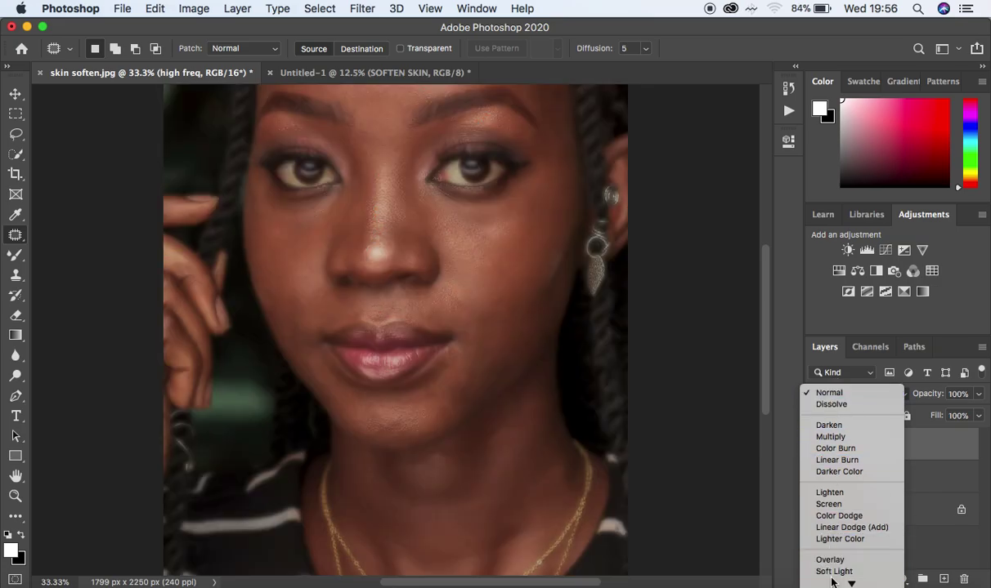
pyautogui.moveTo(832, 582)
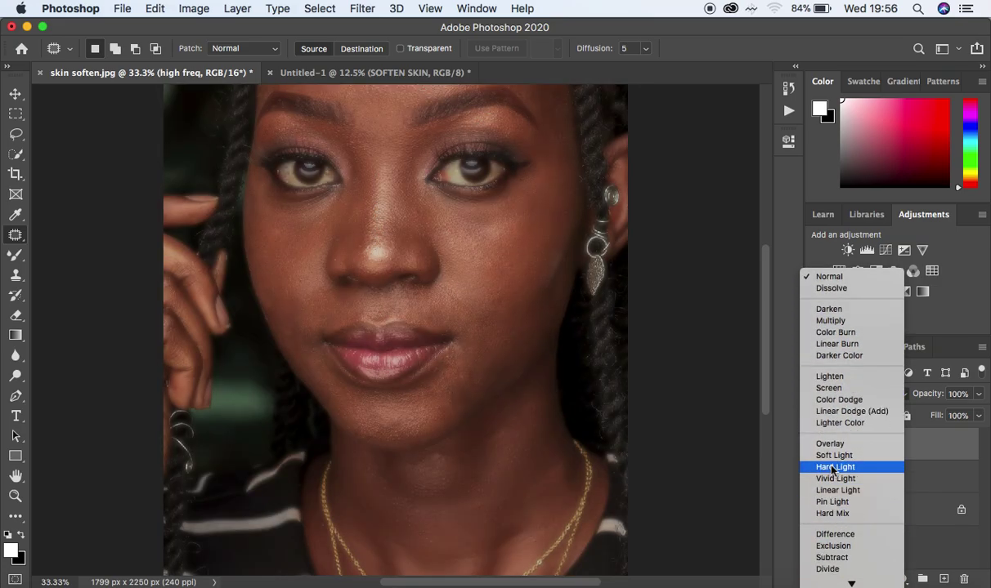
pyautogui.click(837, 491)
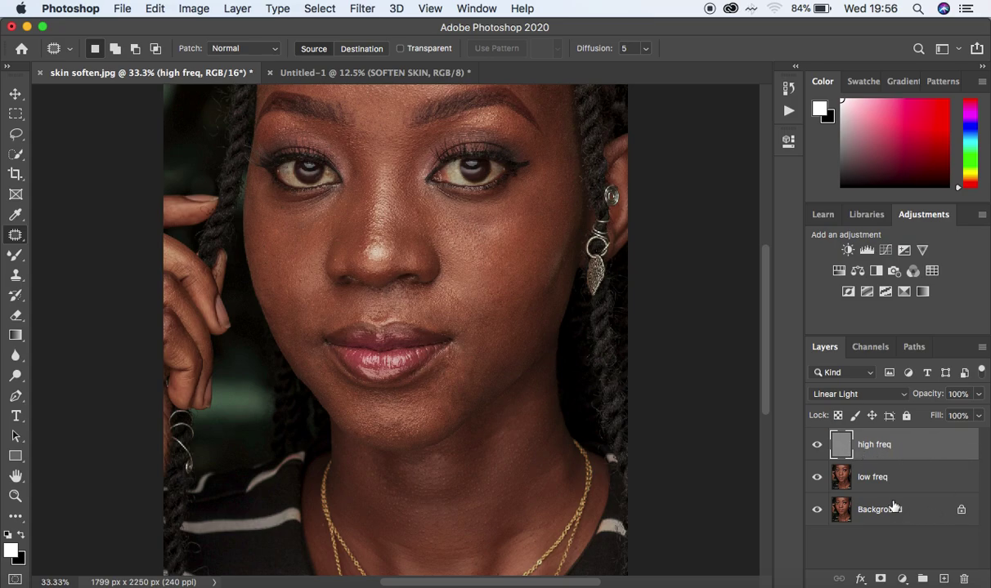
# Step: Add a Black & White adjustment layer above high freq with Reds set to 2
pyautogui.click(901, 579)
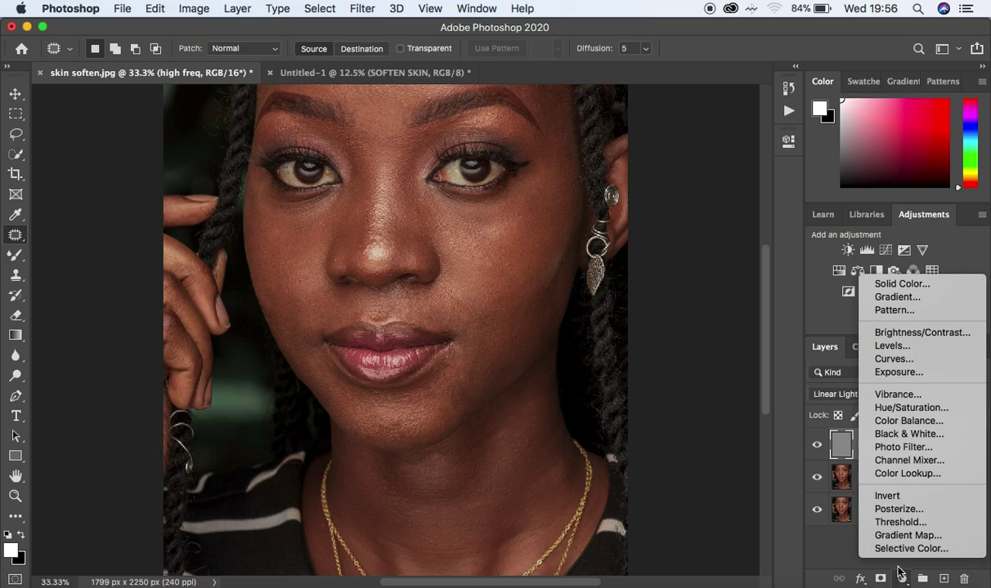
pyautogui.click(893, 434)
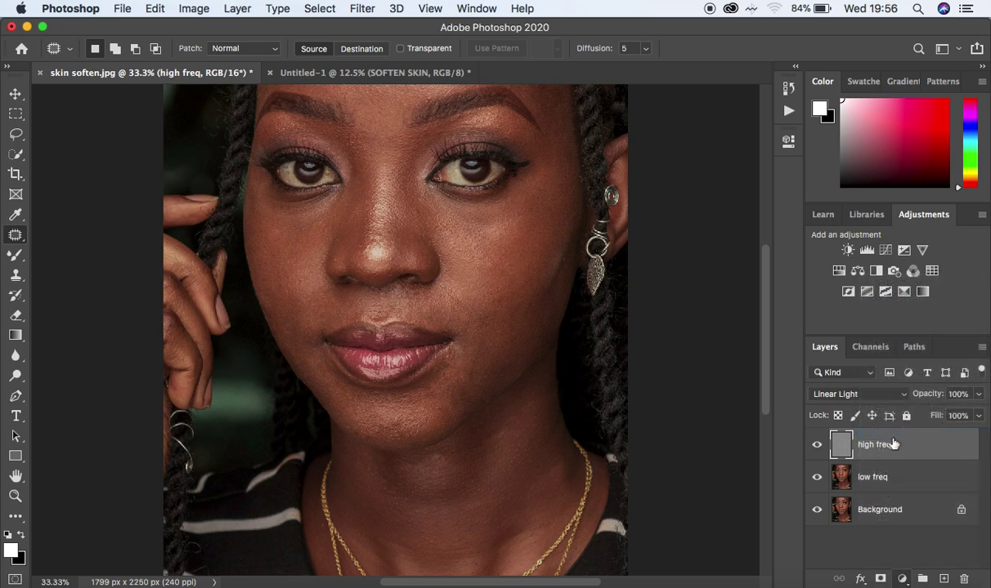
pyautogui.moveTo(656, 245); pyautogui.dragTo(648, 247)
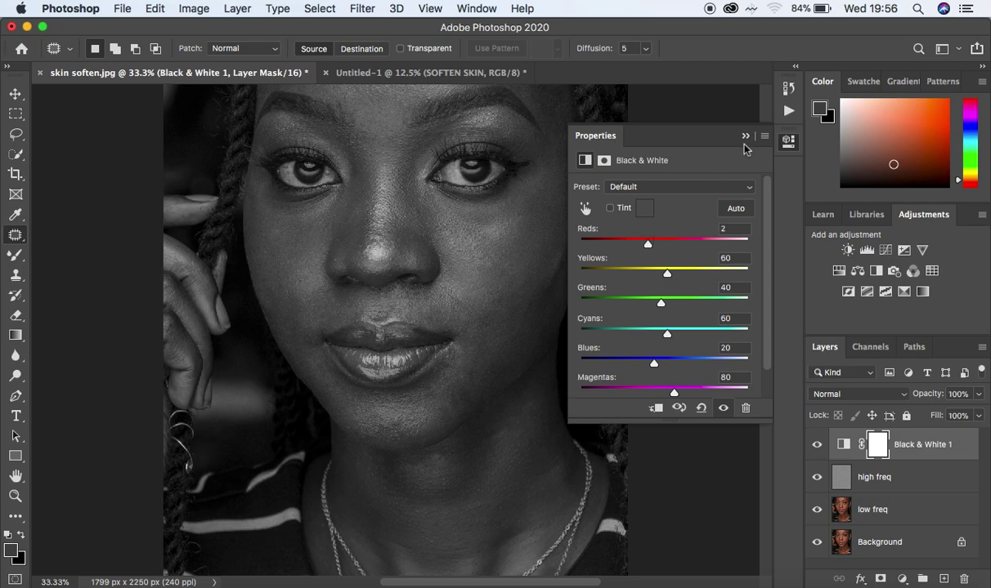
pyautogui.click(705, 126)
# Step: Group the Black & White 1, high freq and low freq layers together
pyautogui.press('super+minus')
pyautogui.press('super+minus')
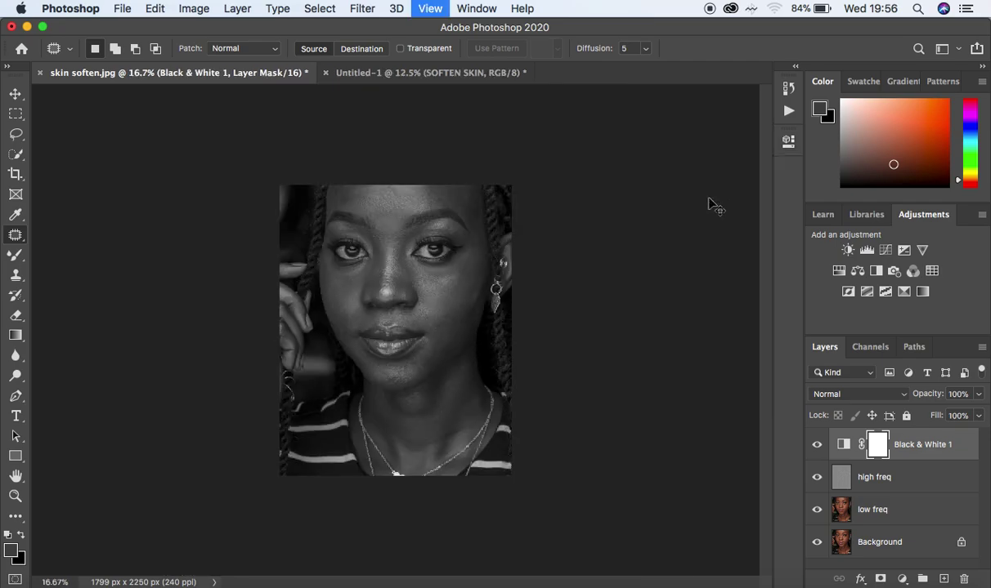
pyautogui.press('super+plus')
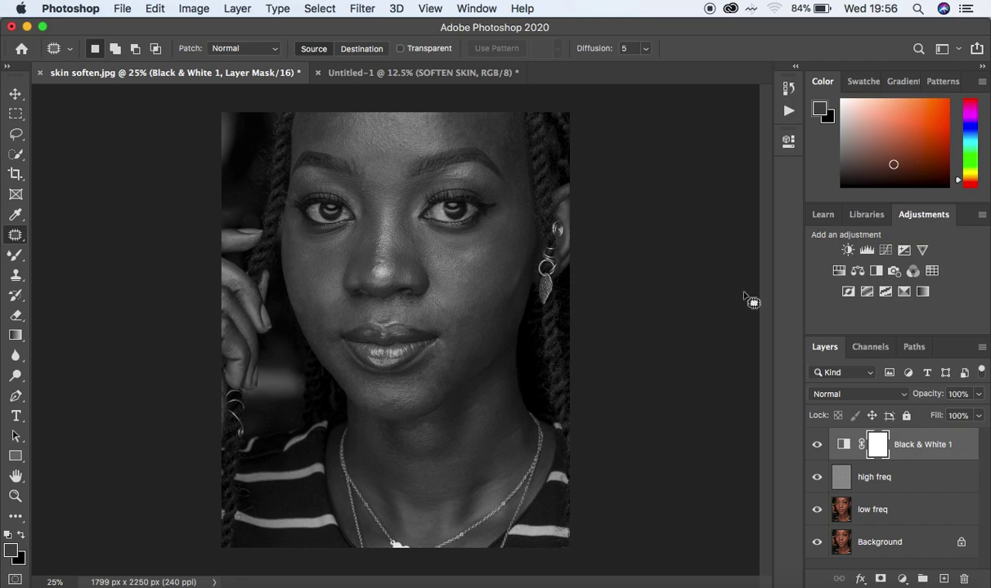
pyautogui.keyDown('shift'); pyautogui.click(951, 509); pyautogui.keyUp('shift')
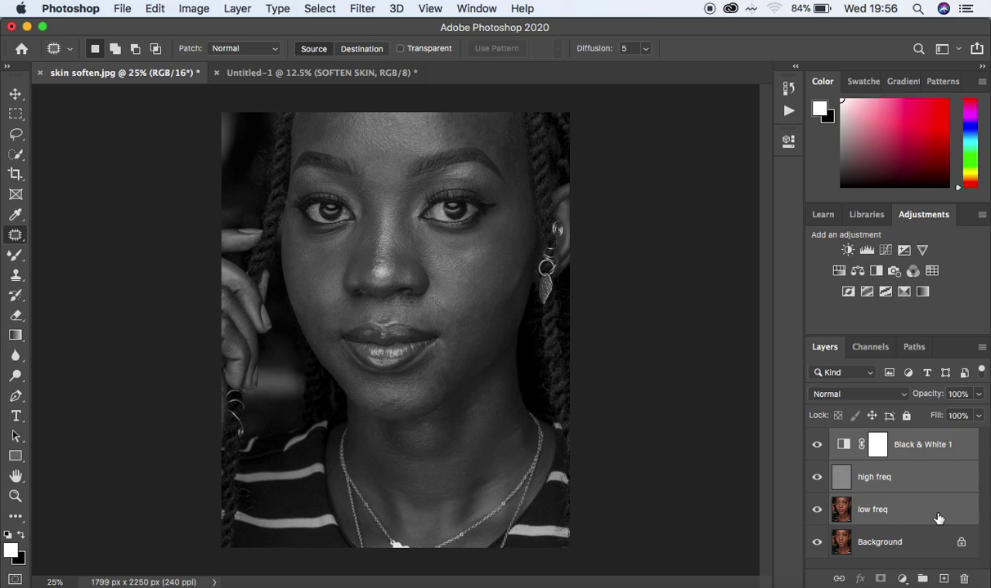
pyautogui.press('super+g')
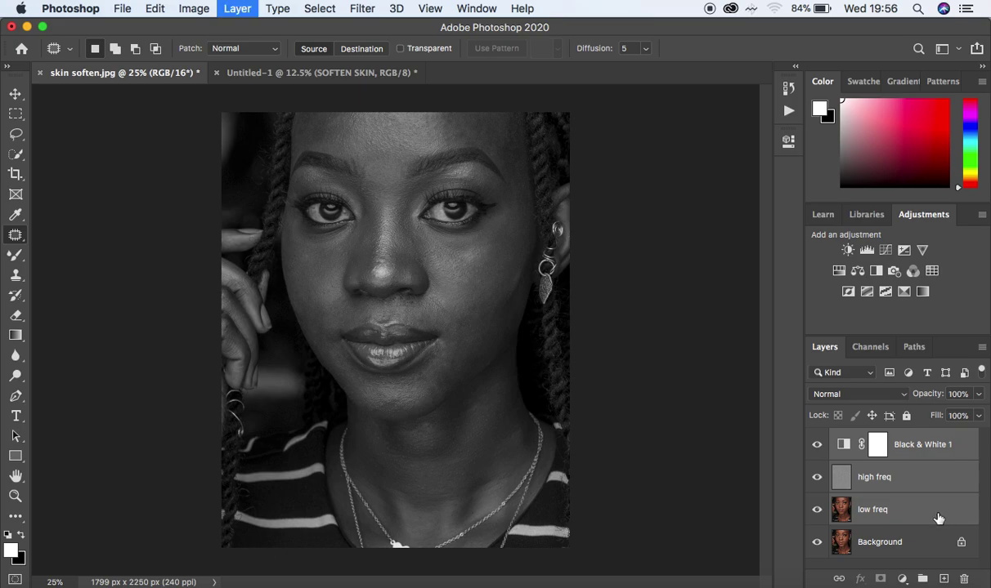
# Step: Rename the new layer group as FS and expand it to show its layers
pyautogui.doubleClick(873, 439)
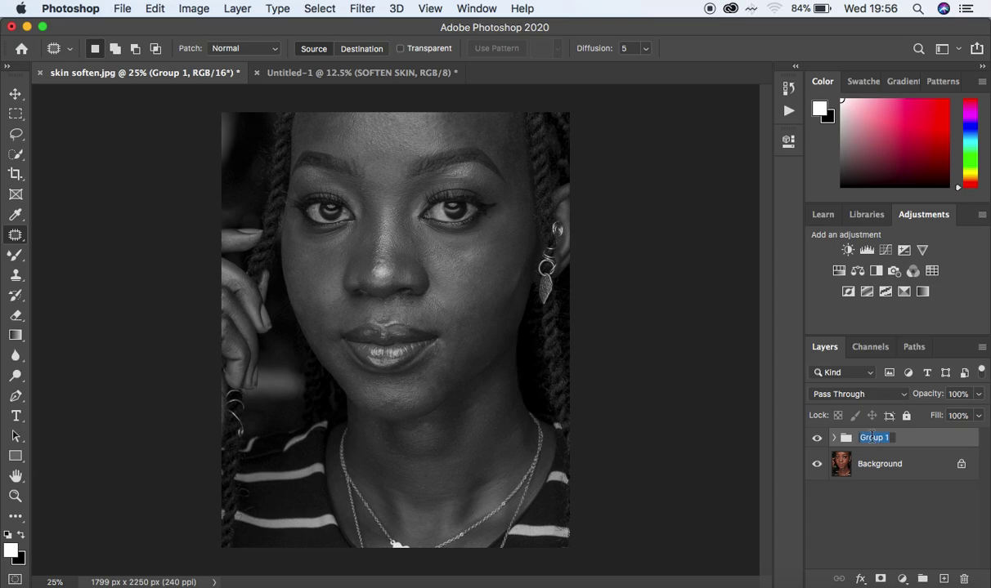
pyautogui.write('FS')
pyautogui.press('Return')
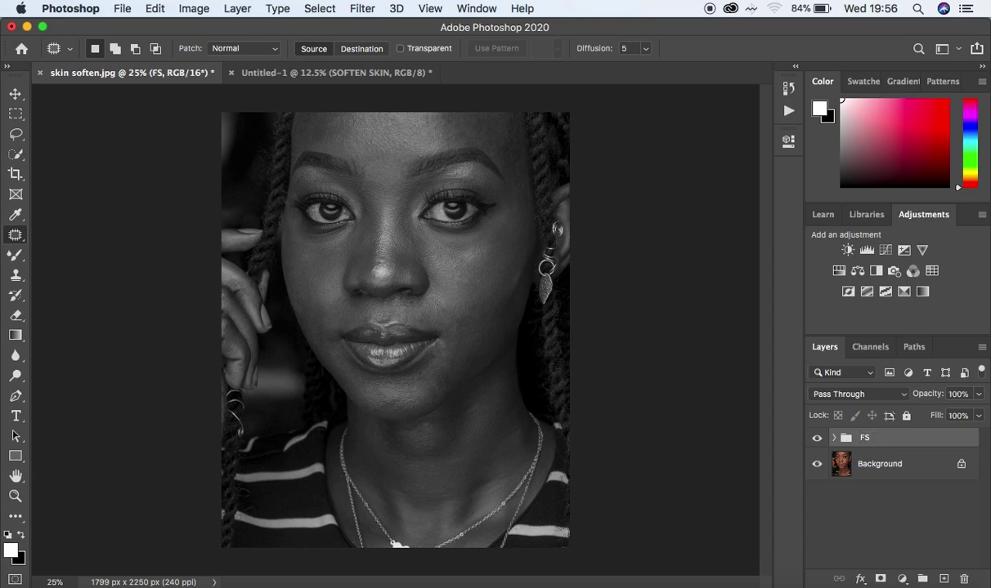
pyautogui.click(834, 439)
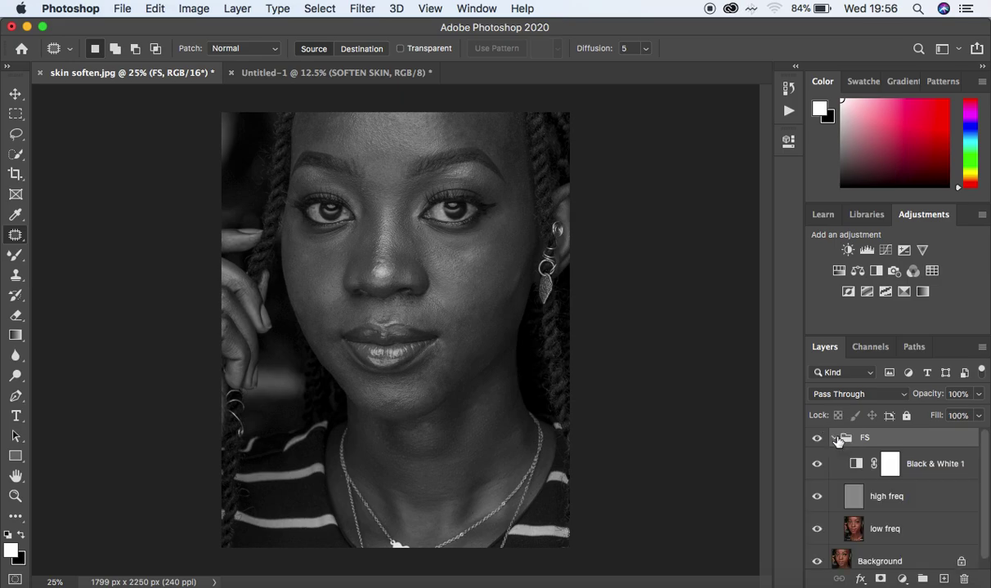
# Step: Select the low freq layer and ready the Mixer Brush with a cleaned brush
pyautogui.click(858, 531)
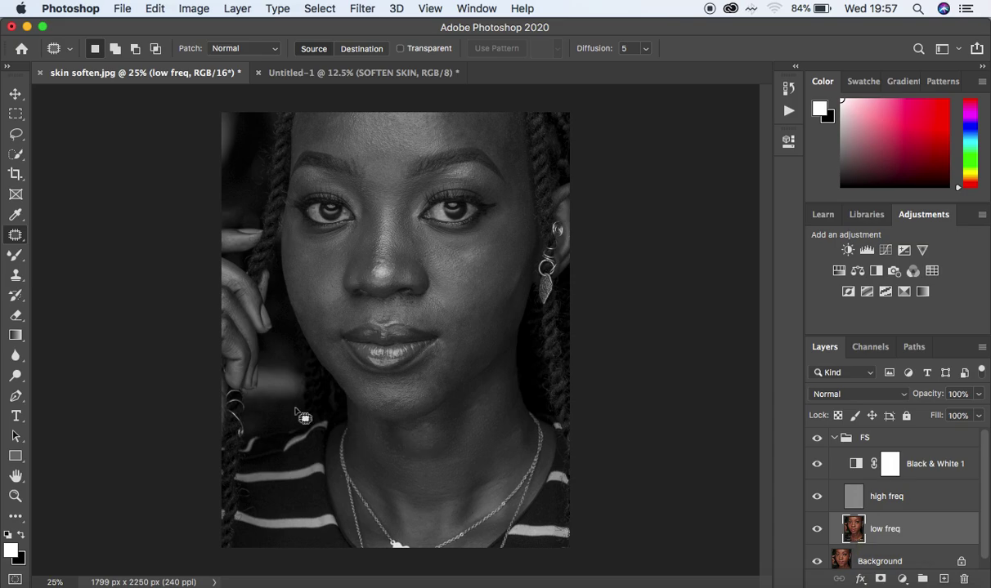
pyautogui.hotkey('shift', 'b')
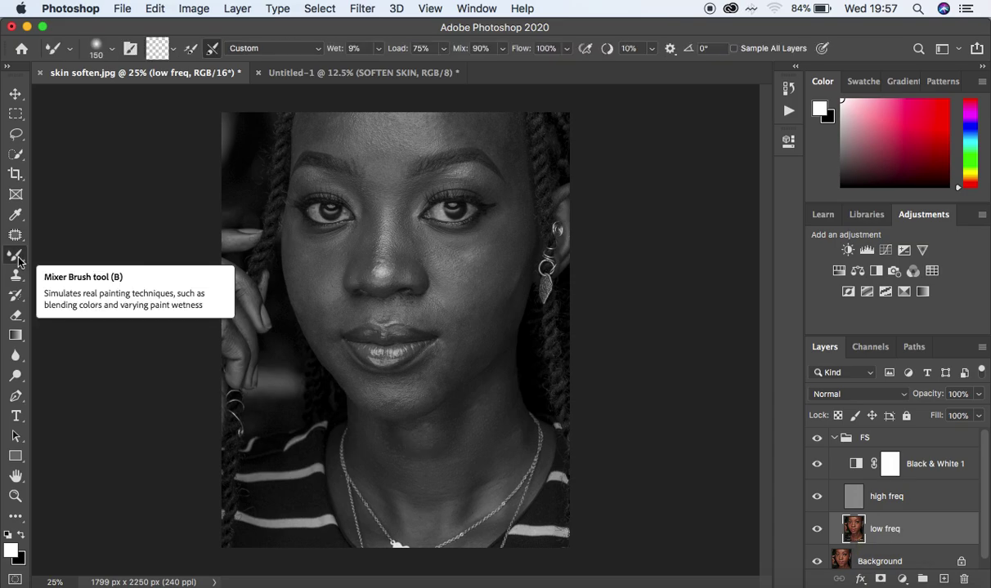
pyautogui.rightClick(16, 257)
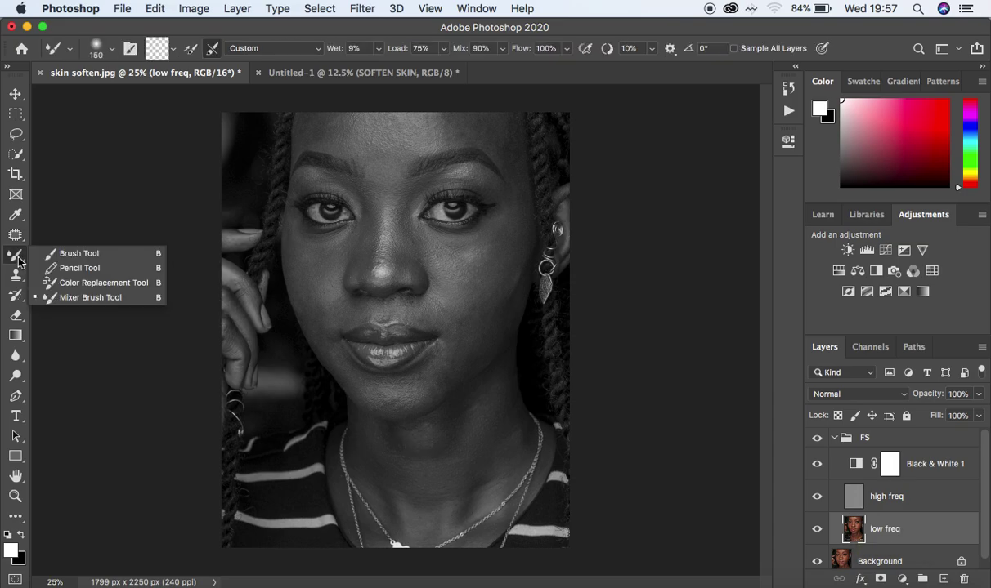
pyautogui.click(92, 298)
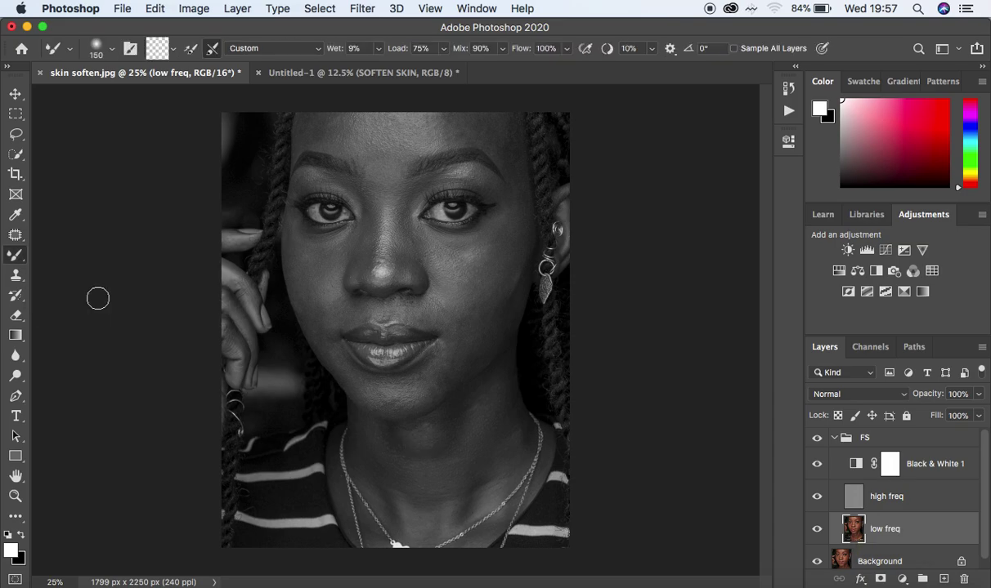
pyautogui.click(19, 258)
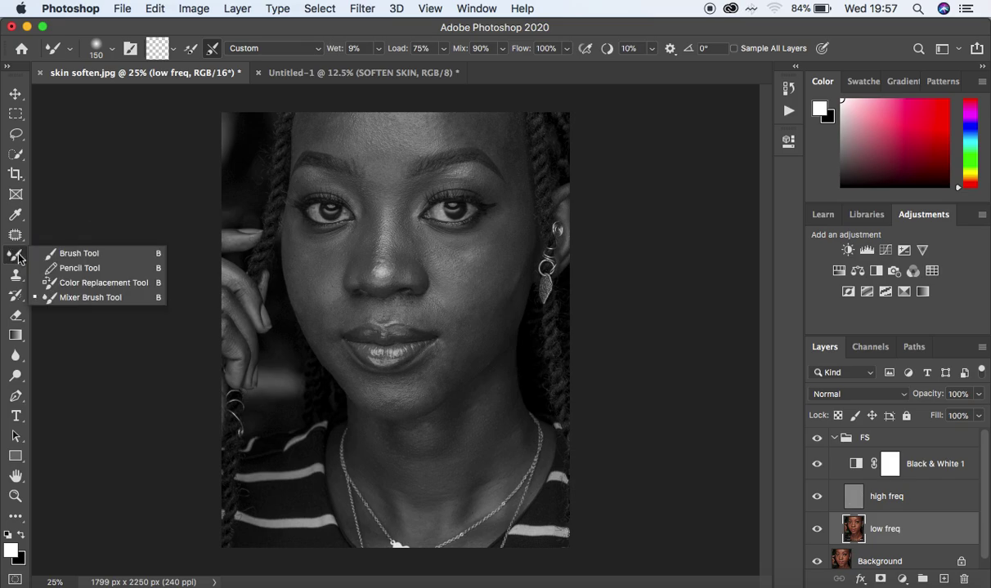
pyautogui.click(79, 283)
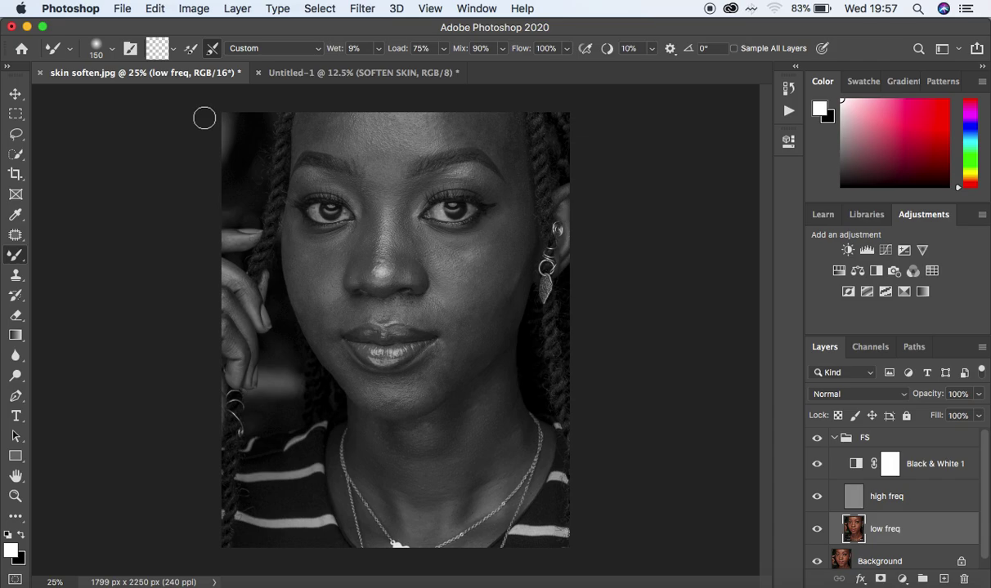
pyautogui.click(174, 50)
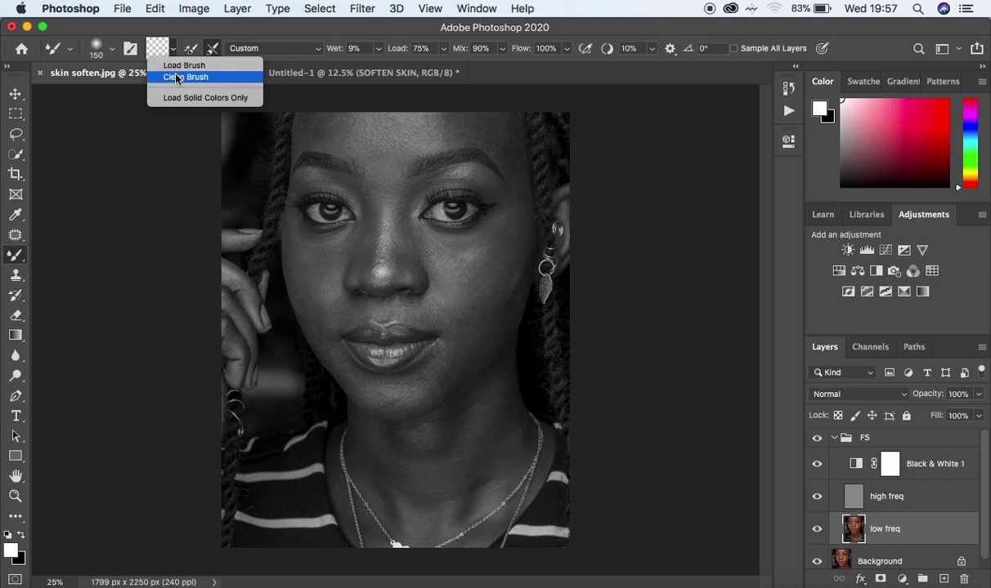
pyautogui.click(167, 74)
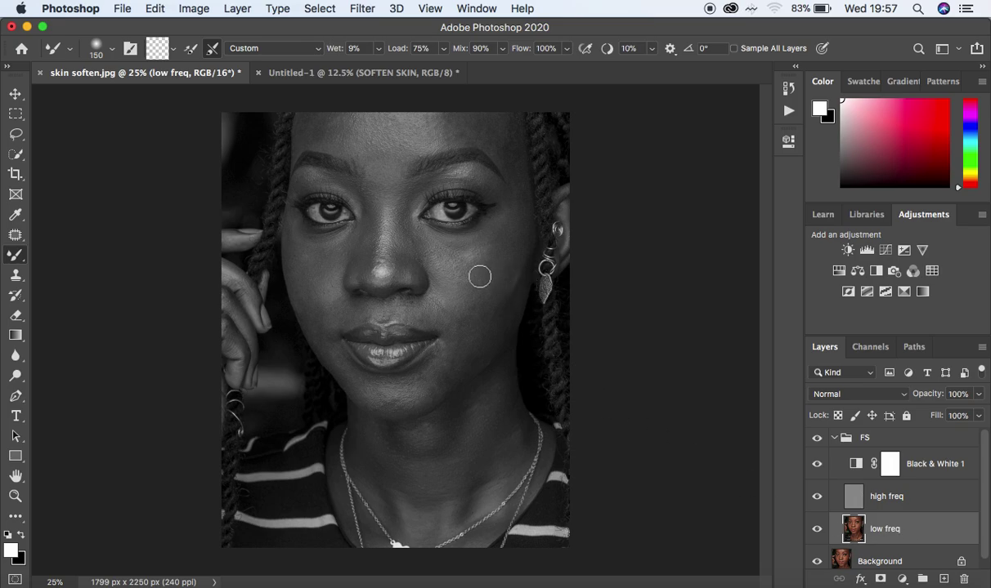
# Step: Blend the forehead and the temple on the earring side with the Mixer Brush, adjusting the brush between 175 and 200 px
pyautogui.press('super+plus')
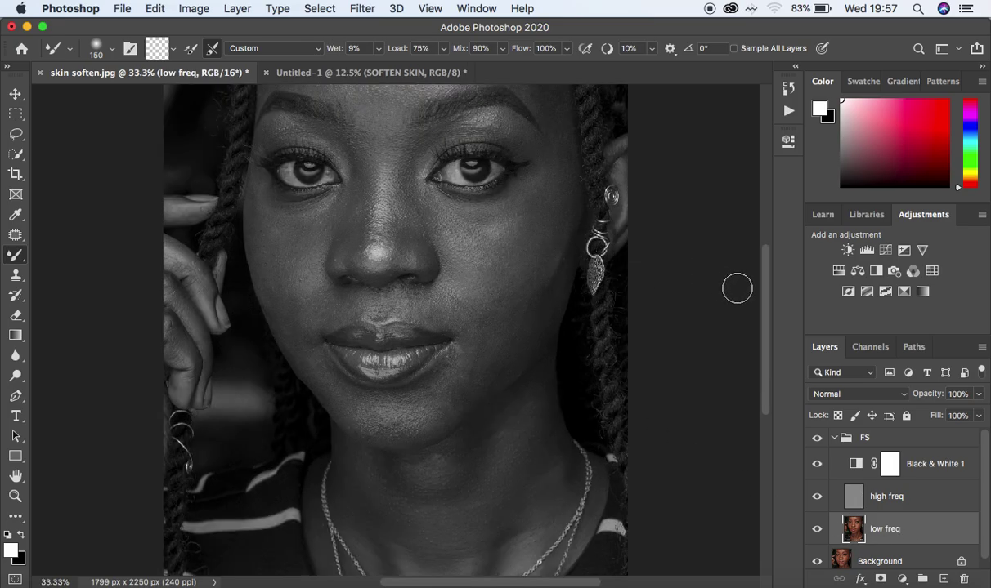
pyautogui.moveTo(766, 306); pyautogui.dragTo(764, 258)
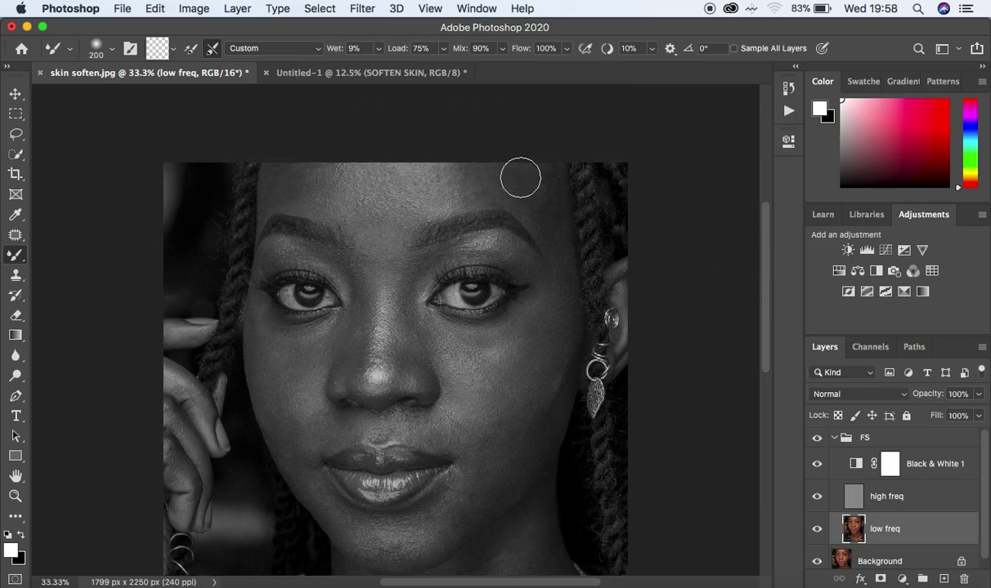
pyautogui.moveTo(531, 190)
pyautogui.mouseDown()
pyautogui.moveTo(552, 233)
pyautogui.moveTo(538, 195)
pyautogui.moveTo(519, 181)
pyautogui.moveTo(492, 187)
pyautogui.moveTo(508, 184)
pyautogui.moveTo(478, 175)
pyautogui.moveTo(463, 189)
pyautogui.moveTo(412, 197)
pyautogui.moveTo(450, 181)
pyautogui.mouseUp()
pyautogui.moveTo(289, 169)
pyautogui.mouseDown()
pyautogui.moveTo(274, 188)
pyautogui.moveTo(301, 170)
pyautogui.moveTo(329, 192)
pyautogui.moveTo(361, 195)
pyautogui.moveTo(490, 181)
pyautogui.moveTo(548, 214)
pyautogui.moveTo(552, 269)
pyautogui.mouseUp()
pyautogui.press(']')
pyautogui.moveTo(557, 343)
pyautogui.mouseDown()
pyautogui.moveTo(556, 312)
pyautogui.moveTo(516, 407)
pyautogui.moveTo(551, 352)
pyautogui.moveTo(561, 270)
pyautogui.mouseUp()
pyautogui.press('[')
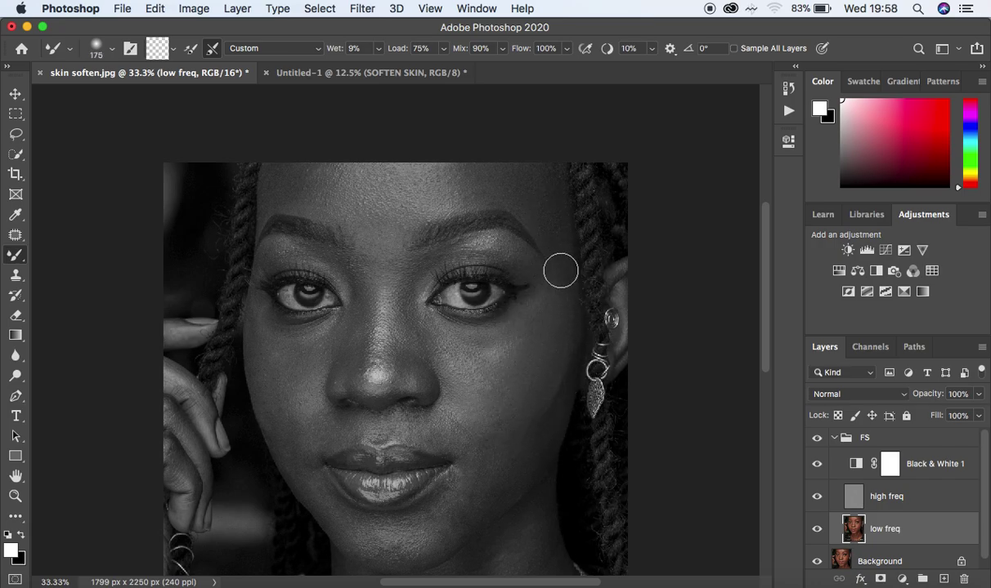
pyautogui.moveTo(564, 258)
pyautogui.mouseDown()
pyautogui.moveTo(559, 286)
pyautogui.moveTo(562, 228)
pyautogui.moveTo(558, 268)
pyautogui.moveTo(552, 222)
pyautogui.moveTo(537, 203)
pyautogui.mouseUp()
# Step: Smooth both cheeks under the eyes and down to the jaw on the earring side with the Mixer Brush
pyautogui.moveTo(276, 367)
pyautogui.mouseDown()
pyautogui.moveTo(270, 385)
pyautogui.moveTo(288, 435)
pyautogui.moveTo(263, 342)
pyautogui.moveTo(304, 349)
pyautogui.mouseUp()
pyautogui.moveTo(502, 347)
pyautogui.mouseDown()
pyautogui.moveTo(475, 346)
pyautogui.moveTo(546, 314)
pyautogui.mouseUp()
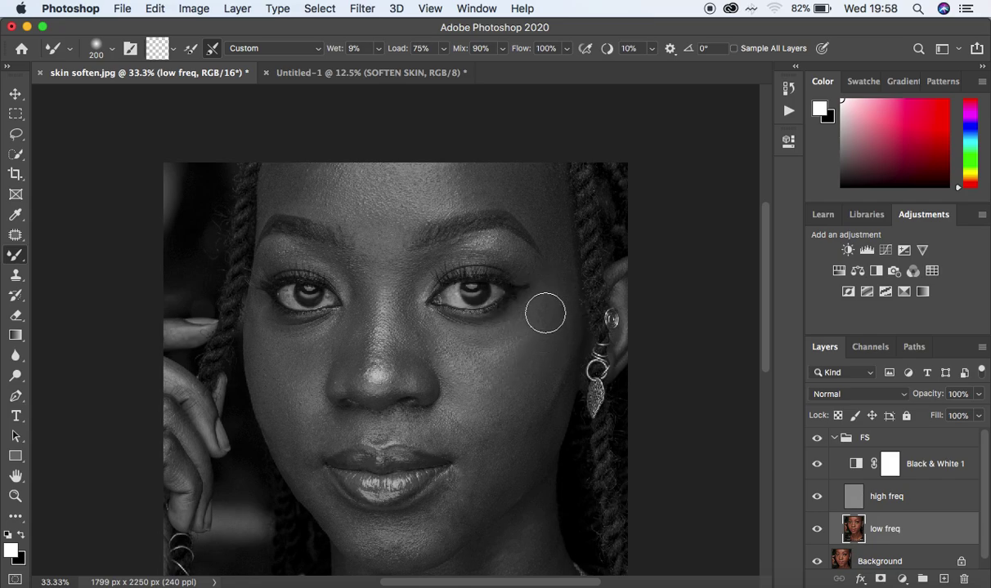
pyautogui.moveTo(480, 366); pyautogui.dragTo(500, 348)
pyautogui.moveTo(546, 316); pyautogui.dragTo(545, 317)
pyautogui.moveTo(535, 401)
pyautogui.mouseDown()
pyautogui.moveTo(478, 495)
pyautogui.moveTo(491, 459)
pyautogui.moveTo(486, 419)
pyautogui.moveTo(502, 451)
pyautogui.mouseUp()
pyautogui.moveTo(554, 386)
pyautogui.mouseDown()
pyautogui.moveTo(541, 423)
pyautogui.moveTo(449, 509)
pyautogui.mouseUp()
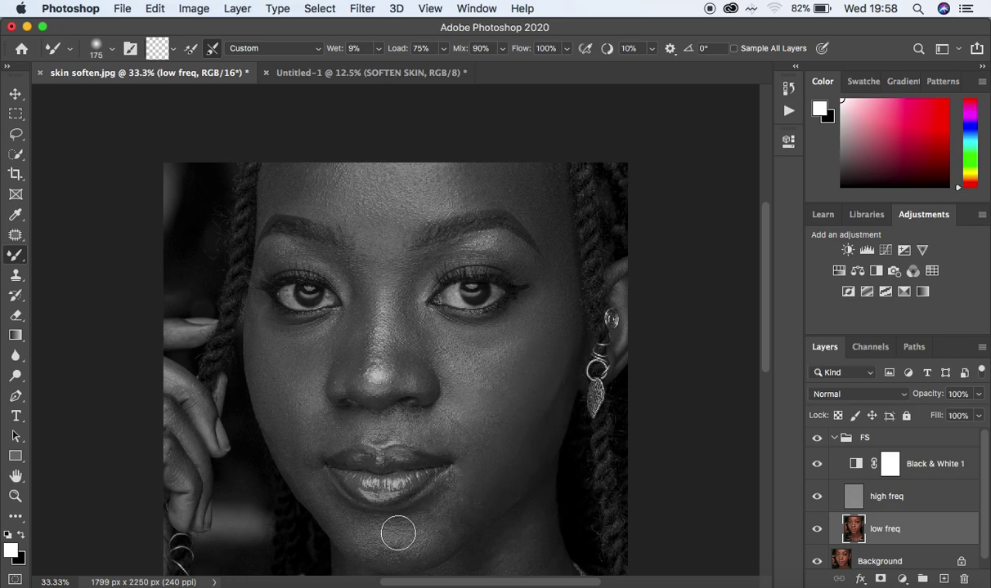
# Step: Blend the skin of the chin and around the mouth on the low freq layer
pyautogui.moveTo(398, 534)
pyautogui.mouseDown()
pyautogui.moveTo(387, 539)
pyautogui.moveTo(418, 542)
pyautogui.moveTo(383, 553)
pyautogui.moveTo(449, 525)
pyautogui.moveTo(479, 492)
pyautogui.moveTo(444, 516)
pyautogui.moveTo(425, 490)
pyautogui.moveTo(449, 498)
pyautogui.moveTo(459, 480)
pyautogui.mouseUp()
pyautogui.moveTo(475, 441)
pyautogui.mouseDown()
pyautogui.moveTo(462, 430)
pyautogui.moveTo(484, 445)
pyautogui.moveTo(446, 447)
pyautogui.mouseUp()
pyautogui.moveTo(292, 441)
pyautogui.mouseDown()
pyautogui.moveTo(301, 457)
pyautogui.moveTo(295, 445)
pyautogui.mouseUp()
pyautogui.moveTo(360, 535)
pyautogui.mouseDown()
pyautogui.moveTo(295, 453)
pyautogui.moveTo(334, 432)
pyautogui.moveTo(309, 448)
pyautogui.mouseUp()
pyautogui.moveTo(425, 415)
pyautogui.mouseDown()
pyautogui.moveTo(409, 416)
pyautogui.moveTo(441, 435)
pyautogui.moveTo(435, 426)
pyautogui.mouseUp()
# Step: Blend the nose bridge, eyelids, upper forehead and the jawline on the hand side with smaller Mixer Brush strokes
pyautogui.moveTo(411, 323)
pyautogui.mouseDown()
pyautogui.moveTo(406, 297)
pyautogui.moveTo(404, 358)
pyautogui.moveTo(405, 277)
pyautogui.moveTo(426, 353)
pyautogui.moveTo(384, 333)
pyautogui.moveTo(358, 303)
pyautogui.moveTo(355, 358)
pyautogui.moveTo(362, 312)
pyautogui.moveTo(345, 256)
pyautogui.moveTo(410, 275)
pyautogui.moveTo(402, 343)
pyautogui.moveTo(399, 293)
pyautogui.moveTo(396, 304)
pyautogui.moveTo(395, 349)
pyautogui.moveTo(409, 360)
pyautogui.moveTo(409, 337)
pyautogui.moveTo(422, 379)
pyautogui.moveTo(377, 348)
pyautogui.moveTo(378, 248)
pyautogui.moveTo(360, 238)
pyautogui.moveTo(402, 273)
pyautogui.moveTo(401, 306)
pyautogui.moveTo(426, 264)
pyautogui.mouseUp()
pyautogui.moveTo(496, 246)
pyautogui.mouseDown()
pyautogui.moveTo(482, 237)
pyautogui.moveTo(499, 240)
pyautogui.mouseUp()
pyautogui.moveTo(307, 254)
pyautogui.mouseDown()
pyautogui.moveTo(277, 250)
pyautogui.moveTo(327, 251)
pyautogui.moveTo(354, 282)
pyautogui.mouseUp()
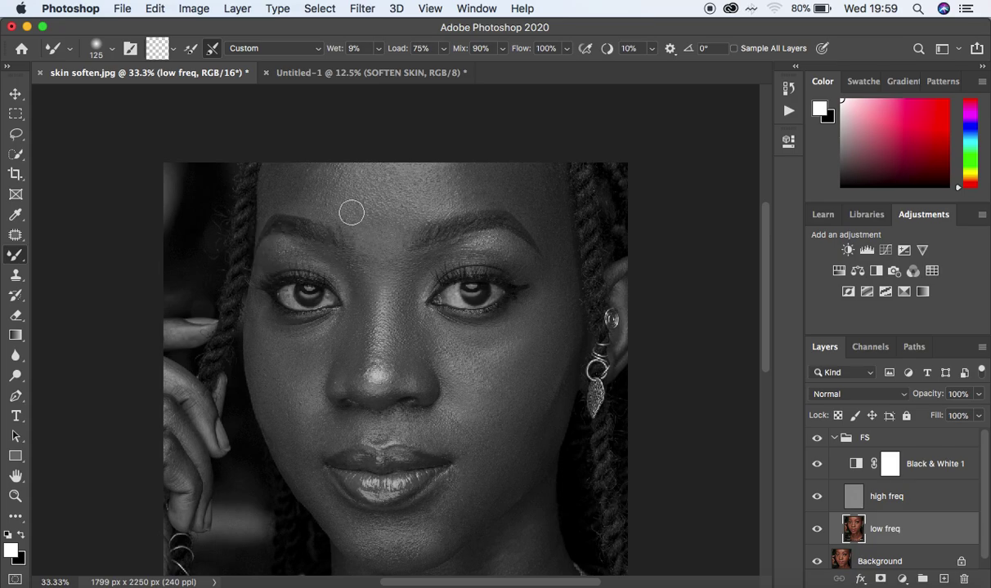
pyautogui.moveTo(295, 168); pyautogui.dragTo(294, 166)
pyautogui.moveTo(256, 399)
pyautogui.mouseDown()
pyautogui.moveTo(290, 466)
pyautogui.moveTo(275, 442)
pyautogui.mouseUp()
# Step: Hide the Black & White 1 layer and blend the chin, nose and forehead edge in colour
pyautogui.click(817, 460)
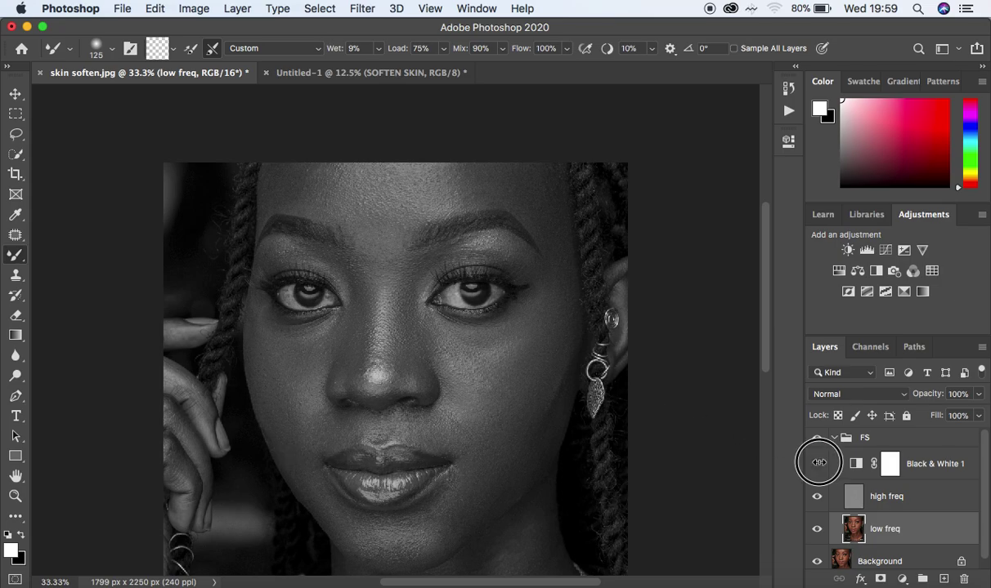
pyautogui.moveTo(465, 515)
pyautogui.mouseDown()
pyautogui.moveTo(441, 544)
pyautogui.moveTo(474, 514)
pyautogui.moveTo(429, 544)
pyautogui.moveTo(361, 554)
pyautogui.moveTo(388, 554)
pyautogui.moveTo(306, 467)
pyautogui.moveTo(349, 437)
pyautogui.mouseUp()
pyautogui.moveTo(412, 337)
pyautogui.mouseDown()
pyautogui.moveTo(408, 347)
pyautogui.moveTo(361, 332)
pyautogui.moveTo(357, 357)
pyautogui.moveTo(354, 267)
pyautogui.mouseUp()
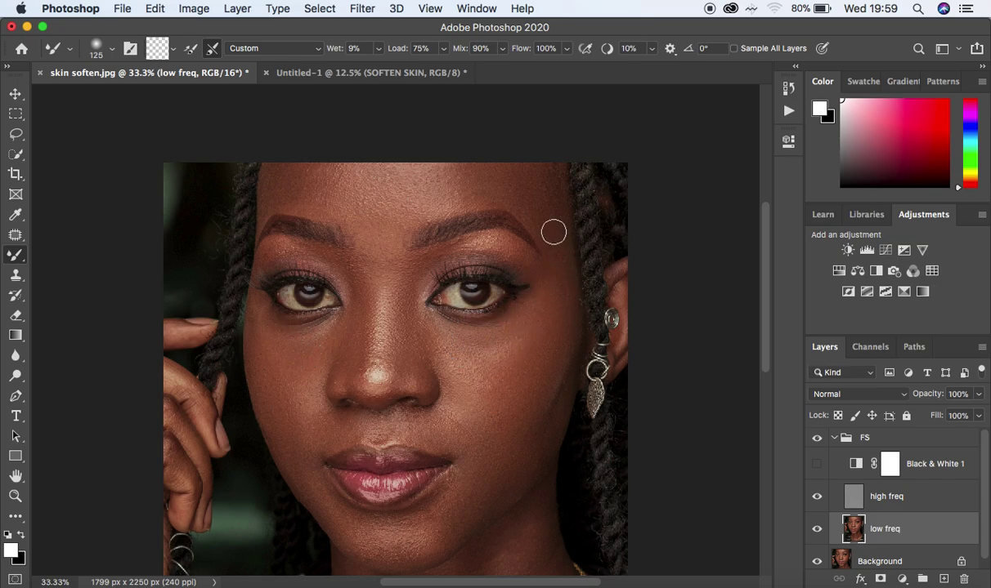
pyautogui.moveTo(551, 195); pyautogui.dragTo(553, 180)
# Step: Smooth the chin, the skin below the lips and the lower cheek with a 125 px Mixer Brush
pyautogui.moveTo(767, 264); pyautogui.dragTo(778, 338)
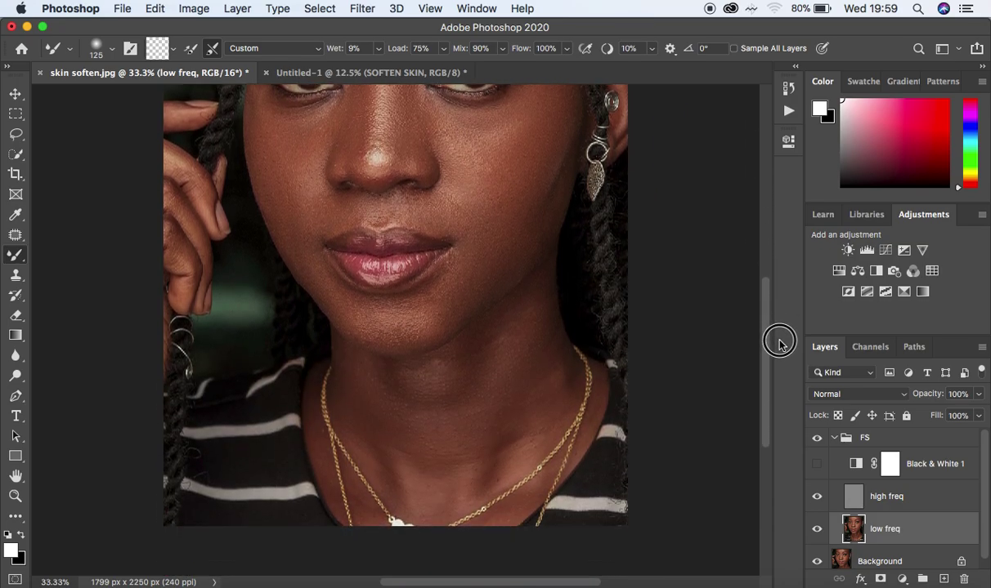
pyautogui.moveTo(408, 327)
pyautogui.mouseDown()
pyautogui.moveTo(394, 332)
pyautogui.moveTo(433, 315)
pyautogui.mouseUp()
pyautogui.moveTo(482, 291)
pyautogui.mouseDown()
pyautogui.moveTo(496, 282)
pyautogui.moveTo(481, 294)
pyautogui.mouseUp()
pyautogui.moveTo(413, 278)
pyautogui.mouseDown()
pyautogui.moveTo(438, 290)
pyautogui.moveTo(451, 260)
pyautogui.mouseUp()
pyautogui.moveTo(303, 225)
pyautogui.mouseDown()
pyautogui.moveTo(313, 262)
pyautogui.moveTo(280, 229)
pyautogui.mouseUp()
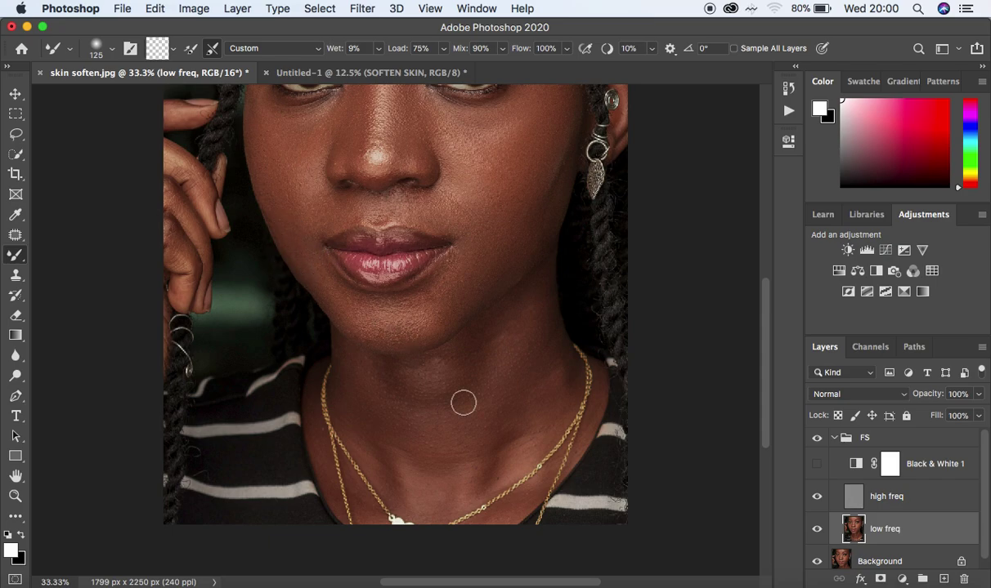
# Step: Blend the skin of the neck and upper chest around the necklaces with the Mixer Brush
pyautogui.moveTo(439, 385)
pyautogui.mouseDown()
pyautogui.moveTo(433, 412)
pyautogui.moveTo(441, 378)
pyautogui.moveTo(454, 421)
pyautogui.moveTo(404, 394)
pyautogui.moveTo(405, 381)
pyautogui.moveTo(404, 400)
pyautogui.moveTo(363, 375)
pyautogui.moveTo(405, 471)
pyautogui.moveTo(405, 433)
pyautogui.moveTo(429, 500)
pyautogui.moveTo(433, 489)
pyautogui.mouseUp()
pyautogui.moveTo(453, 442)
pyautogui.mouseDown()
pyautogui.moveTo(475, 349)
pyautogui.moveTo(496, 342)
pyautogui.moveTo(510, 365)
pyautogui.moveTo(499, 332)
pyautogui.moveTo(513, 314)
pyautogui.moveTo(533, 379)
pyautogui.moveTo(531, 369)
pyautogui.moveTo(494, 463)
pyautogui.moveTo(421, 488)
pyautogui.mouseUp()
pyautogui.moveTo(385, 455)
pyautogui.mouseDown()
pyautogui.moveTo(342, 359)
pyautogui.moveTo(404, 380)
pyautogui.mouseUp()
pyautogui.moveTo(458, 335)
pyautogui.mouseDown()
pyautogui.moveTo(483, 339)
pyautogui.moveTo(537, 292)
pyautogui.mouseUp()
pyautogui.moveTo(523, 338)
pyautogui.mouseDown()
pyautogui.moveTo(542, 325)
pyautogui.moveTo(555, 380)
pyautogui.mouseUp()
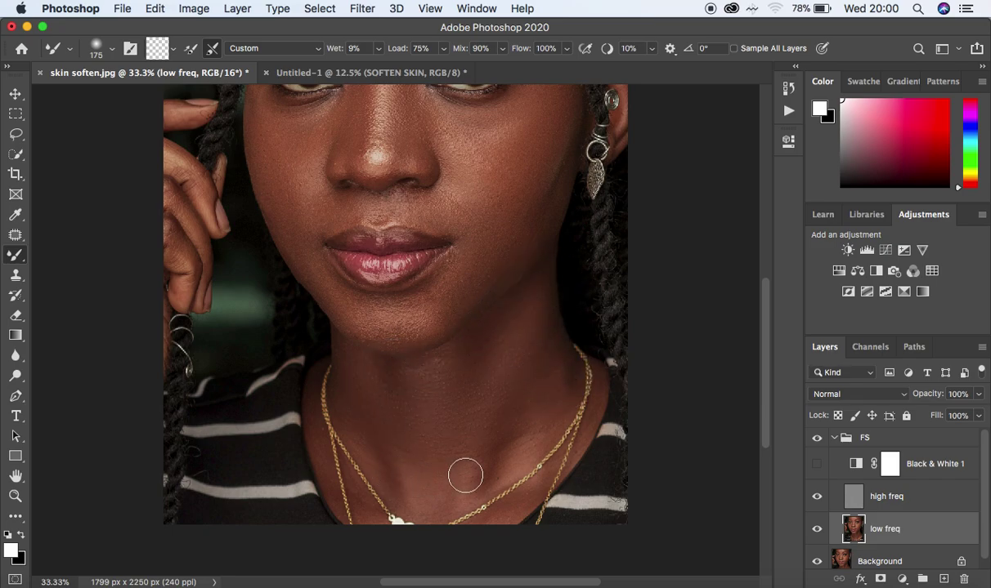
pyautogui.moveTo(357, 490)
pyautogui.mouseDown()
pyautogui.moveTo(367, 521)
pyautogui.moveTo(326, 460)
pyautogui.moveTo(319, 413)
pyautogui.mouseUp()
# Step: Smooth the skin on the hand and fingers with a 100 px Mixer Brush
pyautogui.moveTo(170, 235)
pyautogui.mouseDown()
pyautogui.moveTo(170, 226)
pyautogui.moveTo(181, 252)
pyautogui.mouseUp()
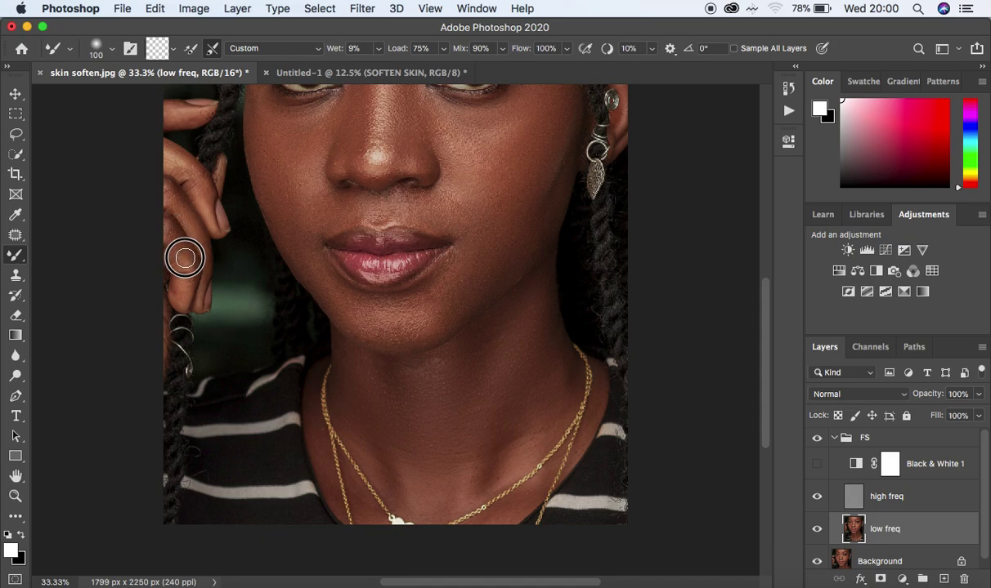
pyautogui.moveTo(166, 190); pyautogui.dragTo(185, 228)
pyautogui.moveTo(170, 145)
pyautogui.mouseDown()
pyautogui.moveTo(209, 198)
pyautogui.moveTo(162, 112)
pyautogui.mouseUp()
pyautogui.moveTo(167, 227); pyautogui.dragTo(183, 260)
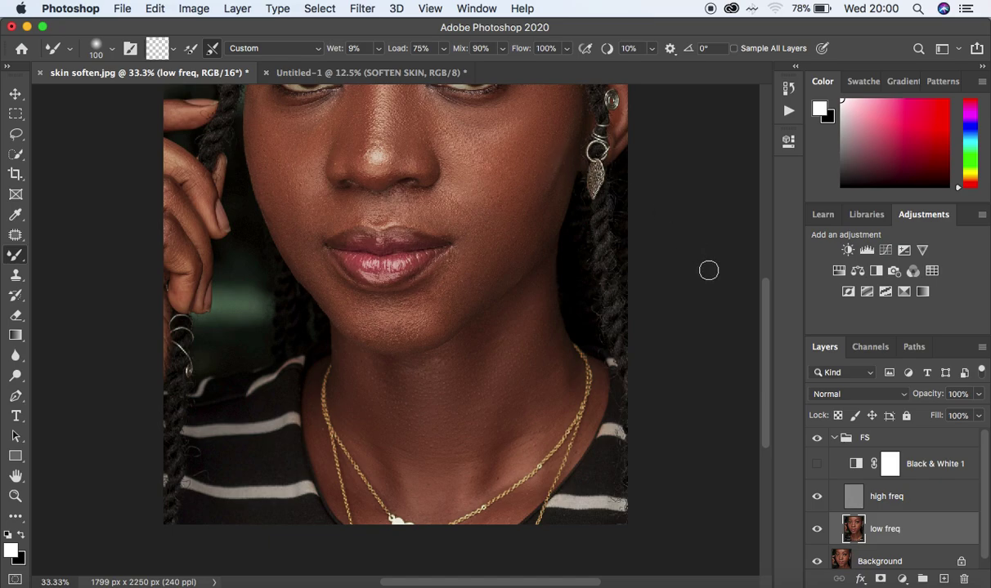
# Step: Touch up the side of the nose and the temple near the earring with the Mixer Brush
pyautogui.moveTo(765, 334); pyautogui.dragTo(765, 303)
pyautogui.moveTo(420, 207); pyautogui.dragTo(415, 206)
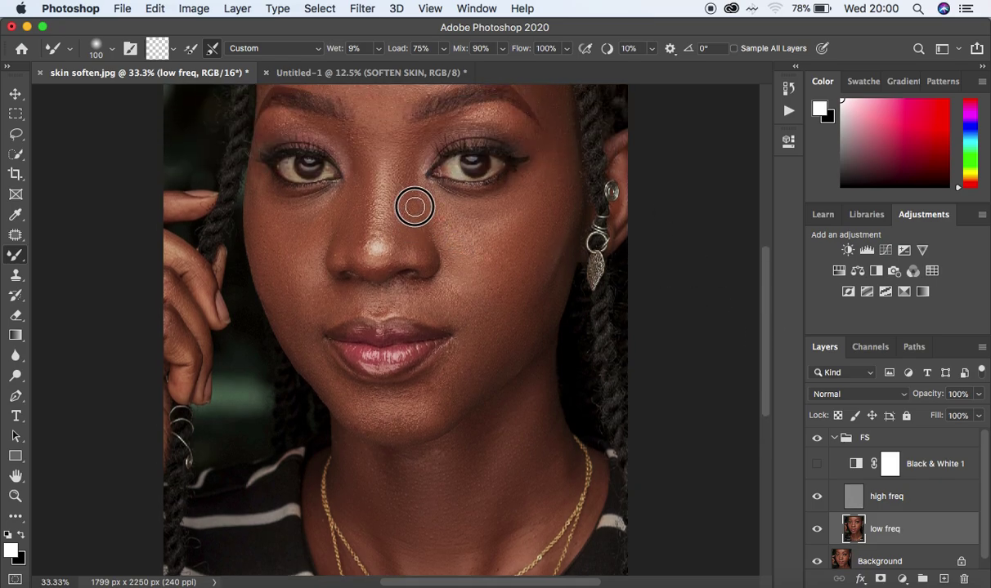
pyautogui.moveTo(540, 148)
pyautogui.mouseDown()
pyautogui.moveTo(530, 135)
pyautogui.moveTo(559, 164)
pyautogui.moveTo(561, 129)
pyautogui.moveTo(592, 193)
pyautogui.mouseUp()
pyautogui.press('super+minus')
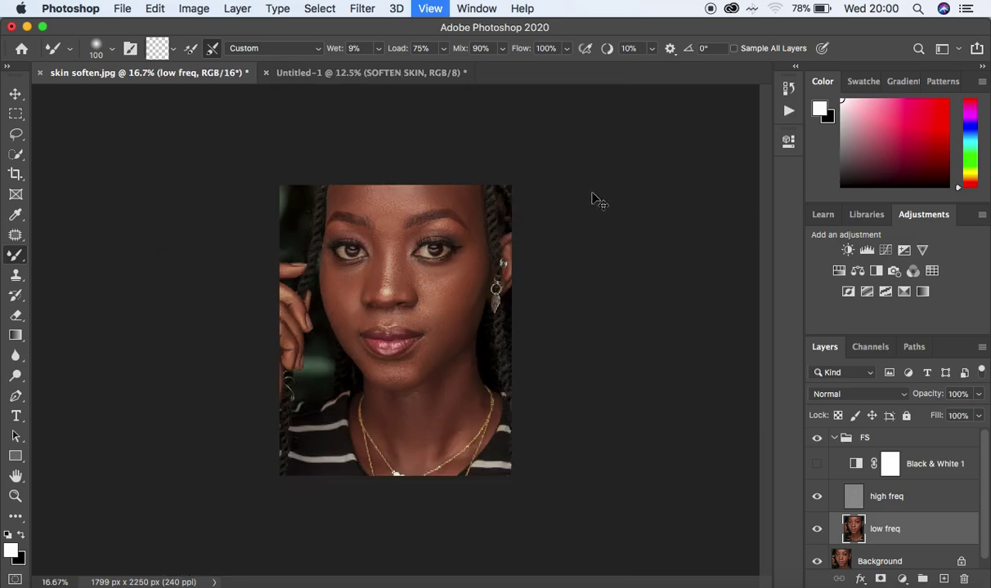
pyautogui.press('super+minus')
pyautogui.press('super+plus')
pyautogui.press('super+plus')
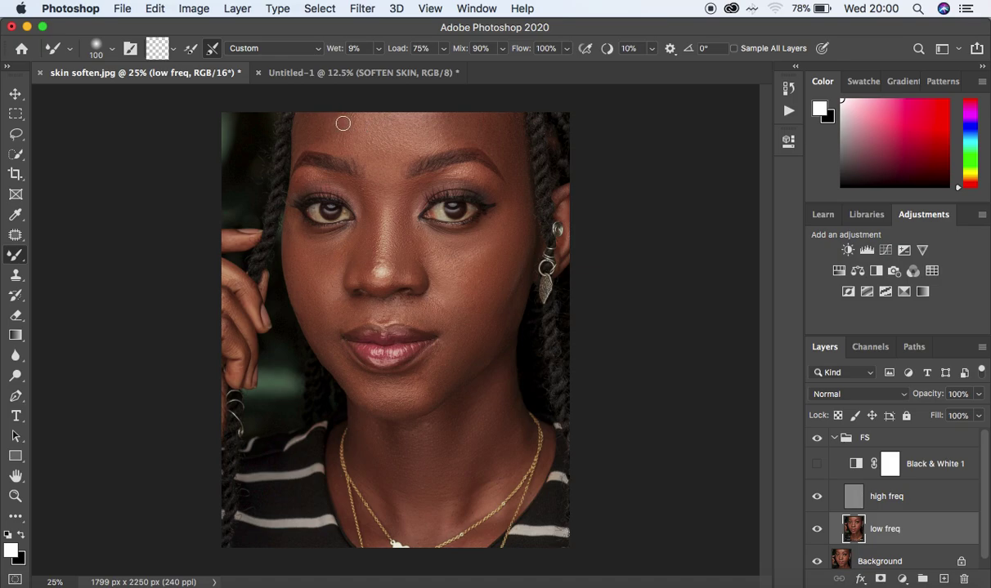
# Step: Blend the forehead and both cheeks further, comparing the portrait with the FS group hidden and shown
pyautogui.moveTo(350, 124); pyautogui.dragTo(314, 131)
pyautogui.moveTo(464, 304); pyautogui.dragTo(451, 315)
pyautogui.click(817, 440)
pyautogui.click(817, 441)
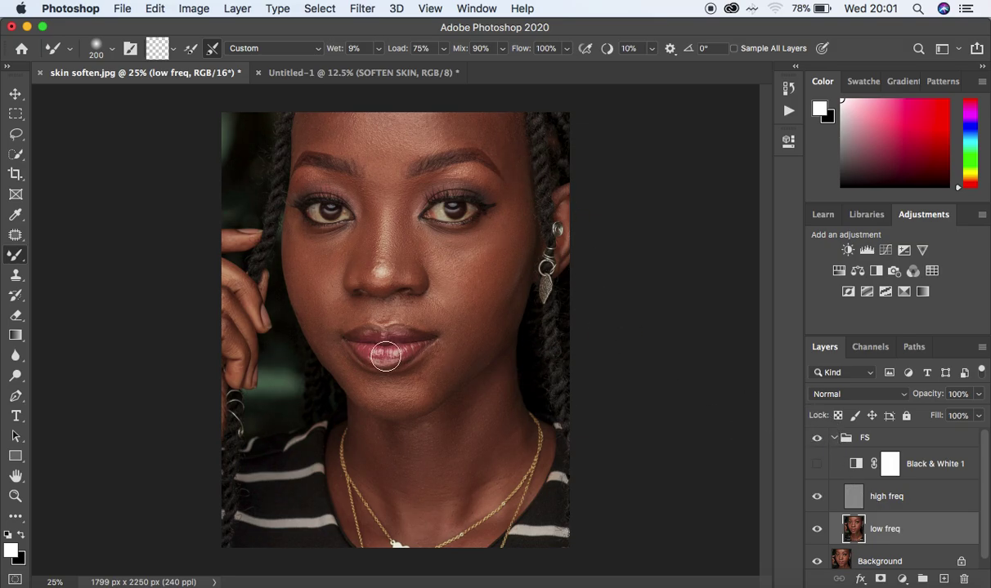
pyautogui.moveTo(345, 309)
pyautogui.mouseDown()
pyautogui.moveTo(354, 310)
pyautogui.moveTo(338, 326)
pyautogui.moveTo(316, 329)
pyautogui.moveTo(332, 359)
pyautogui.mouseUp()
# Step: Lasso the forehead above the eyebrows and apply a Gaussian Blur with a radius of 23.3 pixels
pyautogui.click(18, 136)
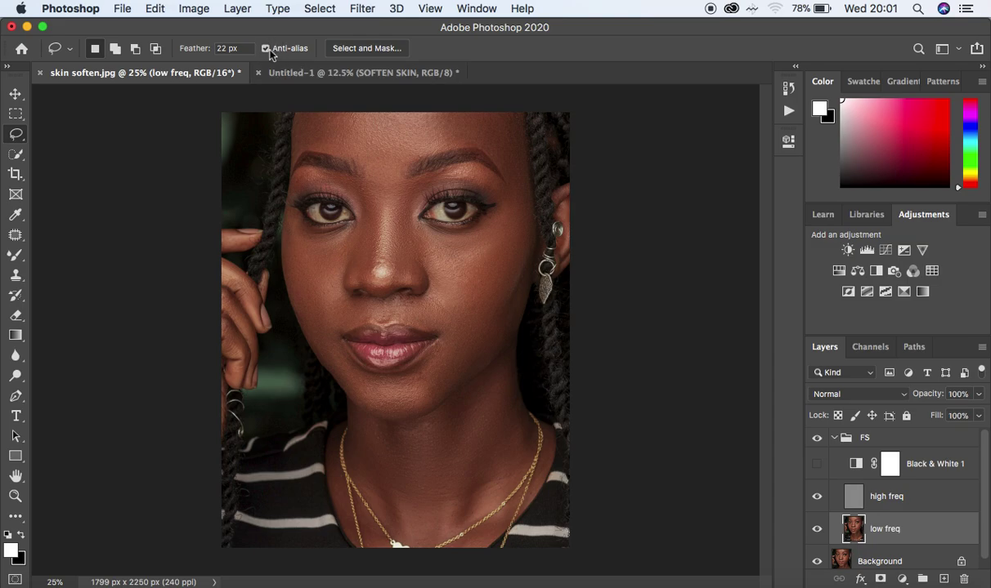
pyautogui.moveTo(298, 114)
pyautogui.mouseDown()
pyautogui.moveTo(295, 150)
pyautogui.moveTo(313, 144)
pyautogui.moveTo(383, 165)
pyautogui.moveTo(474, 148)
pyautogui.moveTo(518, 185)
pyautogui.moveTo(517, 133)
pyautogui.moveTo(493, 115)
pyautogui.moveTo(315, 109)
pyautogui.mouseUp()
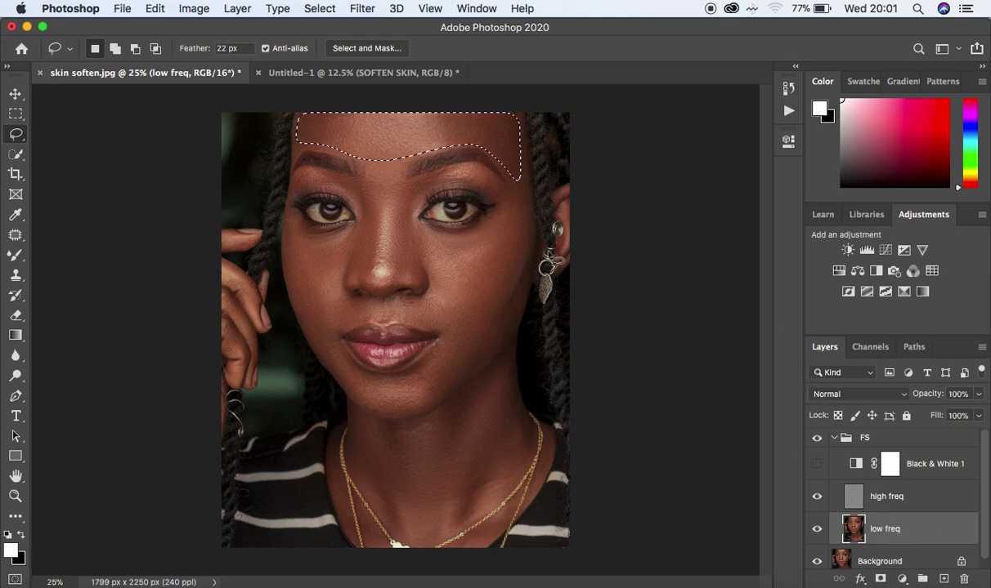
pyautogui.click(360, 9)
pyautogui.moveTo(420, 194)
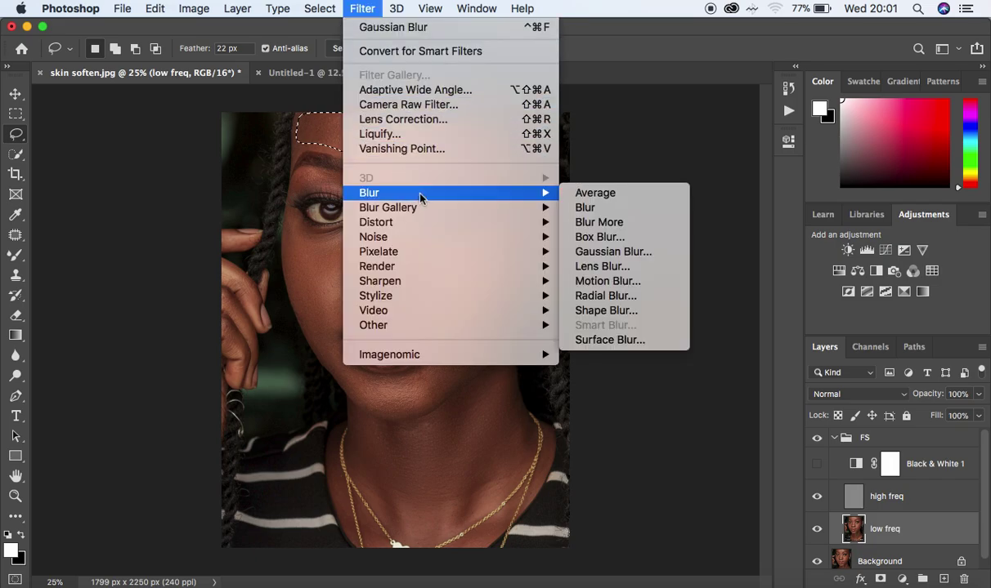
pyautogui.click(619, 255)
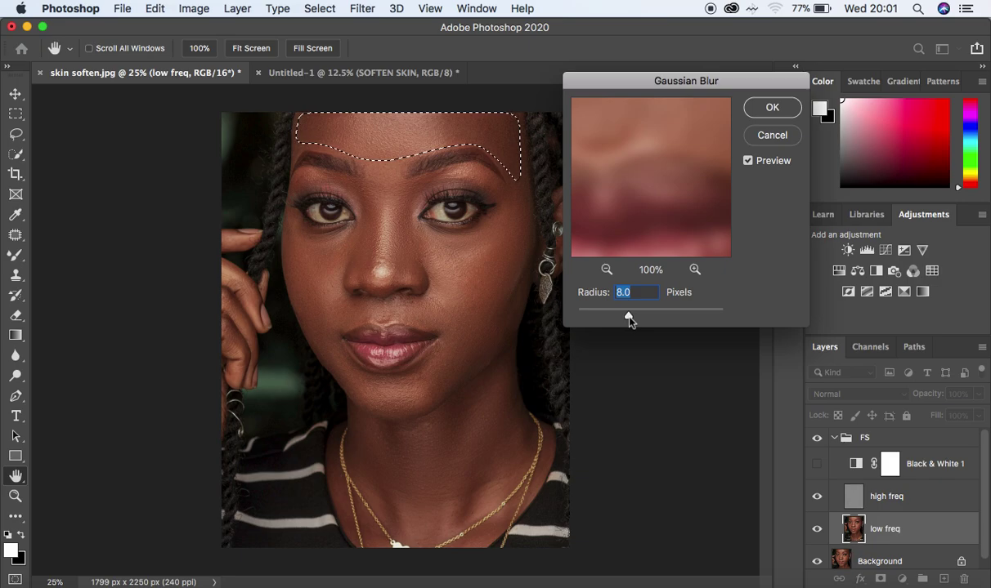
pyautogui.moveTo(630, 320); pyautogui.dragTo(642, 320)
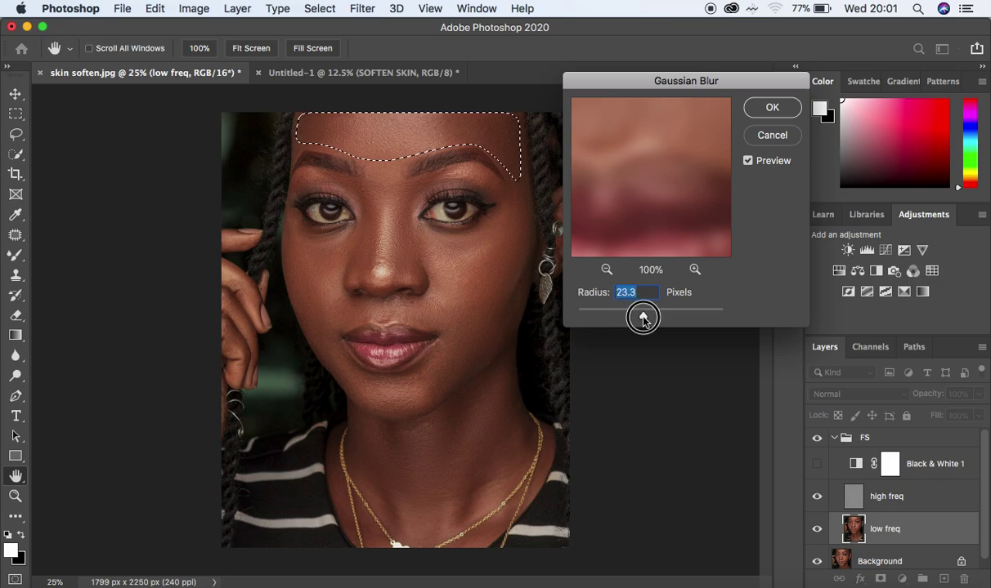
pyautogui.click(769, 108)
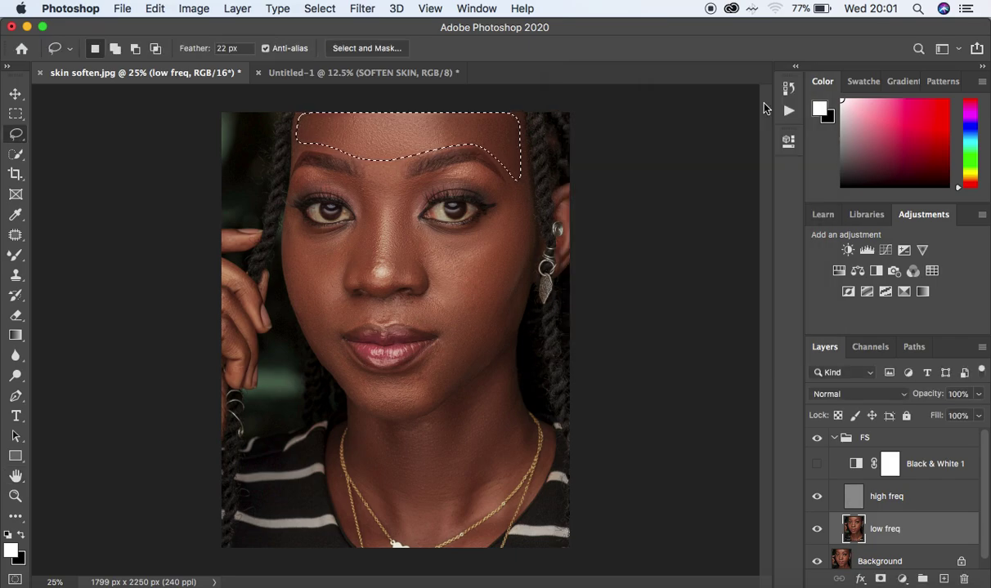
# Step: Lasso the outer cheek on the earring side, apply the Gaussian Blur, and keep its Fade opacity at 100% in Normal mode
pyautogui.moveTo(512, 173)
pyautogui.mouseDown()
pyautogui.moveTo(451, 322)
pyautogui.moveTo(444, 348)
pyautogui.moveTo(456, 361)
pyautogui.moveTo(476, 351)
pyautogui.moveTo(526, 260)
pyautogui.moveTo(524, 170)
pyautogui.mouseUp()
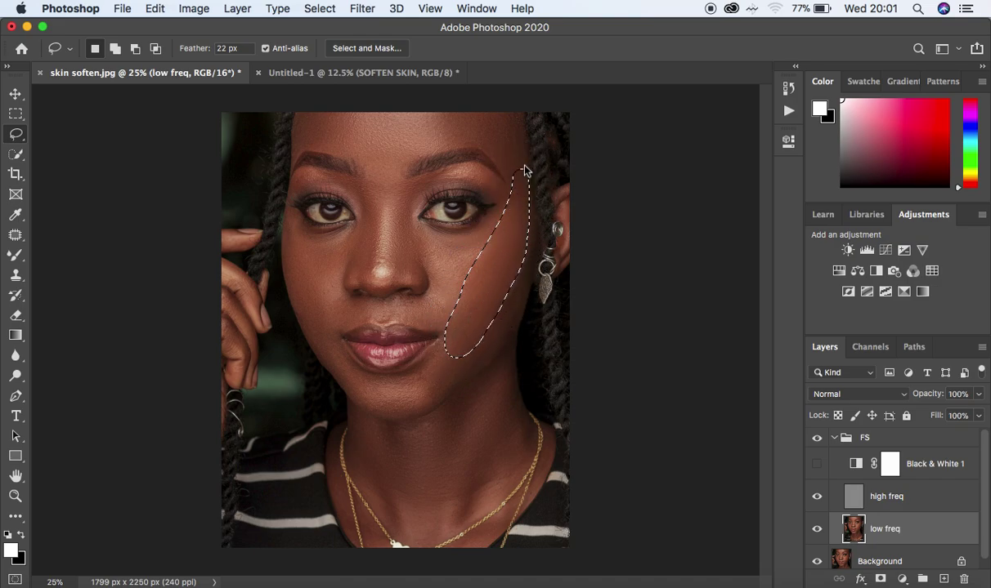
pyautogui.rightClick(504, 243)
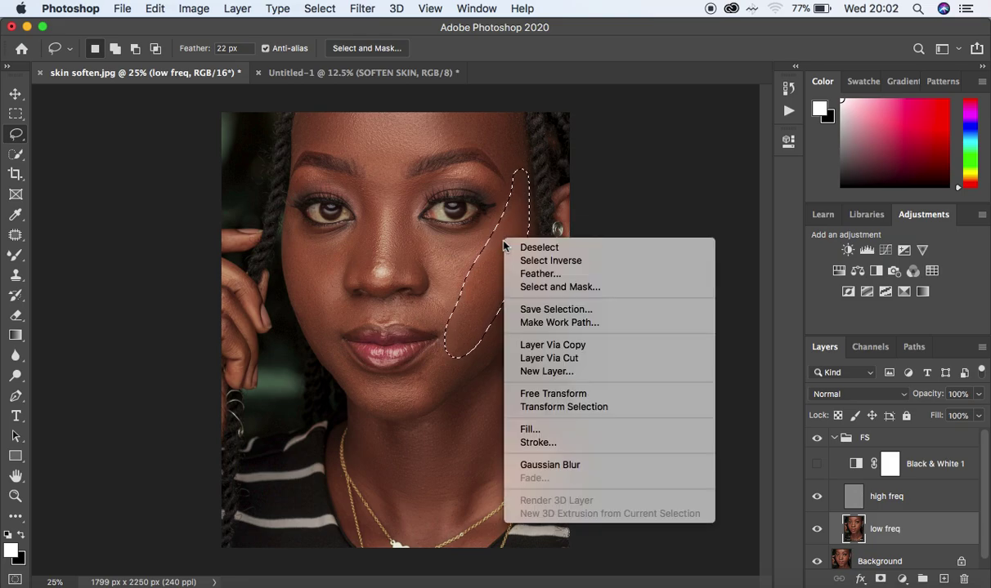
pyautogui.click(566, 467)
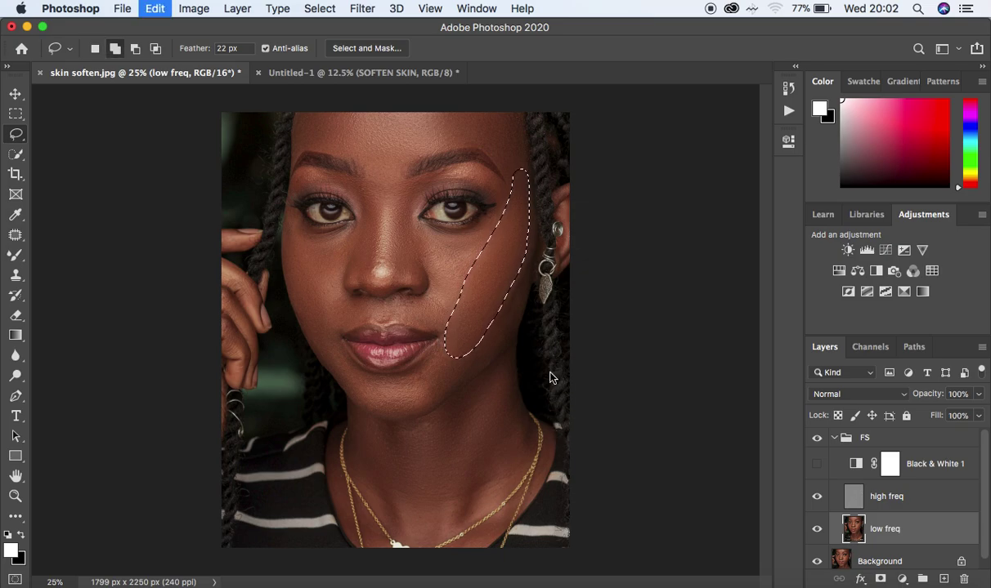
pyautogui.press('super+shift+f')
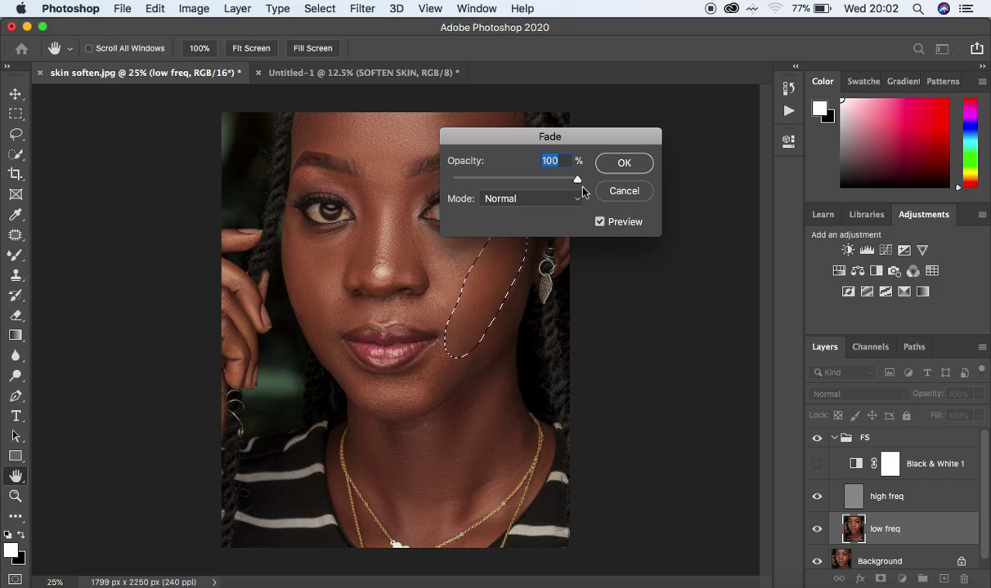
pyautogui.moveTo(578, 179); pyautogui.dragTo(614, 178)
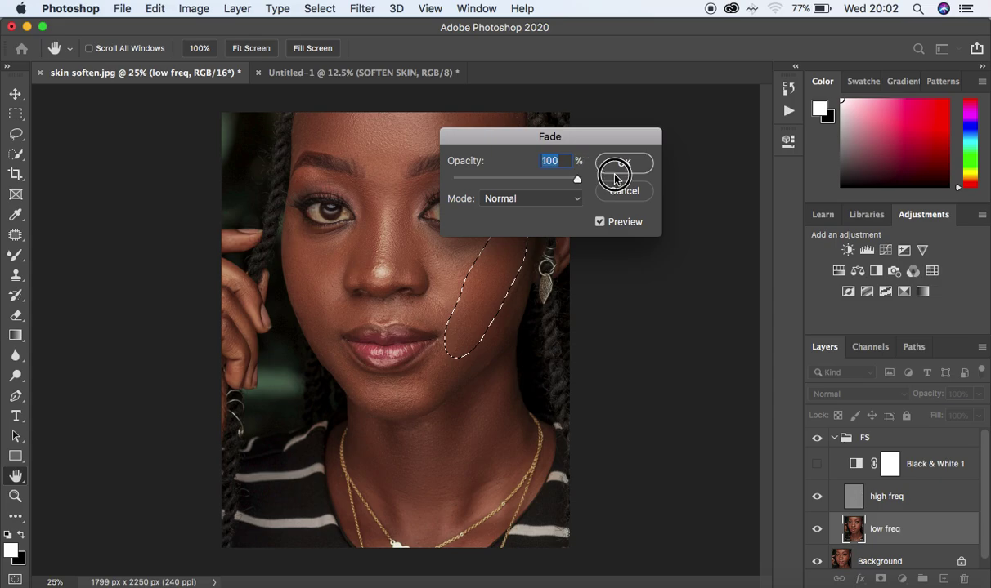
pyautogui.click(618, 164)
pyautogui.press('l')
pyautogui.press('super+d')
# Step: Lasso and Gaussian-blur the jawline on the earring side and the cheek under the eye on the hand side
pyautogui.moveTo(520, 271)
pyautogui.mouseDown()
pyautogui.moveTo(442, 341)
pyautogui.moveTo(414, 389)
pyautogui.moveTo(418, 399)
pyautogui.moveTo(459, 383)
pyautogui.moveTo(507, 340)
pyautogui.moveTo(531, 244)
pyautogui.mouseUp()
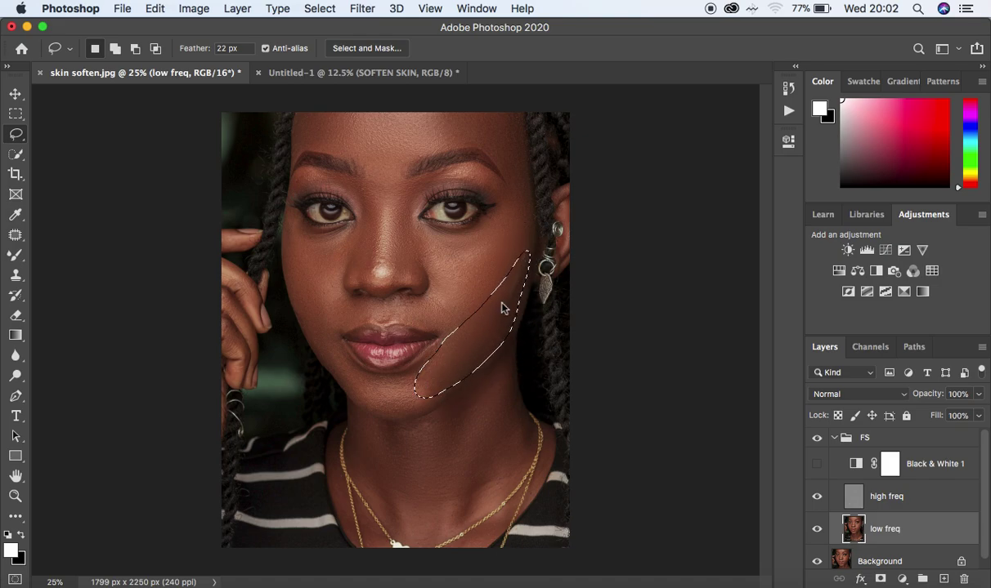
pyautogui.rightClick(503, 308)
pyautogui.click(589, 526)
pyautogui.hotkey('ctrl', 'd')
pyautogui.moveTo(292, 224)
pyautogui.mouseDown()
pyautogui.moveTo(354, 227)
pyautogui.moveTo(334, 296)
pyautogui.moveTo(308, 304)
pyautogui.moveTo(292, 228)
pyautogui.mouseUp()
pyautogui.rightClick(312, 262)
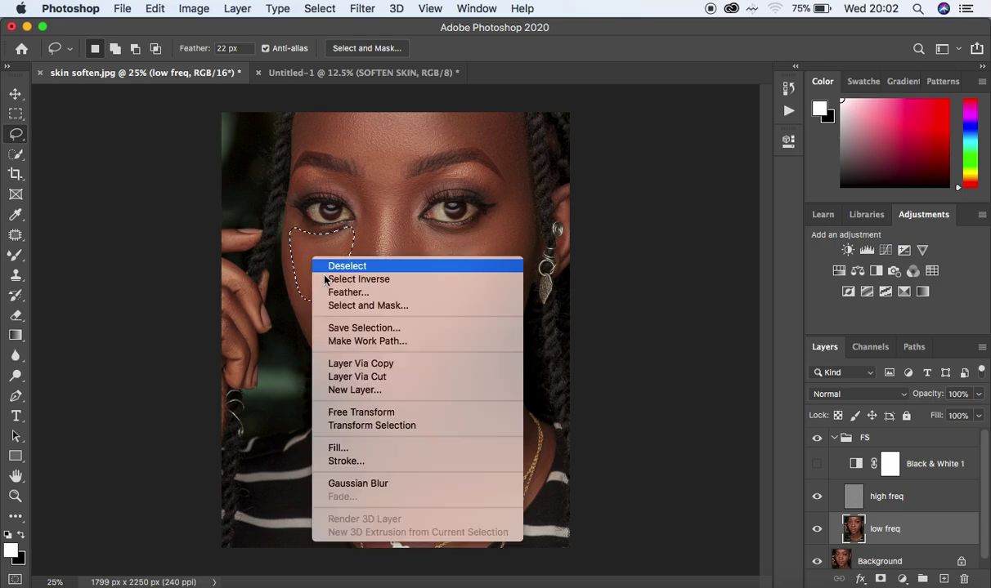
pyautogui.click(391, 484)
pyautogui.click(391, 482)
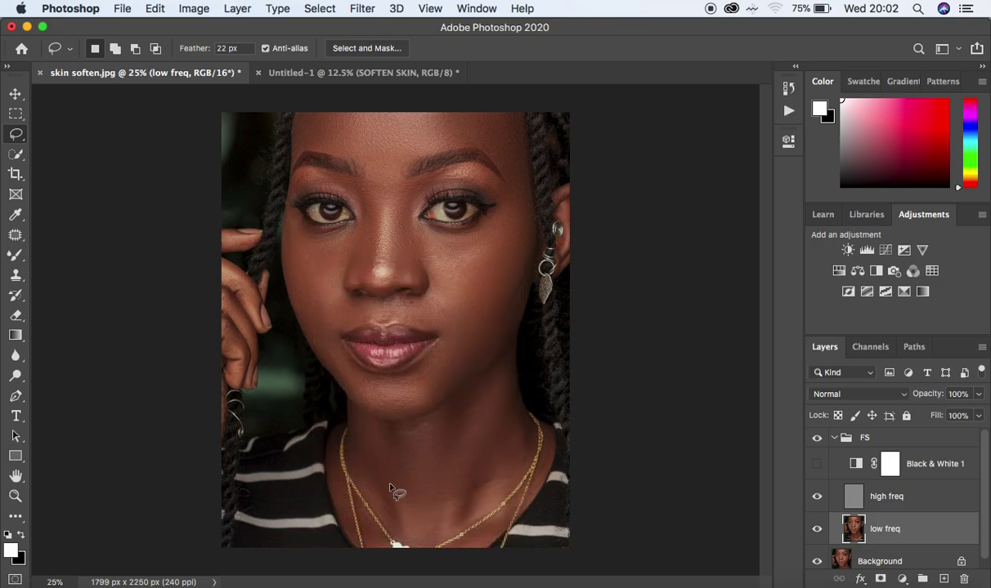
# Step: Lasso and Gaussian-blur the lower cheek on the hand side and the patch between nose and mouth corner on the earring side
pyautogui.moveTo(325, 290)
pyautogui.mouseDown()
pyautogui.moveTo(355, 296)
pyautogui.moveTo(360, 315)
pyautogui.moveTo(336, 331)
pyautogui.moveTo(333, 356)
pyautogui.moveTo(321, 353)
pyautogui.moveTo(310, 286)
pyautogui.mouseUp()
pyautogui.rightClick(325, 315)
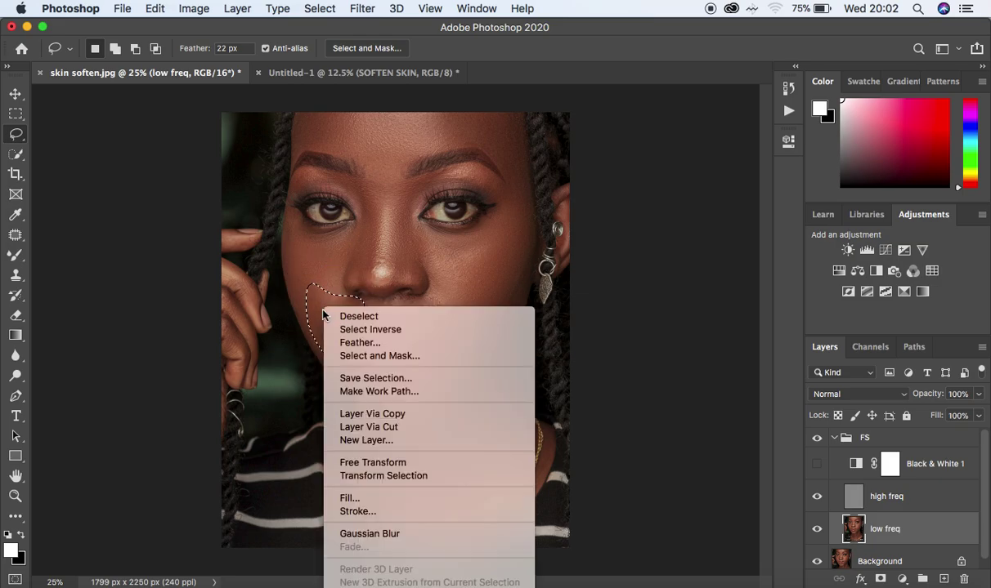
pyautogui.click(404, 534)
pyautogui.hotkey('ctrl', 'd')
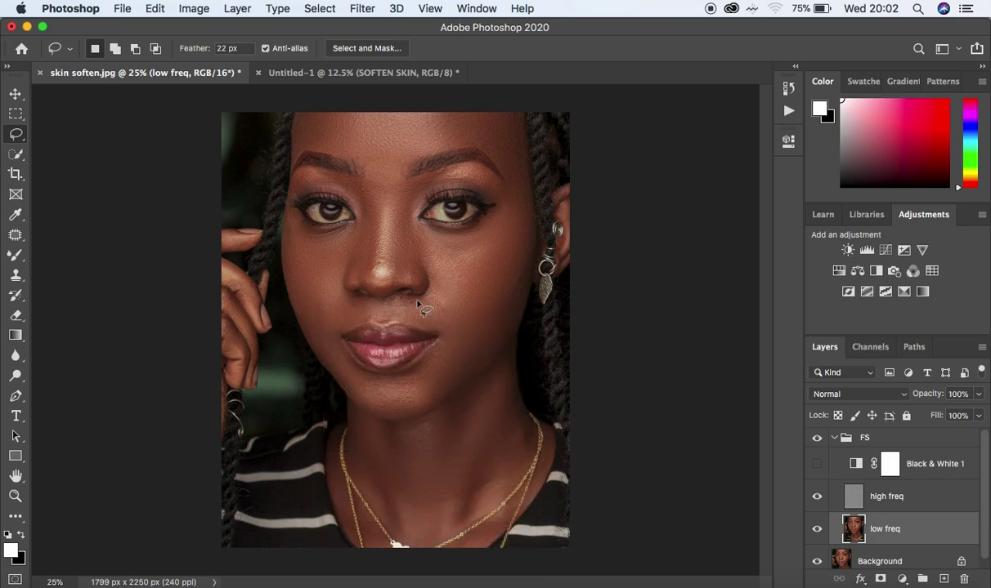
pyautogui.moveTo(405, 298)
pyautogui.mouseDown()
pyautogui.moveTo(400, 311)
pyautogui.moveTo(449, 332)
pyautogui.moveTo(433, 296)
pyautogui.moveTo(407, 303)
pyautogui.mouseUp()
pyautogui.rightClick(438, 320)
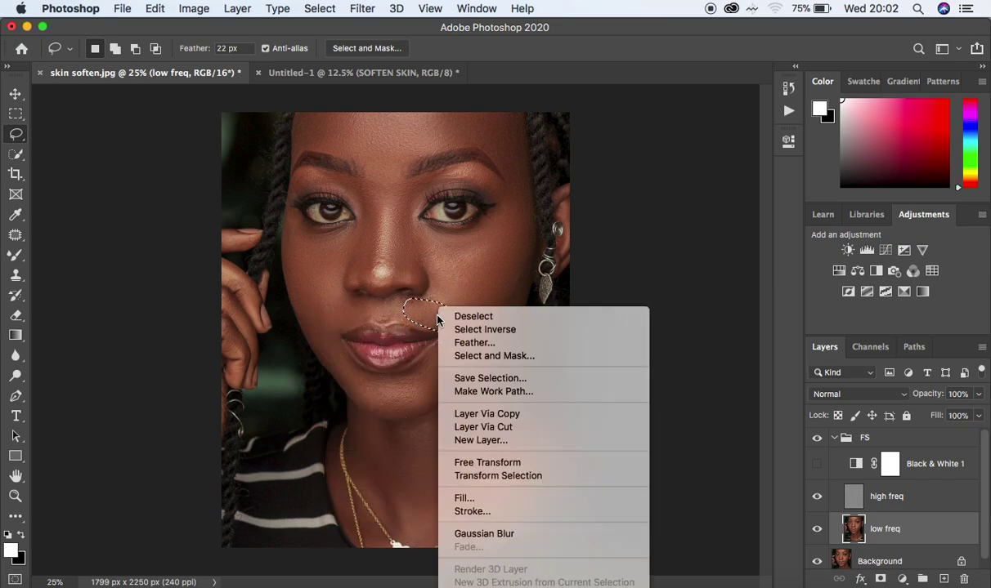
pyautogui.click(515, 532)
# Step: Lasso and Gaussian-blur the chin around the lower lip and the under-eye area on the earring side
pyautogui.moveTo(456, 339)
pyautogui.mouseDown()
pyautogui.moveTo(392, 376)
pyautogui.moveTo(362, 376)
pyautogui.moveTo(328, 351)
pyautogui.moveTo(361, 396)
pyautogui.moveTo(398, 416)
pyautogui.moveTo(431, 398)
pyautogui.moveTo(477, 346)
pyautogui.moveTo(455, 319)
pyautogui.moveTo(442, 345)
pyautogui.mouseUp()
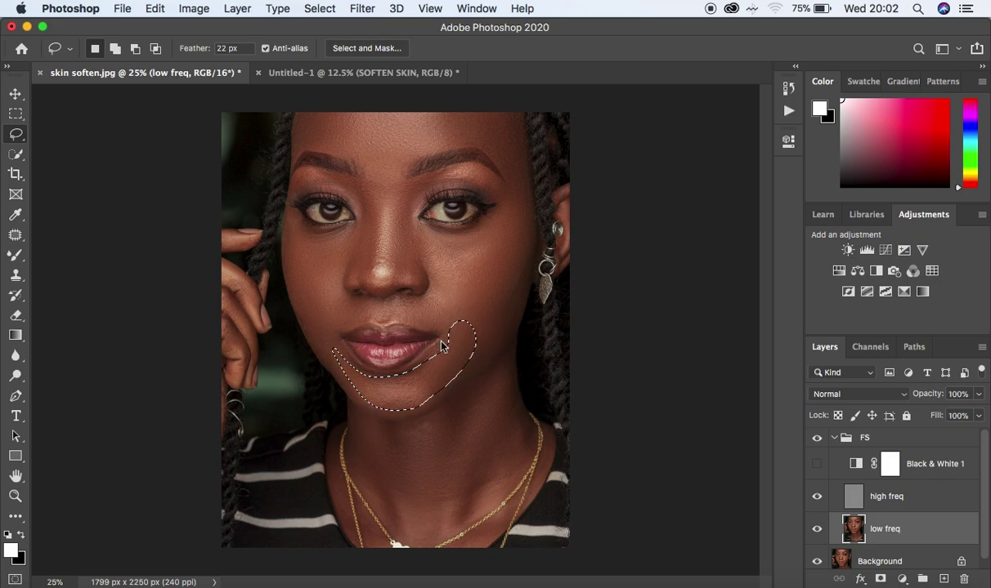
pyautogui.rightClick(448, 364)
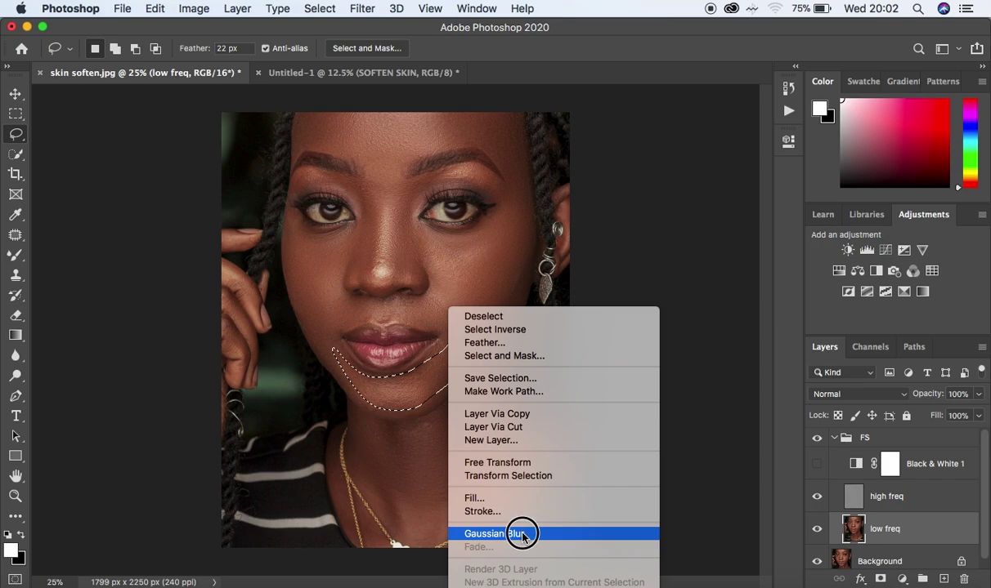
pyautogui.click(522, 533)
pyautogui.moveTo(402, 219)
pyautogui.mouseDown()
pyautogui.moveTo(432, 261)
pyautogui.moveTo(475, 254)
pyautogui.moveTo(501, 231)
pyautogui.moveTo(465, 235)
pyautogui.moveTo(409, 222)
pyautogui.mouseUp()
pyautogui.rightClick(440, 236)
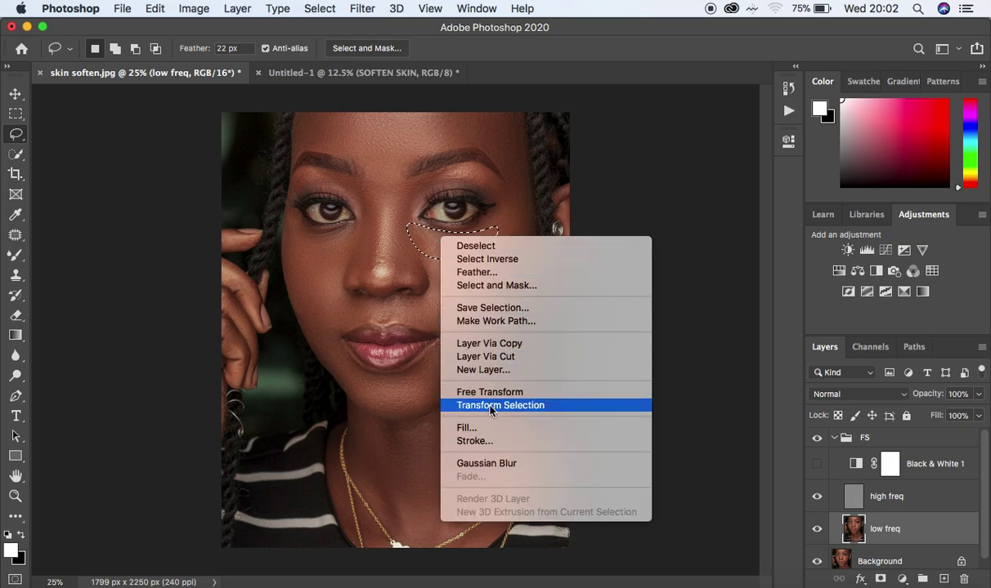
pyautogui.click(504, 463)
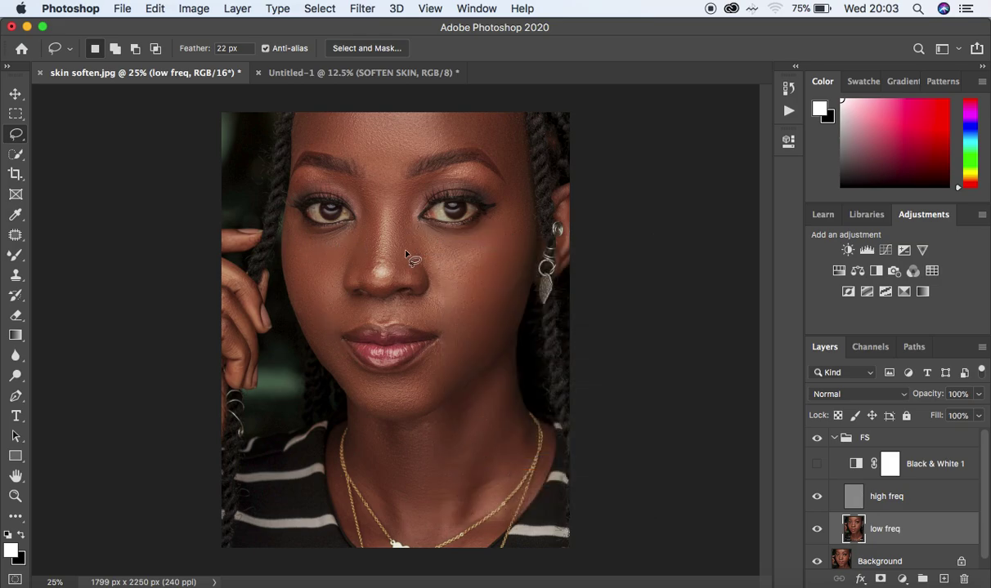
# Step: Lasso each side of the nose between the inner eye corner and the nostril and apply the Gaussian Blur to both
pyautogui.moveTo(392, 247)
pyautogui.mouseDown()
pyautogui.moveTo(415, 282)
pyautogui.moveTo(428, 265)
pyautogui.moveTo(390, 178)
pyautogui.mouseUp()
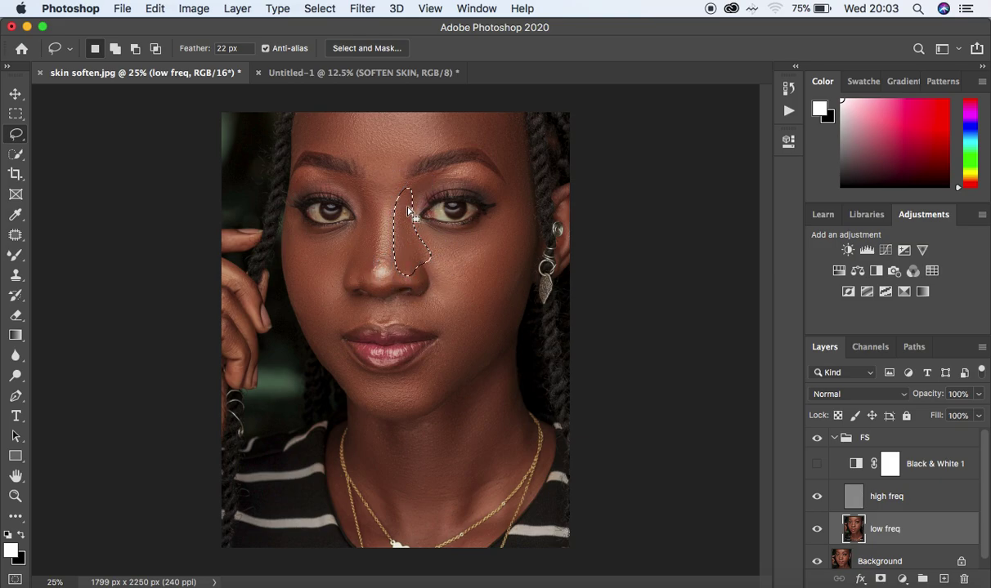
pyautogui.rightClick(407, 221)
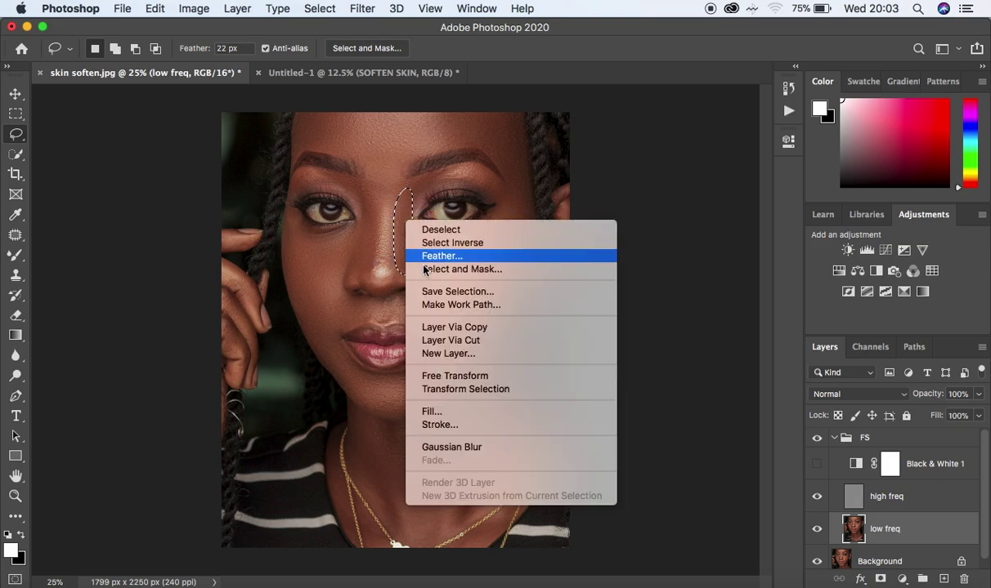
pyautogui.click(451, 447)
pyautogui.click(369, 259)
pyautogui.moveTo(351, 177)
pyautogui.mouseDown()
pyautogui.moveTo(378, 209)
pyautogui.moveTo(372, 278)
pyautogui.moveTo(337, 260)
pyautogui.moveTo(360, 232)
pyautogui.moveTo(357, 191)
pyautogui.mouseUp()
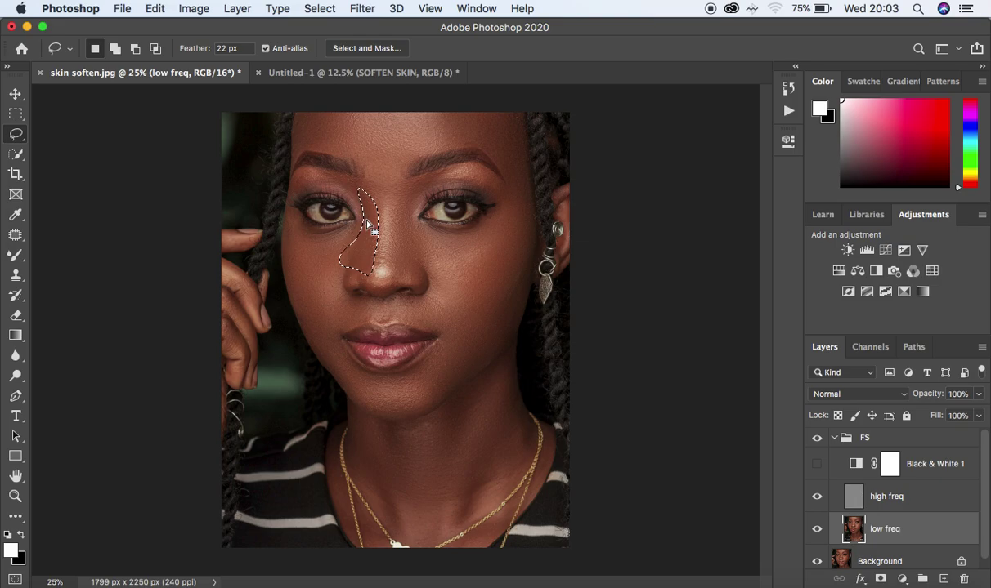
pyautogui.rightClick(365, 217)
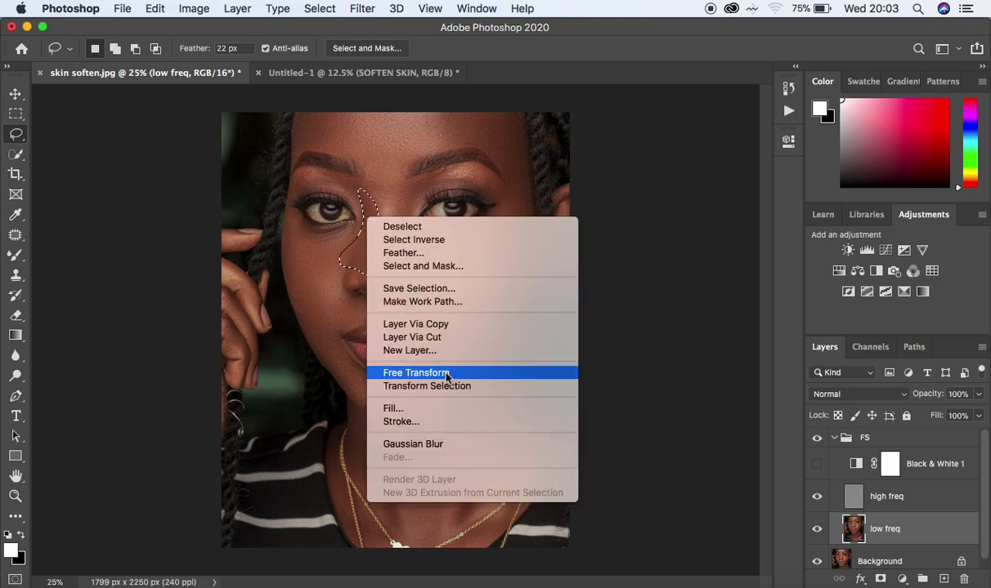
pyautogui.click(448, 445)
pyautogui.press('super+d')
# Step: Lasso and Gaussian-blur the skin between the nose and the mouth on the hand side, then the earring side
pyautogui.moveTo(366, 298)
pyautogui.mouseDown()
pyautogui.moveTo(367, 316)
pyautogui.moveTo(329, 336)
pyautogui.moveTo(342, 300)
pyautogui.moveTo(357, 302)
pyautogui.mouseUp()
pyautogui.rightClick(357, 305)
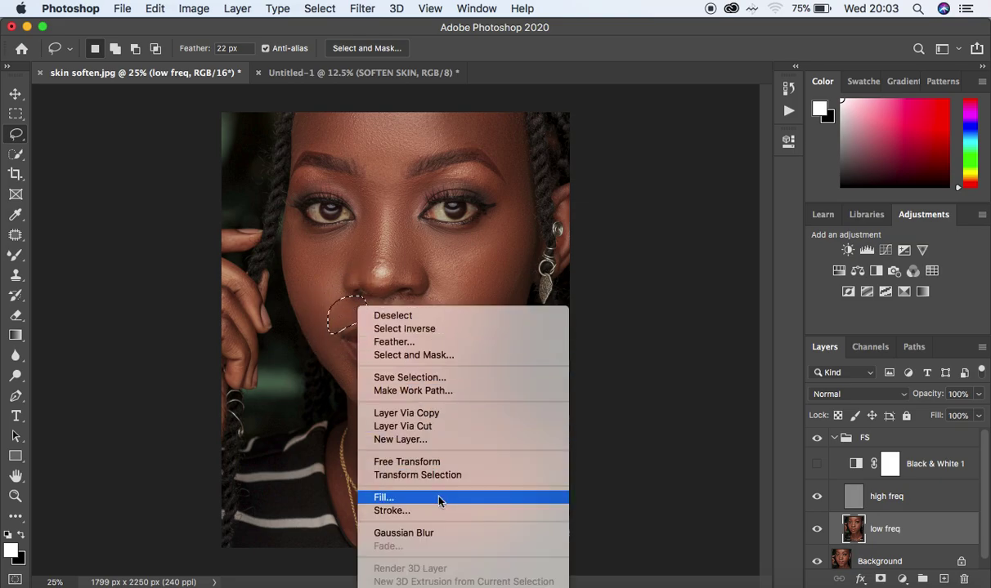
pyautogui.click(438, 535)
pyautogui.press('super+d')
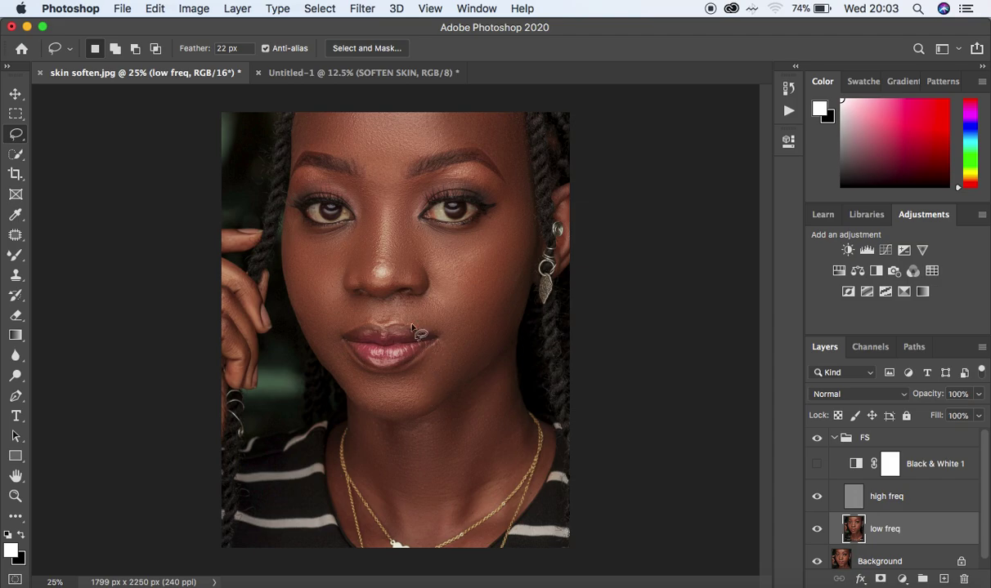
pyautogui.moveTo(378, 304)
pyautogui.mouseDown()
pyautogui.moveTo(402, 321)
pyautogui.moveTo(453, 330)
pyautogui.moveTo(429, 301)
pyautogui.moveTo(392, 289)
pyautogui.mouseUp()
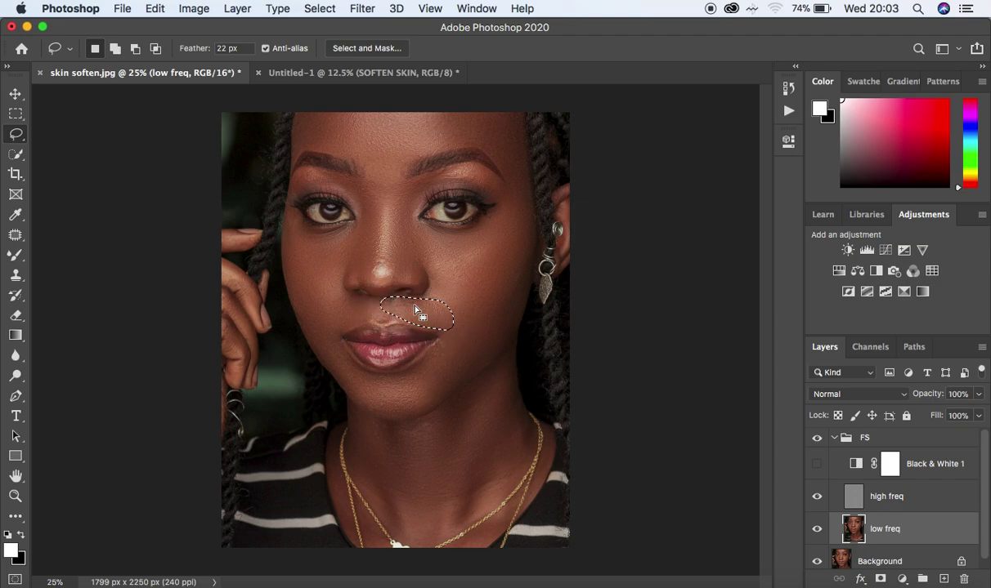
pyautogui.rightClick(392, 289)
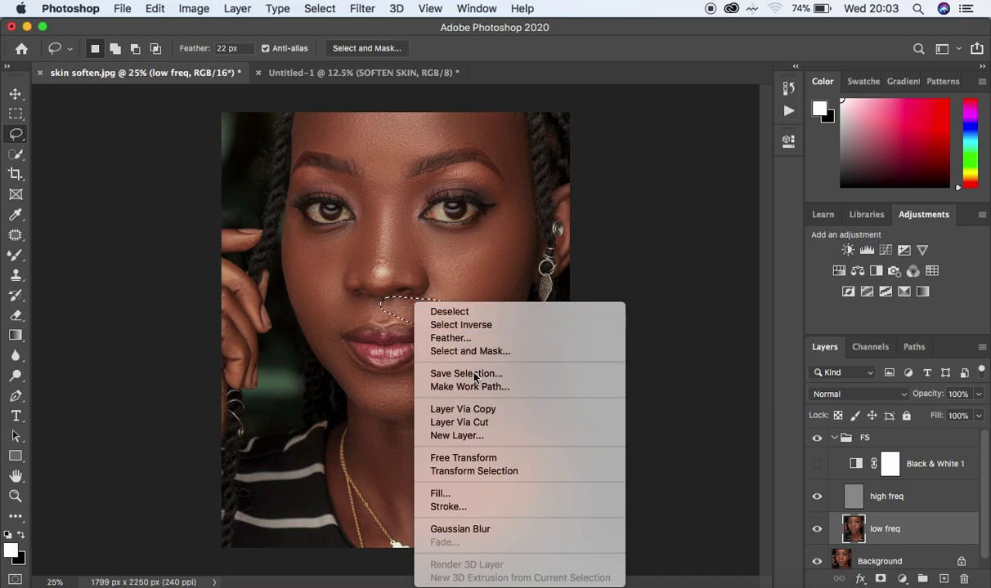
pyautogui.click(495, 529)
pyautogui.press('super+d')
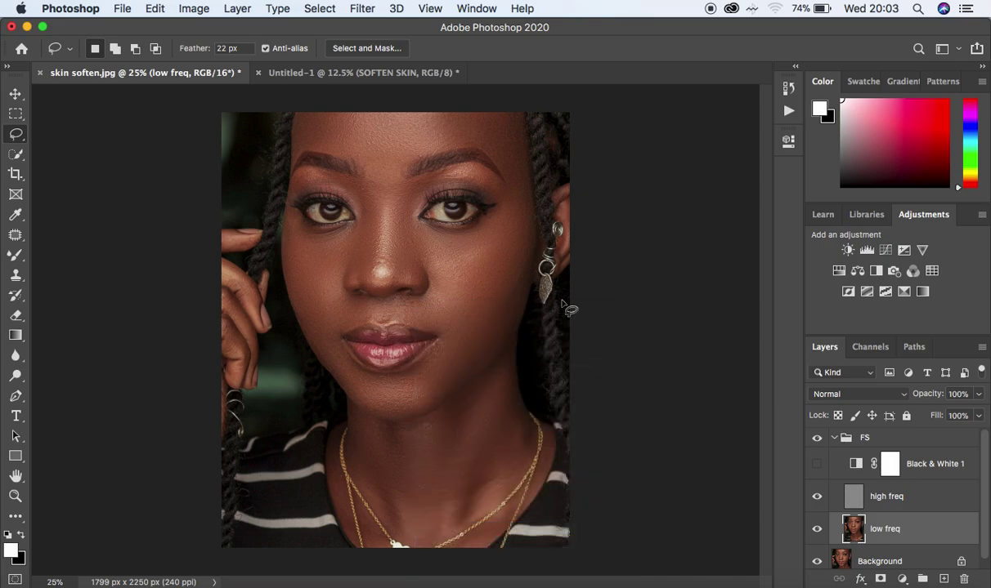
# Step: Lasso and Gaussian-blur the skin around the lower chin and upper neck, comparing the portrait with the FS group hidden and shown
pyautogui.press('super+minus')
pyautogui.press('super+minus')
pyautogui.press('super+plus')
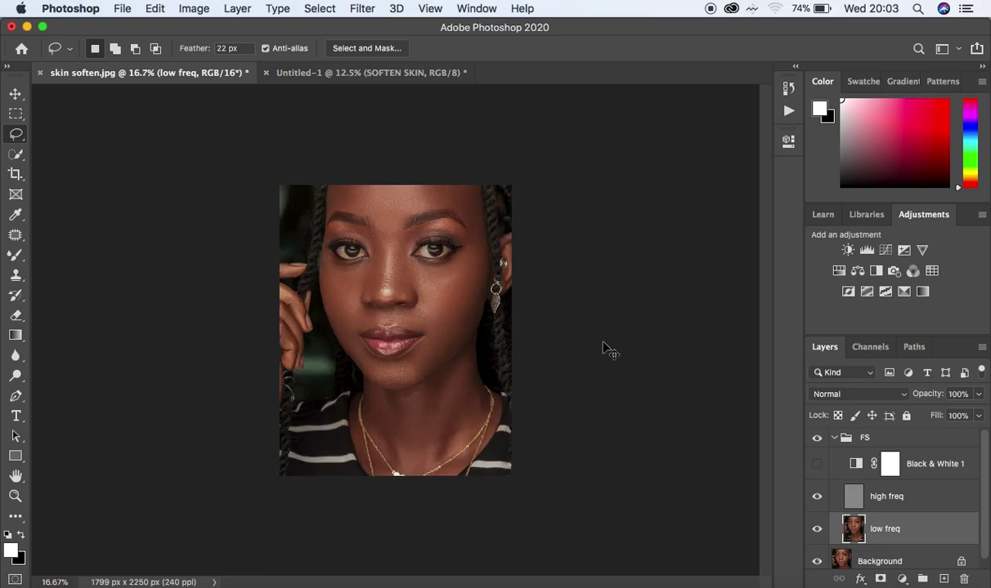
pyautogui.press('super+plus')
pyautogui.press('super+minus')
pyautogui.moveTo(376, 403)
pyautogui.mouseDown()
pyautogui.moveTo(416, 415)
pyautogui.moveTo(453, 380)
pyautogui.moveTo(386, 399)
pyautogui.mouseUp()
pyautogui.rightClick(416, 377)
pyautogui.click(494, 534)
pyautogui.press('super+d')
pyautogui.press('super+minus')
pyautogui.press('super+plus')
pyautogui.press('super+plus')
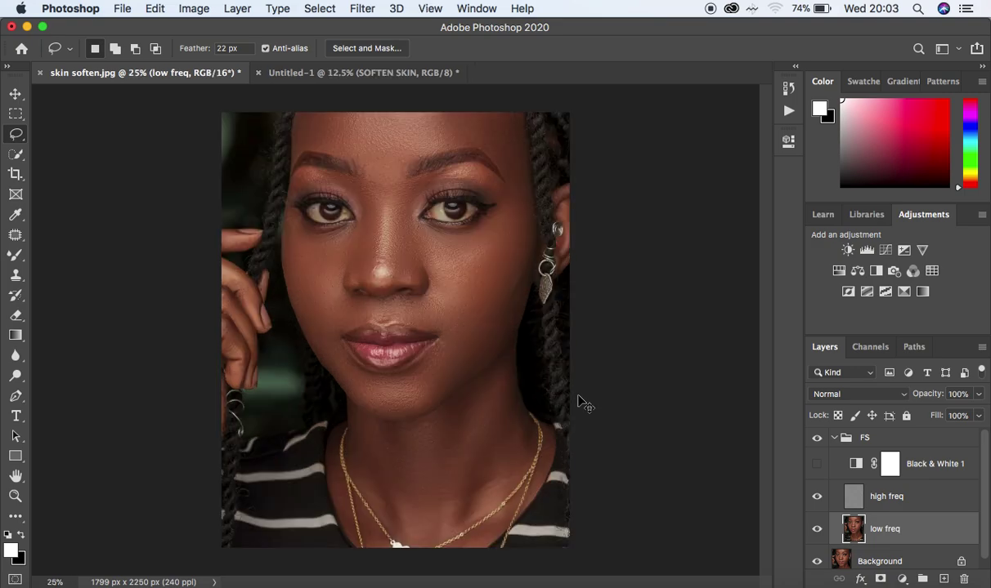
pyautogui.click(817, 438)
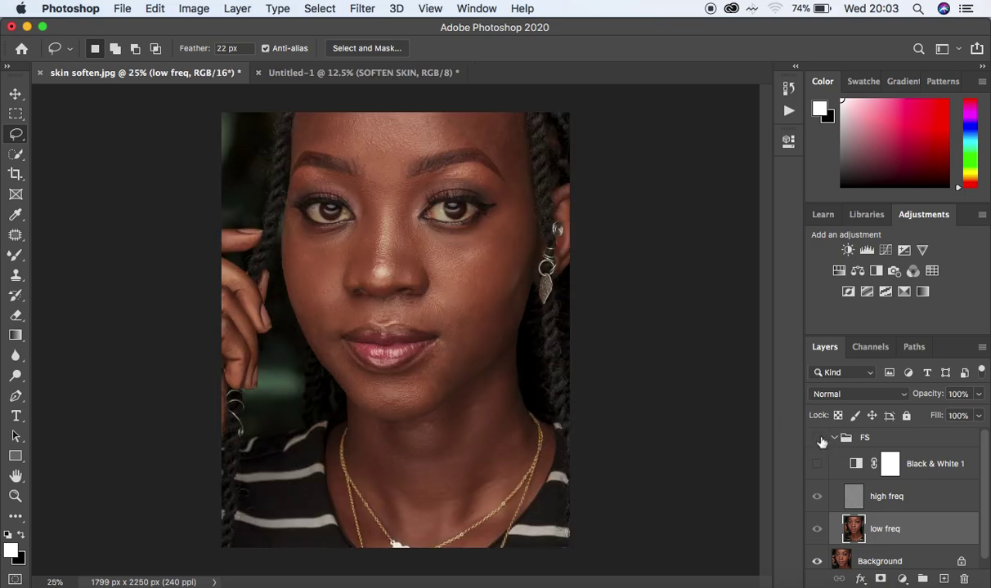
pyautogui.click(816, 438)
# Step: Clone clean skin texture over blemishes on the high freq layer with a 45 px Clone Stamp, sampling beside the mouth and the nose
pyautogui.click(16, 276)
pyautogui.click(883, 496)
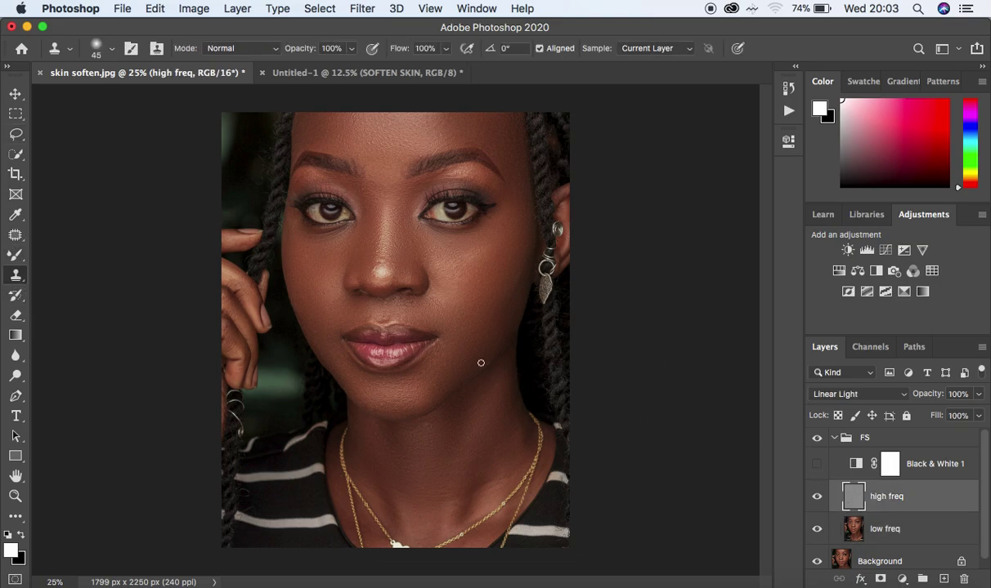
pyautogui.press('super+equal')
pyautogui.press('super+equal')
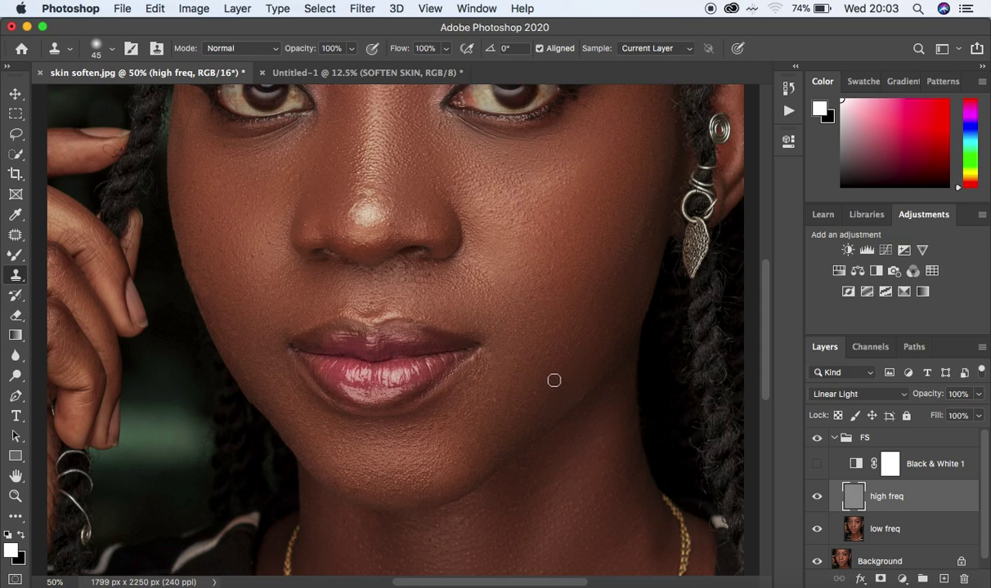
pyautogui.keyDown('alt'); pyautogui.click(507, 396); pyautogui.keyUp('alt')
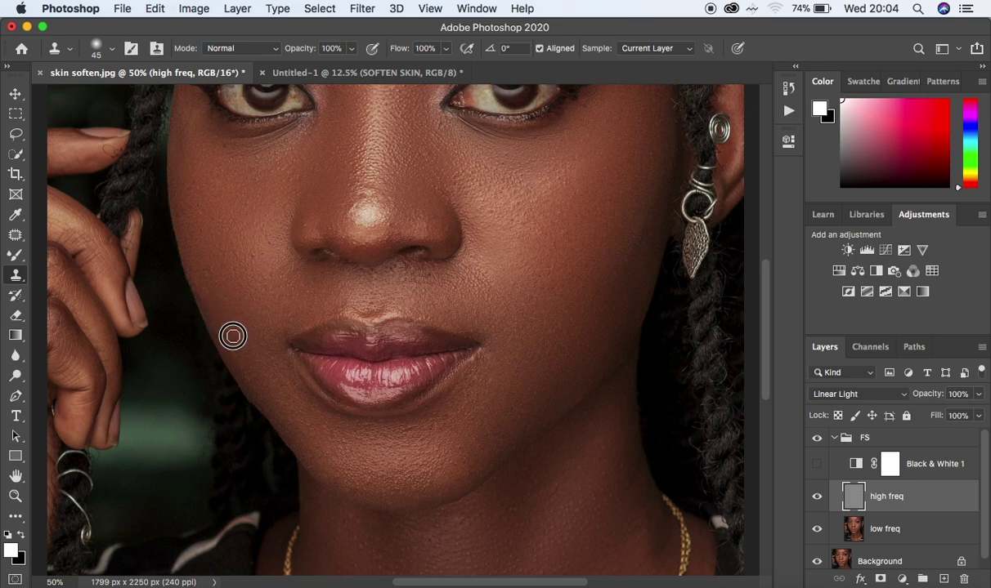
pyautogui.keyDown('alt'); pyautogui.click(306, 223); pyautogui.keyUp('alt')
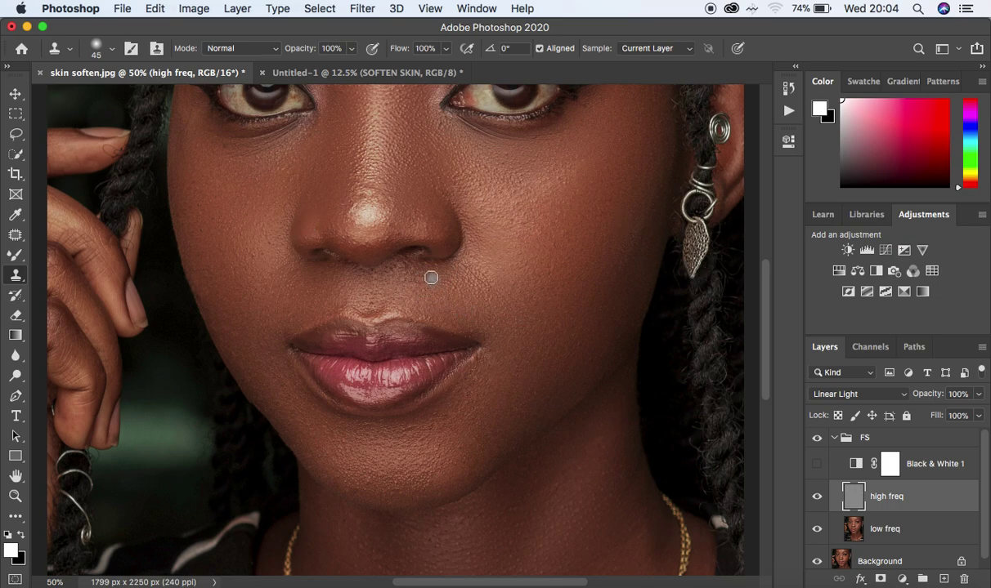
pyautogui.scroll(5, 761, 325)
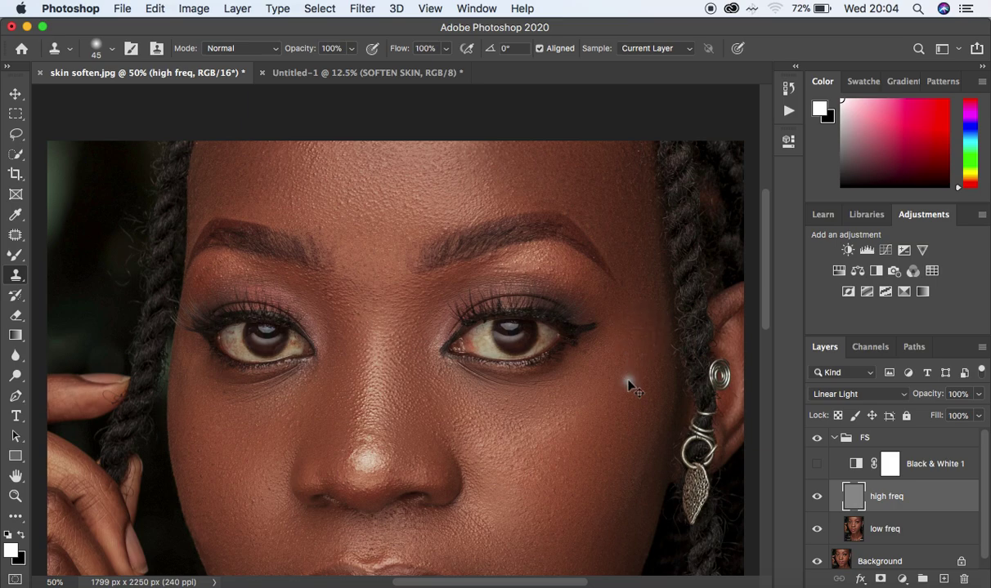
pyautogui.press('super+minus')
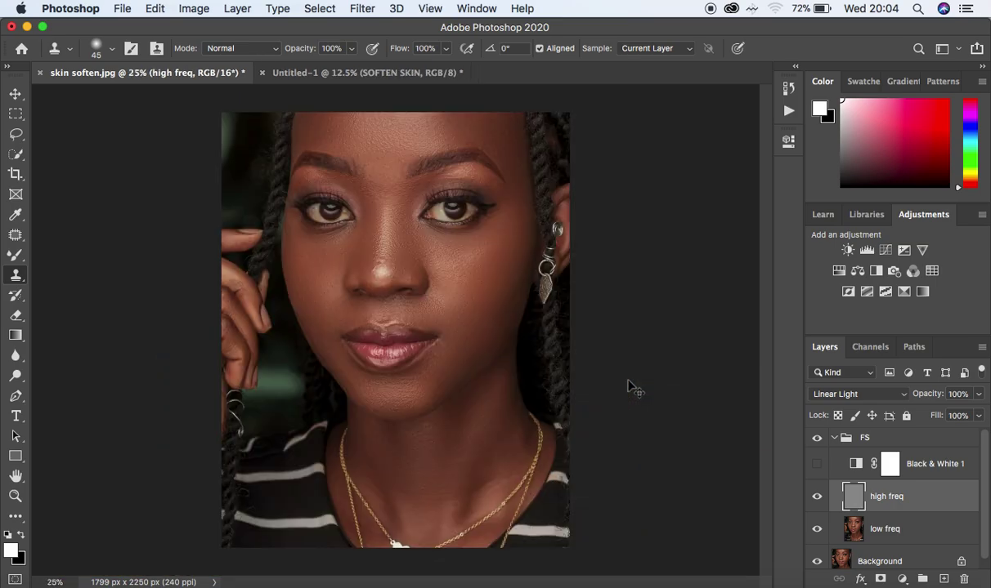
pyautogui.press('super+plus')
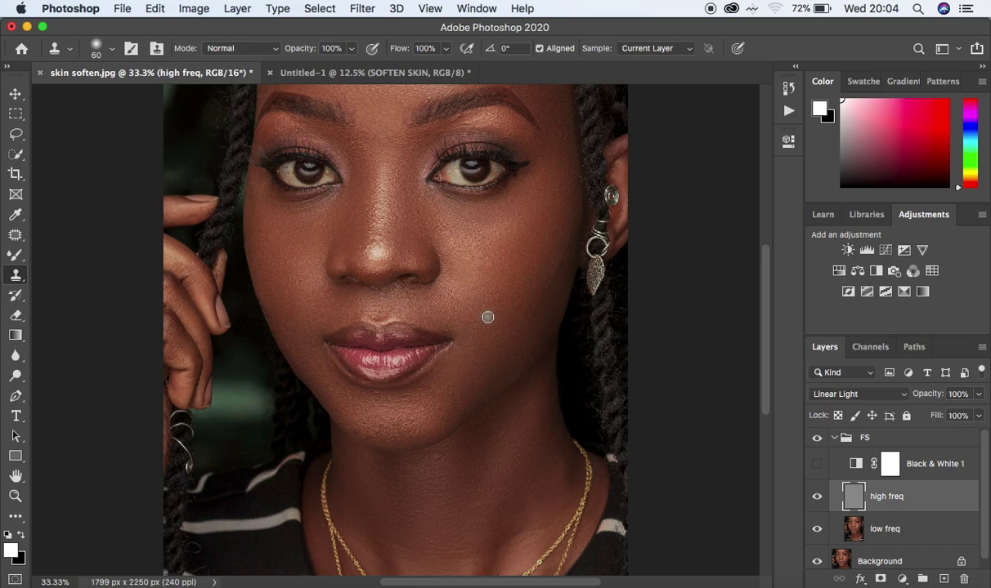
pyautogui.press('super+minus')
pyautogui.press('super+minus')
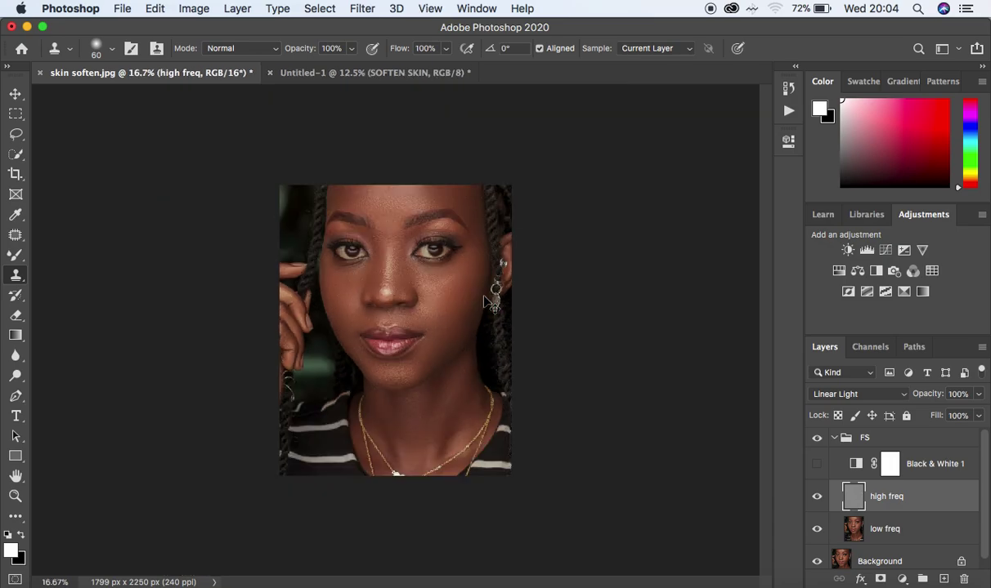
# Step: Delete the Black & White 1 layer from the FS group and collapse the group
pyautogui.press('super+plus')
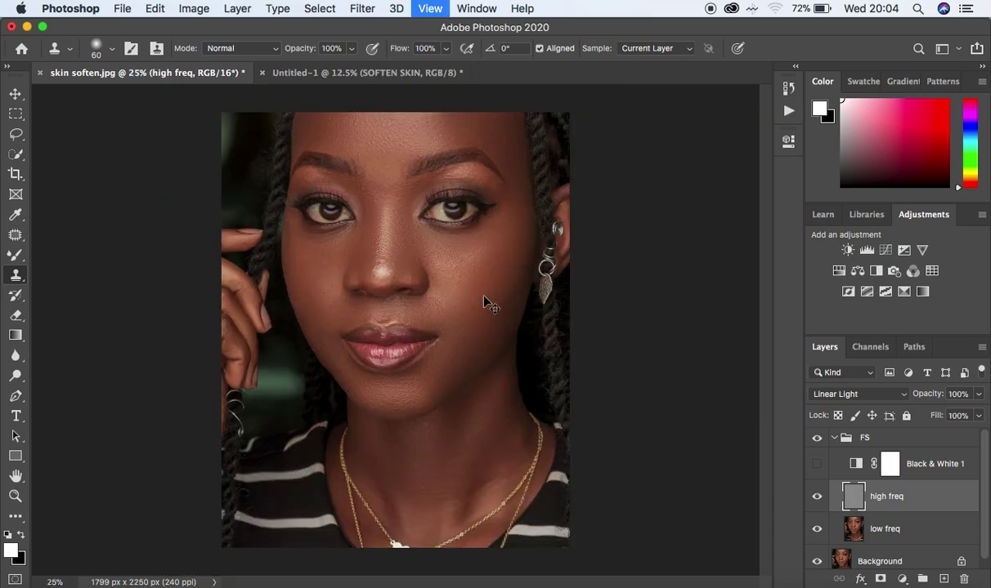
pyautogui.keyDown('alt'); pyautogui.click(369, 202); pyautogui.keyUp('alt')
pyautogui.click(929, 469)
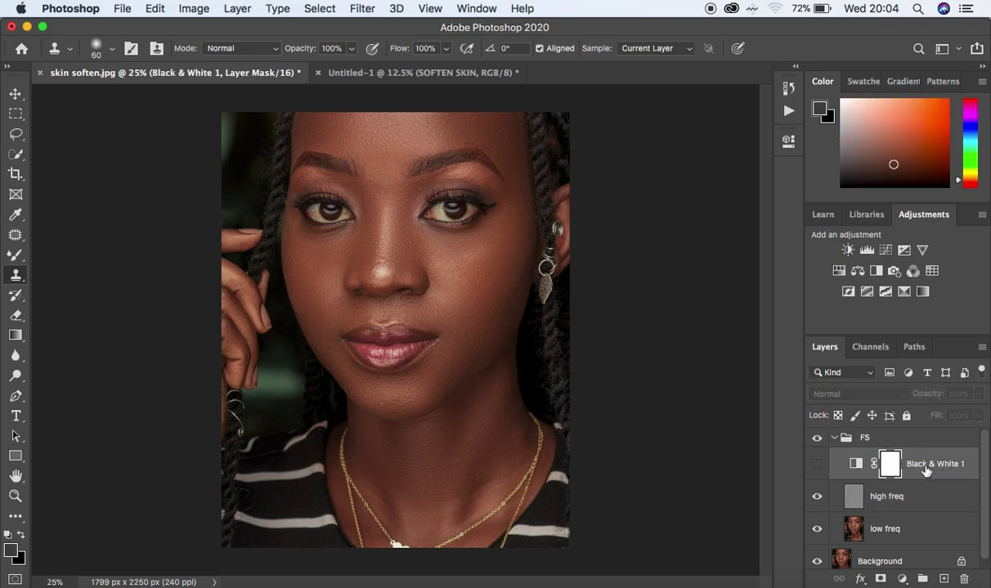
pyautogui.press('Delete')
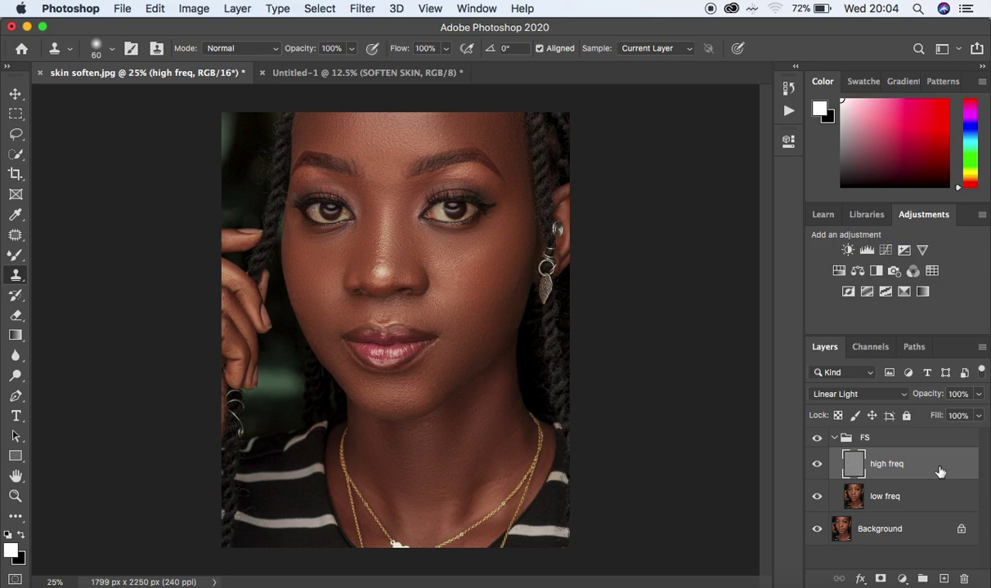
pyautogui.click(834, 439)
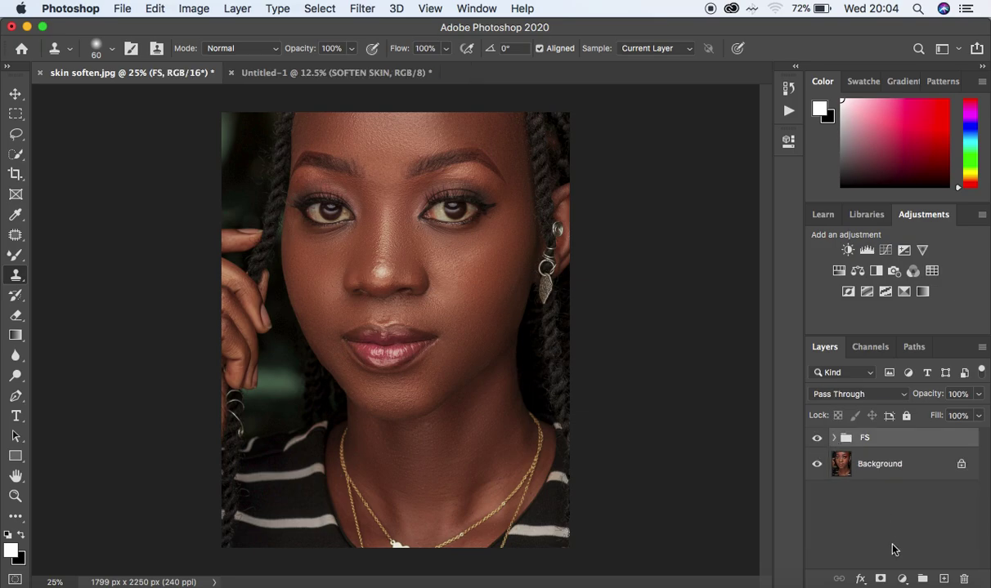
# Step: Add a Curves adjustment layer above the FS group
pyautogui.click(902, 579)
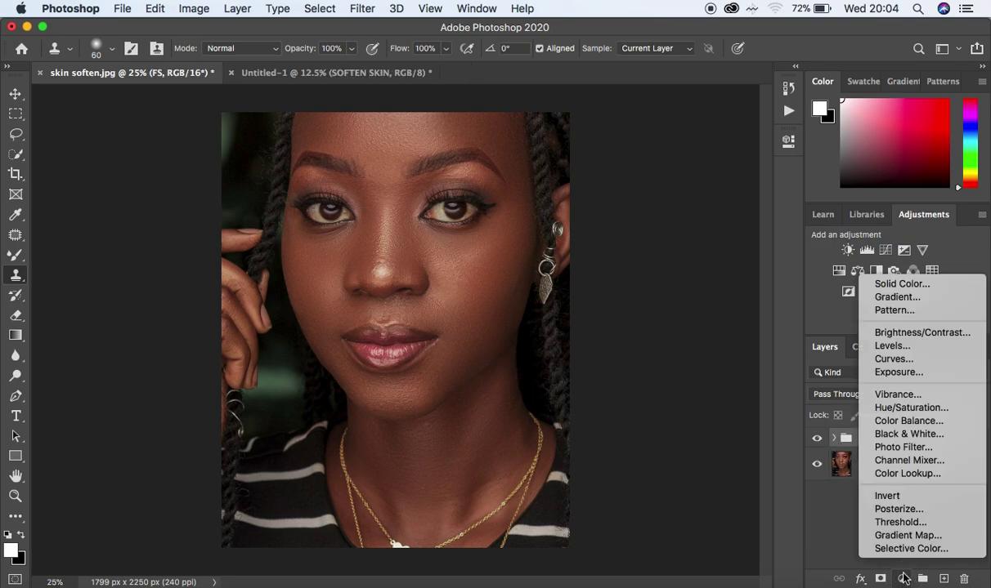
pyautogui.click(906, 363)
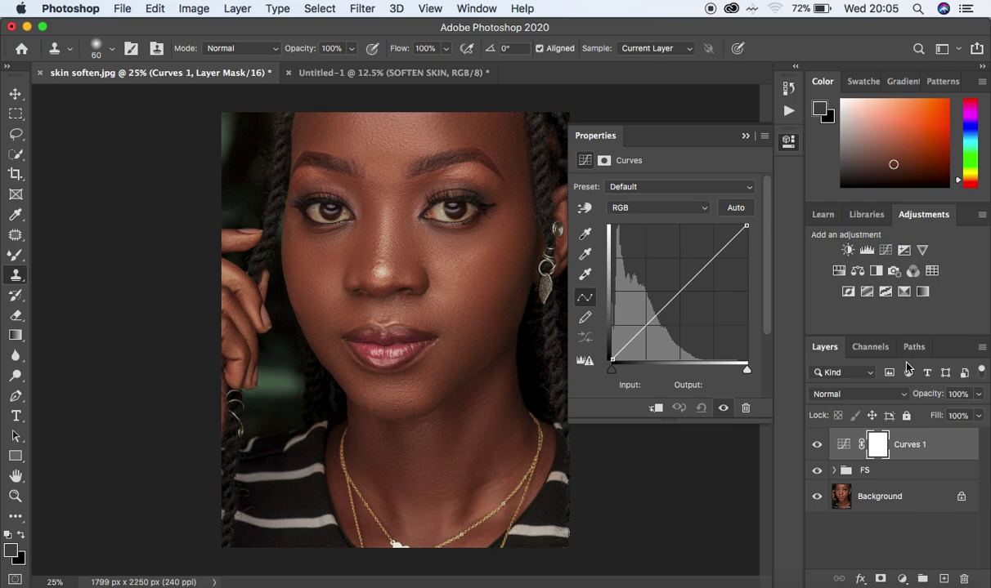
pyautogui.click(744, 137)
# Step: Mask the new Curves layer with a Color Range selection sampled from the darker cheek skin near the earring, with fuzziness 59
pyautogui.click(318, 9)
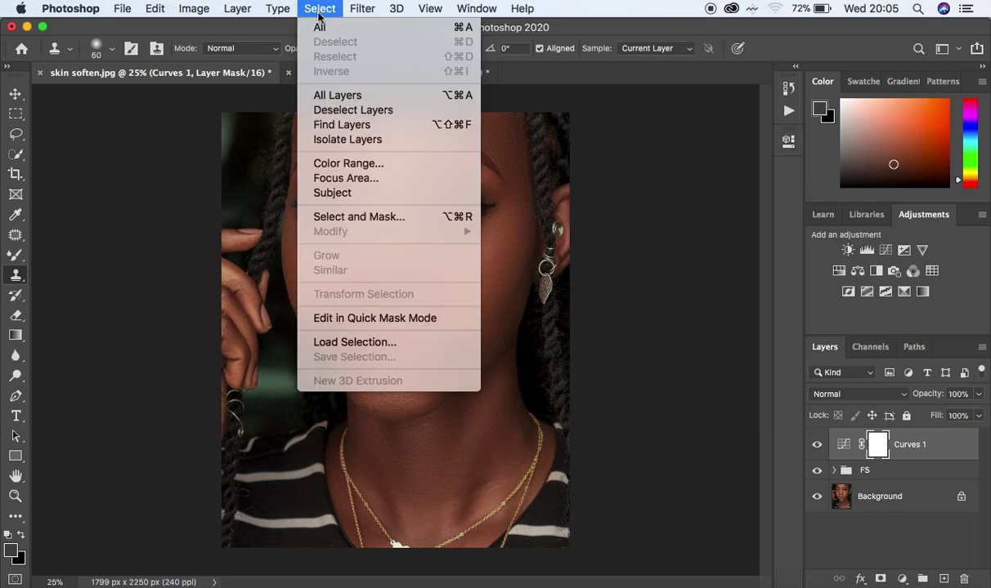
pyautogui.click(357, 165)
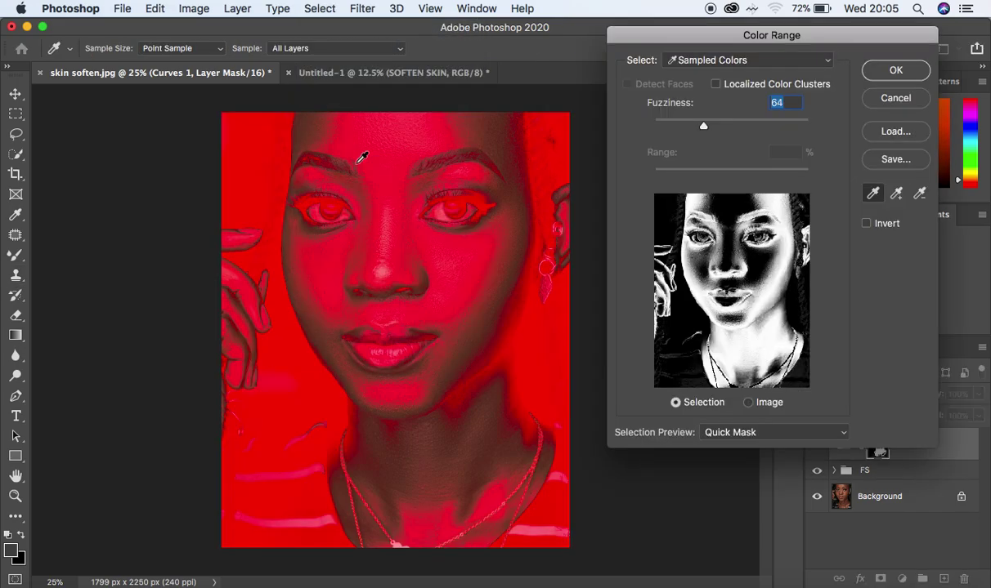
pyautogui.click(710, 62)
pyautogui.click(710, 62)
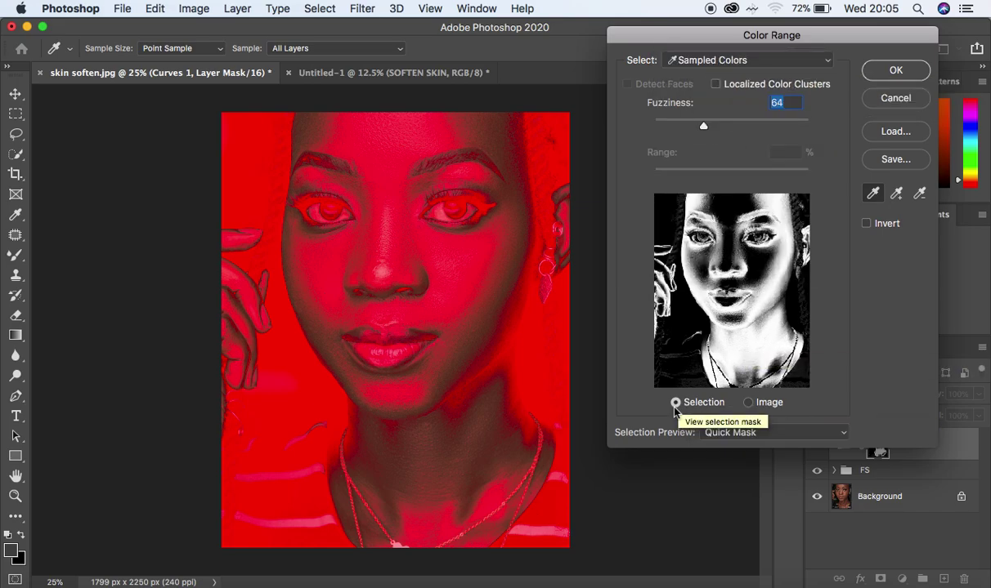
pyautogui.click(739, 433)
pyautogui.click(742, 433)
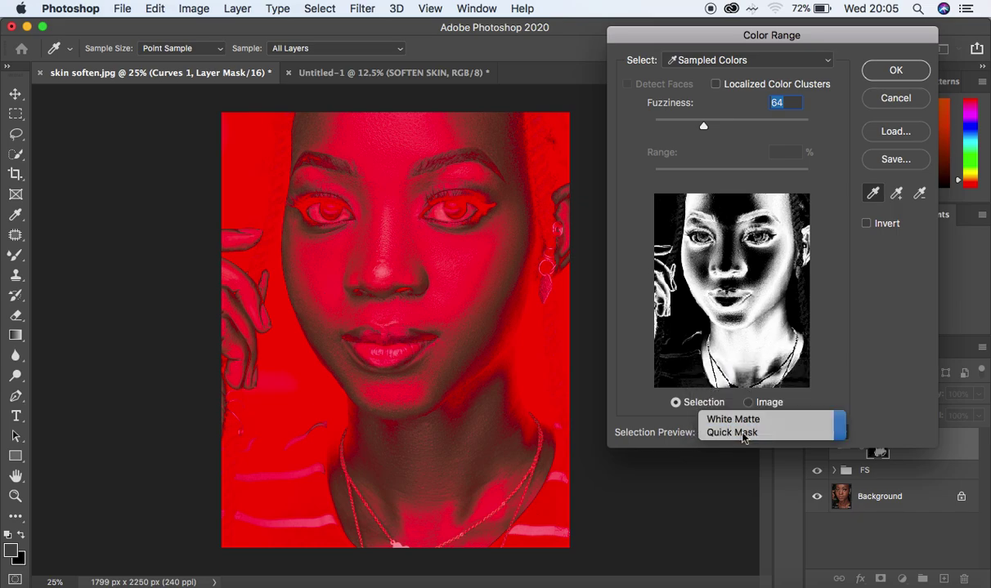
pyautogui.click(514, 232)
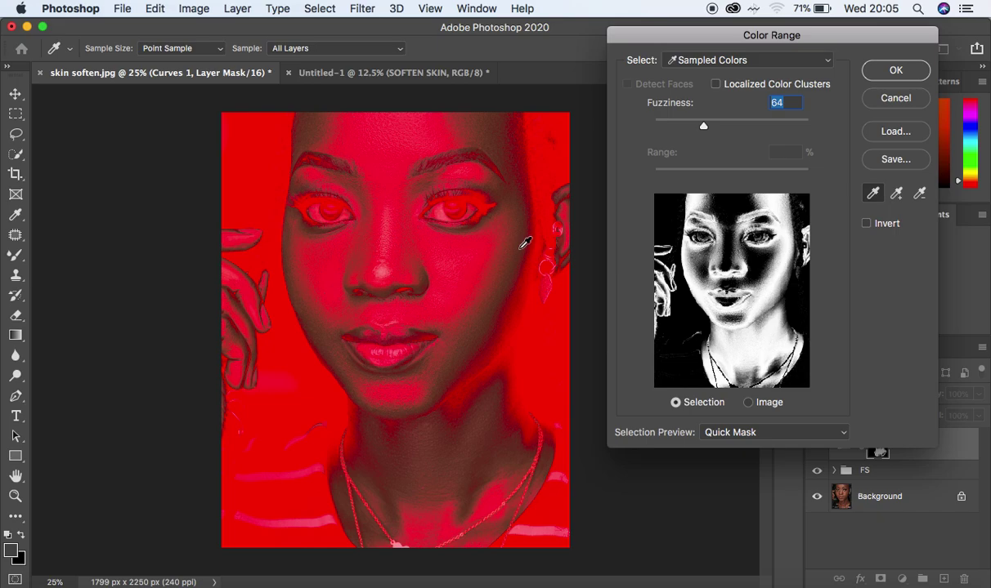
pyautogui.click(521, 243)
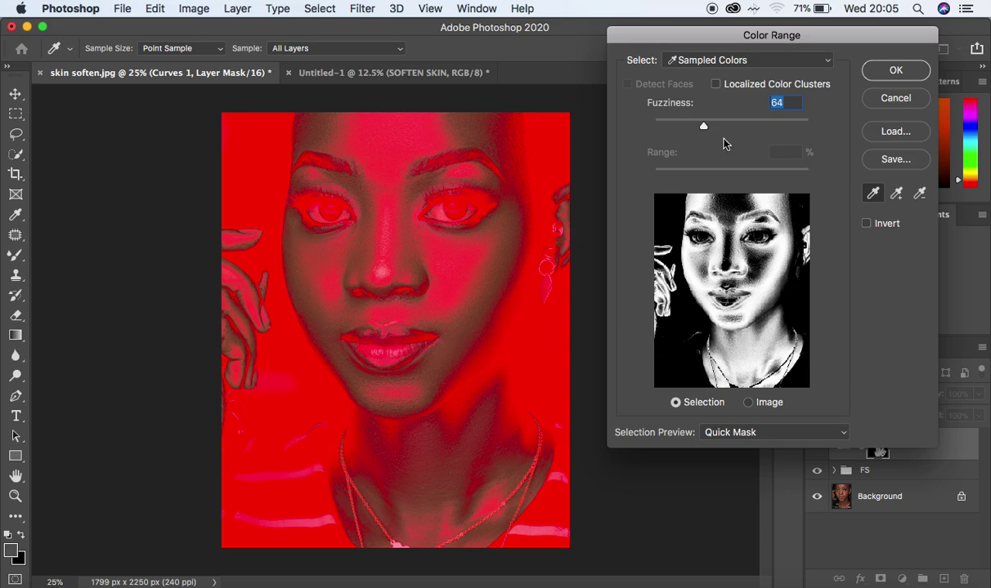
pyautogui.moveTo(704, 133); pyautogui.dragTo(701, 133)
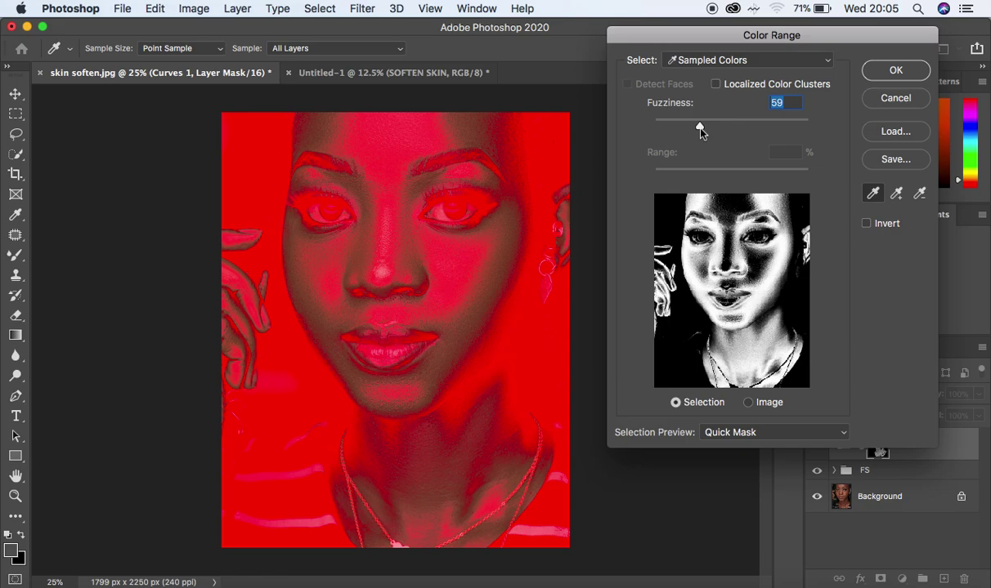
pyautogui.click(895, 72)
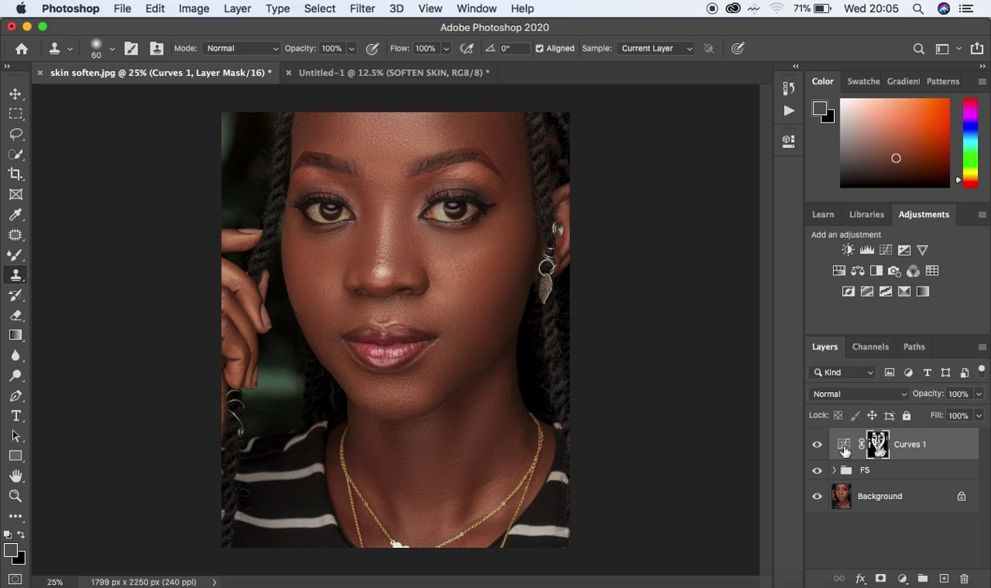
# Step: Darken the masked skin shadows slightly by moving the RGB curve's midpoint to input 137, output 127
pyautogui.doubleClick(844, 445)
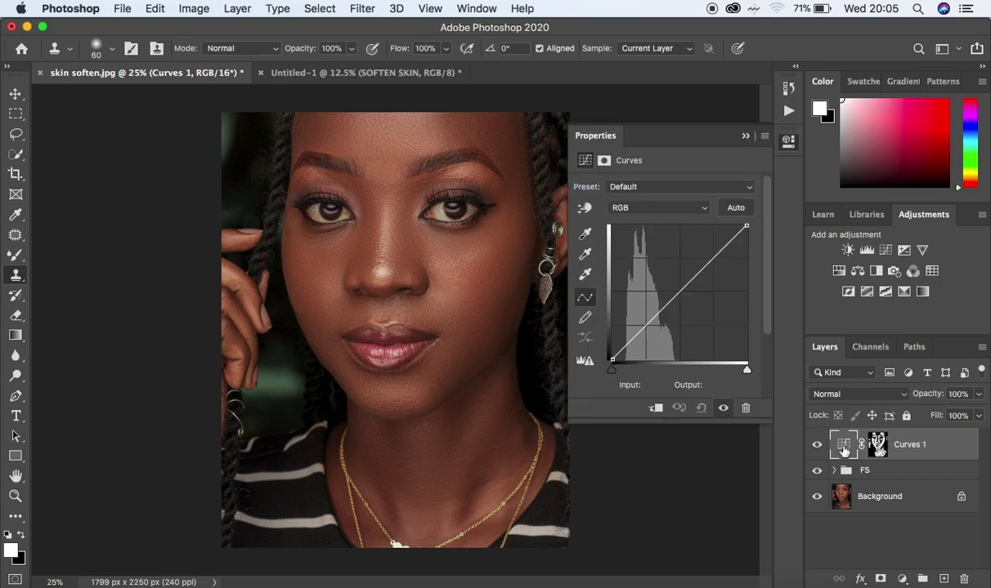
pyautogui.click(682, 292)
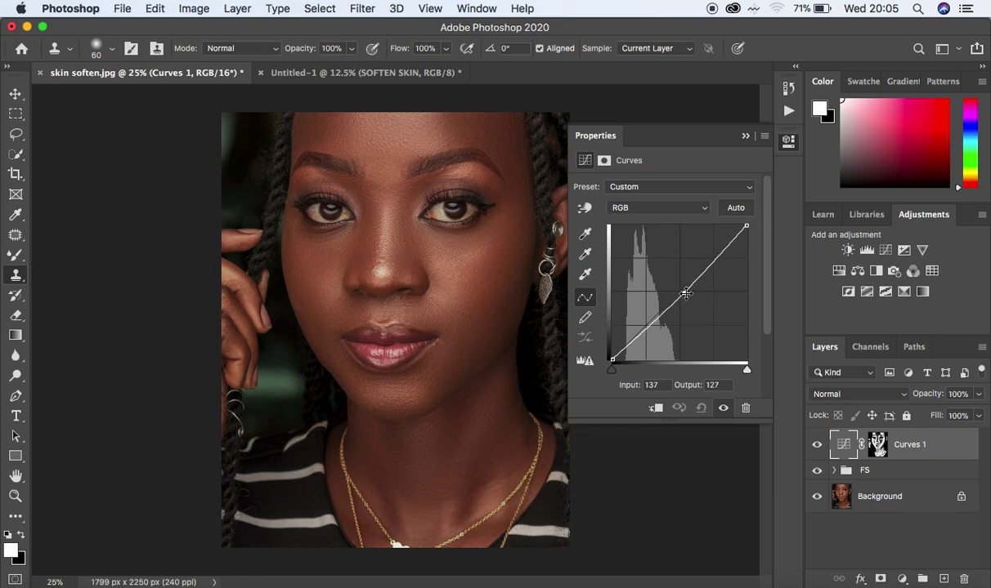
pyautogui.click(746, 135)
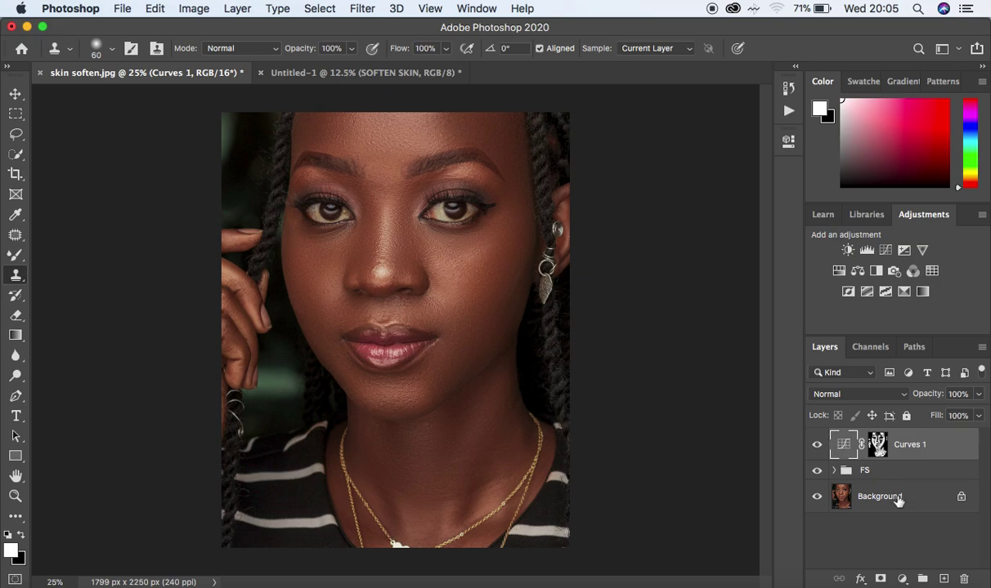
# Step: Add a second Curves layer masked by a Color Range of the skin highlights at fuzziness 36, and brighten its curve slightly
pyautogui.click(902, 578)
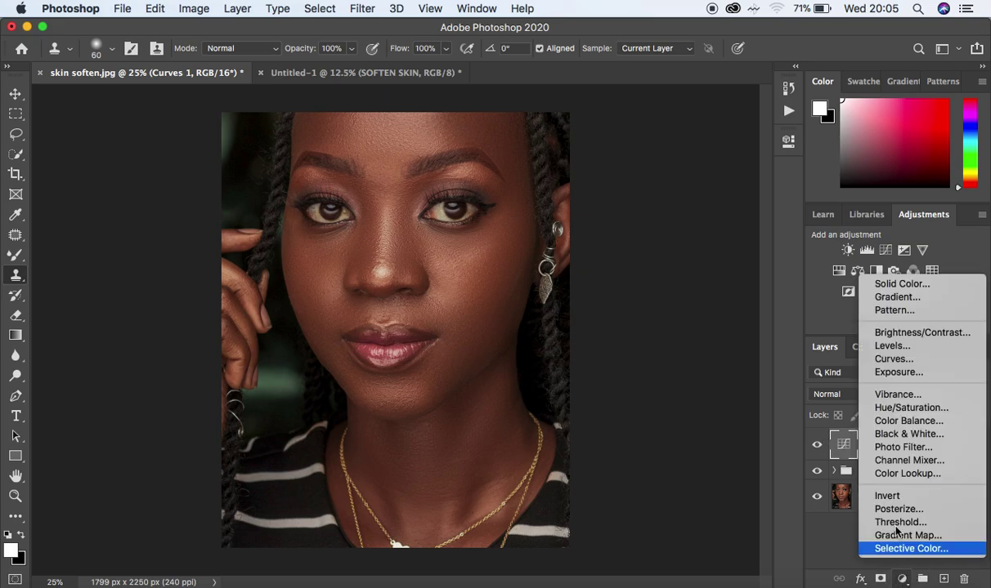
pyautogui.click(893, 359)
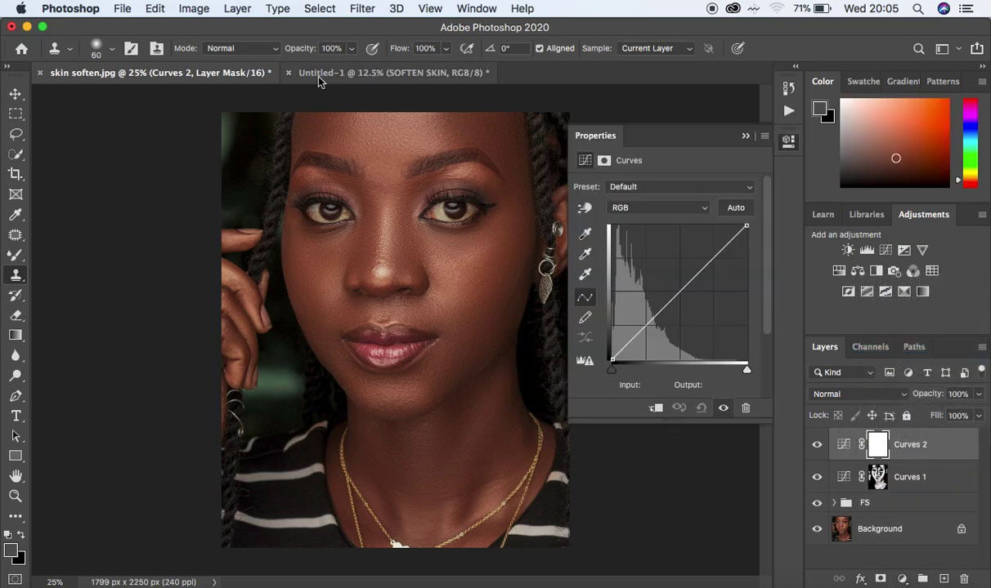
pyautogui.click(304, 9)
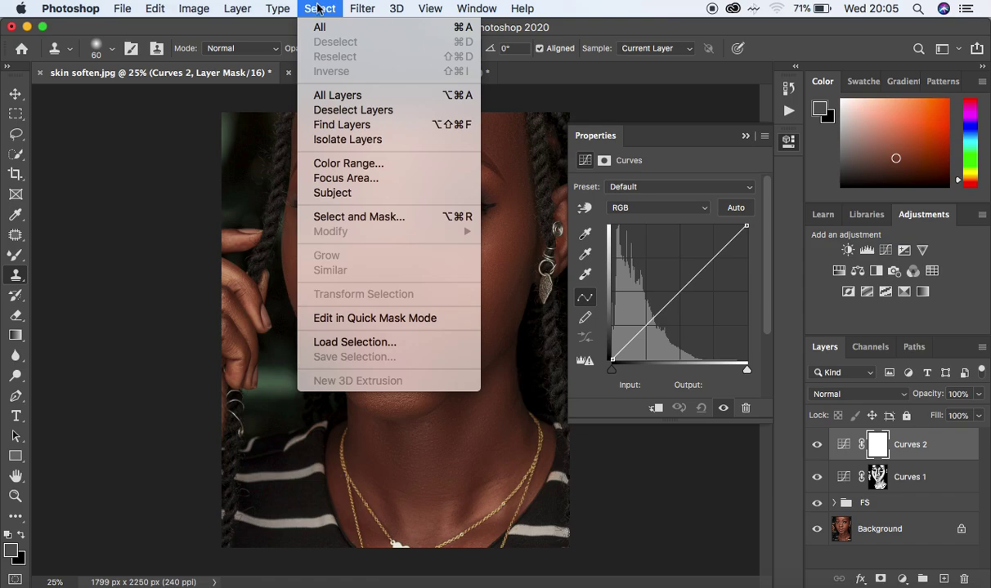
pyautogui.click(348, 165)
pyautogui.click(385, 232)
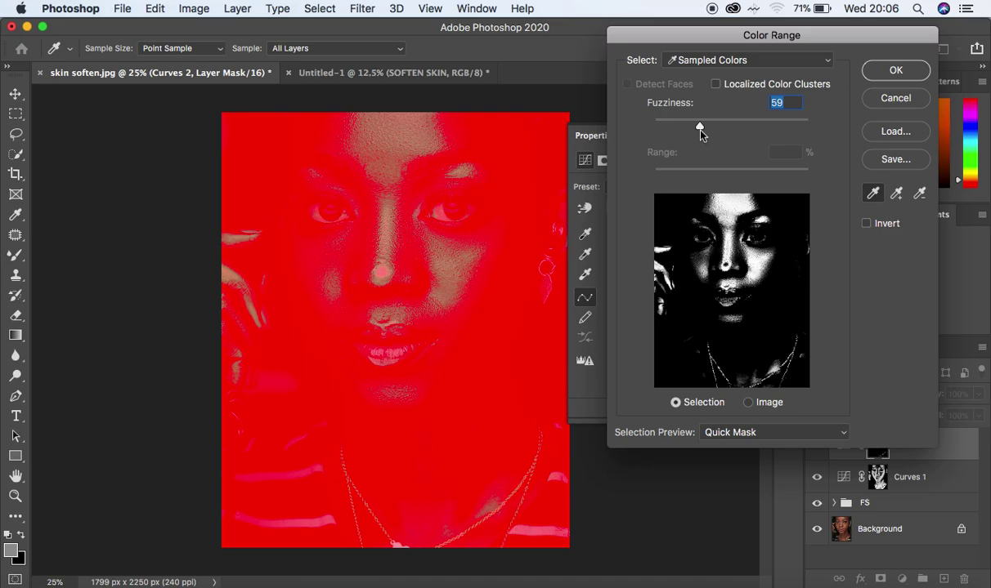
pyautogui.moveTo(696, 127); pyautogui.dragTo(683, 127)
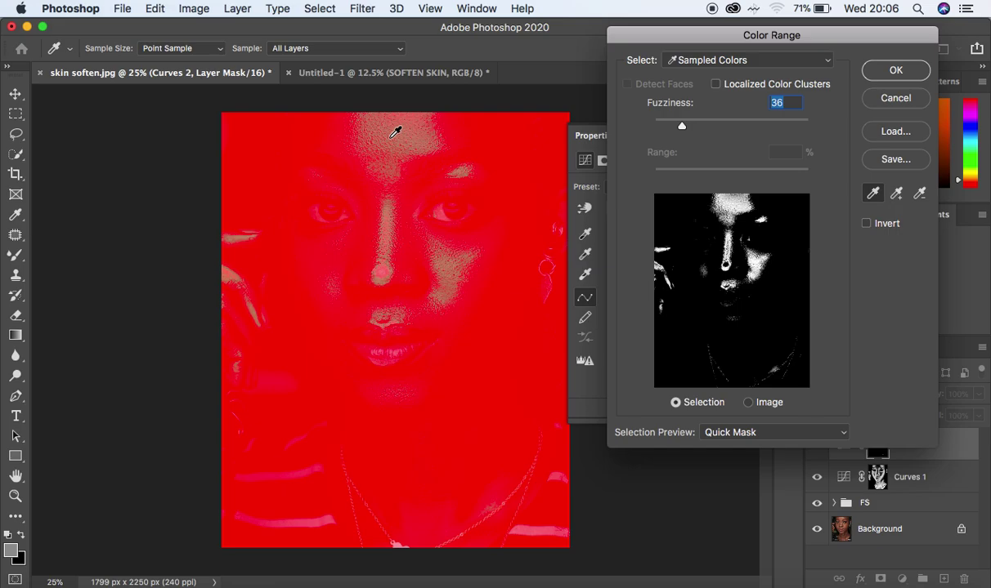
pyautogui.click(895, 70)
pyautogui.moveTo(683, 281); pyautogui.dragTo(677, 291)
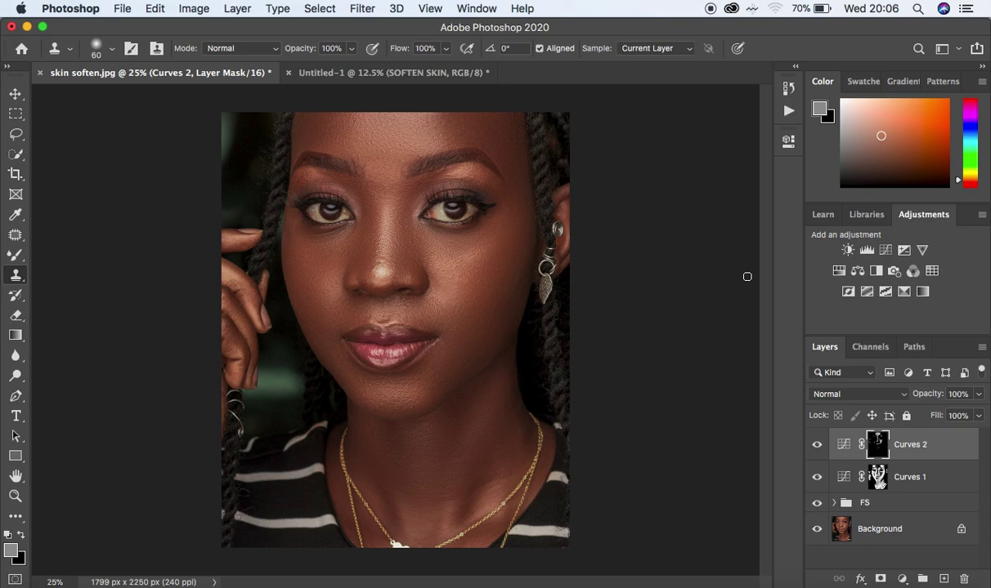
# Step: Set the blend mode of both Curves layers to Luminosity
pyautogui.click(858, 394)
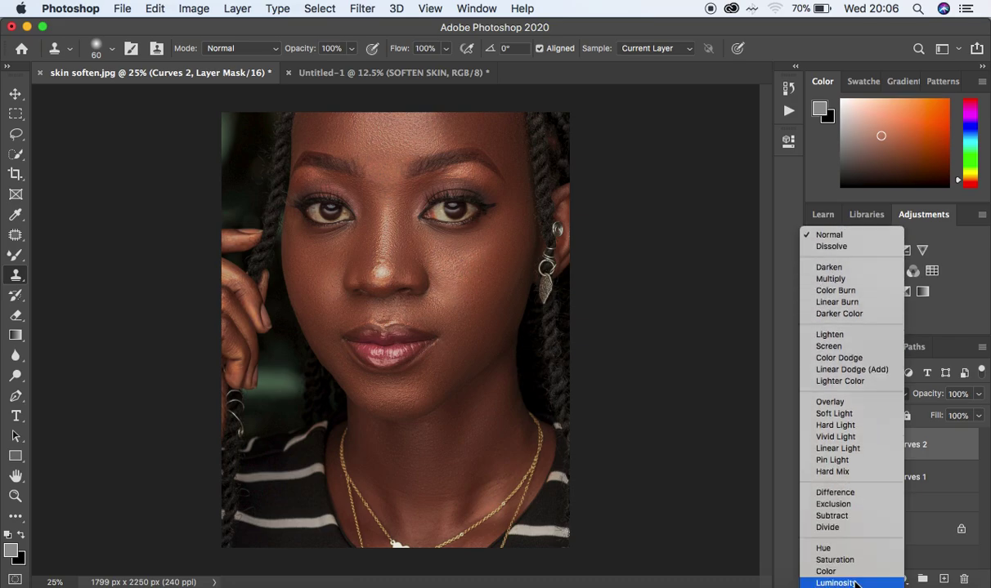
pyautogui.click(850, 564)
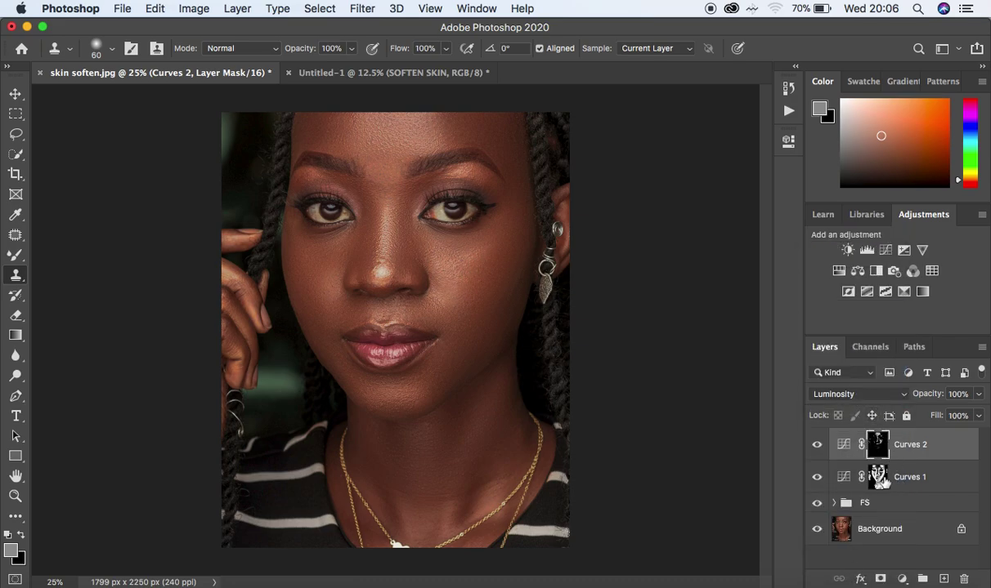
pyautogui.click(884, 483)
pyautogui.click(825, 394)
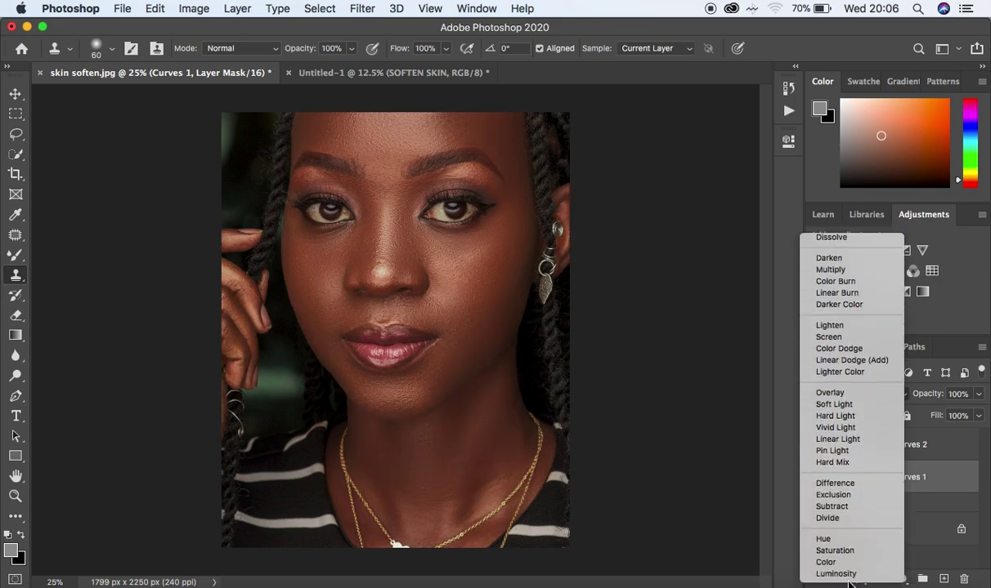
pyautogui.click(847, 575)
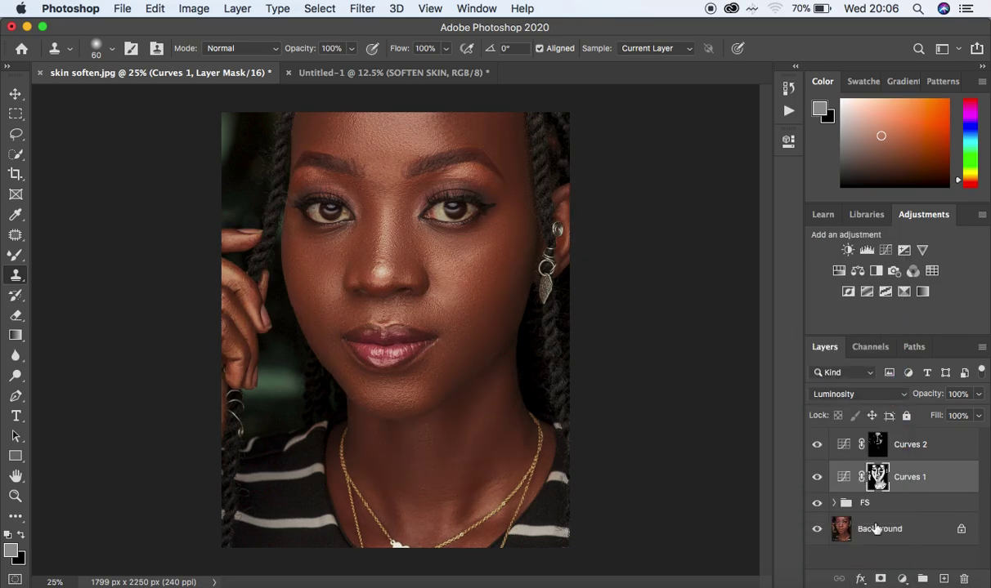
# Step: Group the two Curves layers and name the group dnb
pyautogui.keyDown('shift'); pyautogui.click(950, 446); pyautogui.keyUp('shift')
pyautogui.press('super+g')
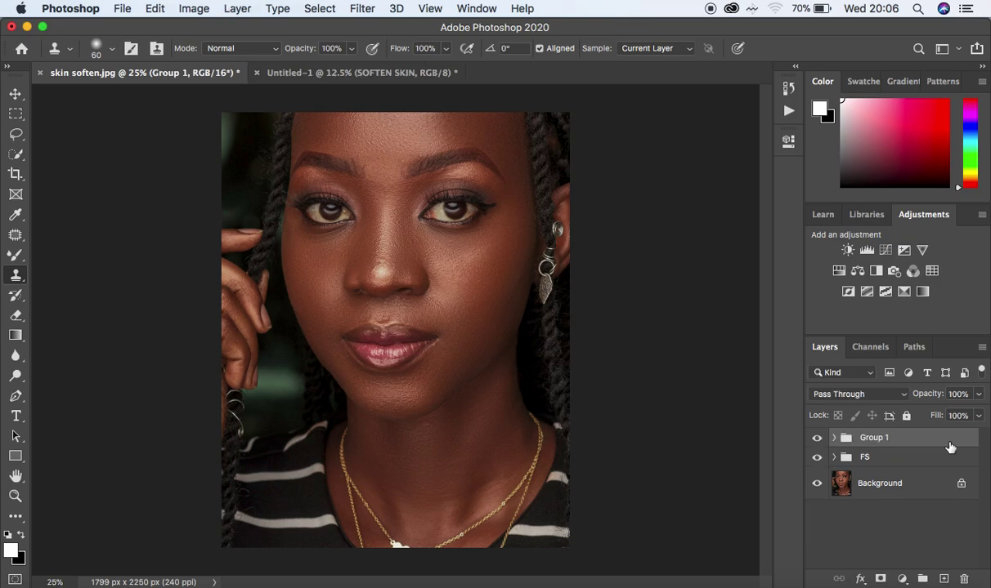
pyautogui.doubleClick(873, 438)
pyautogui.write('dnb')
pyautogui.press('Return')
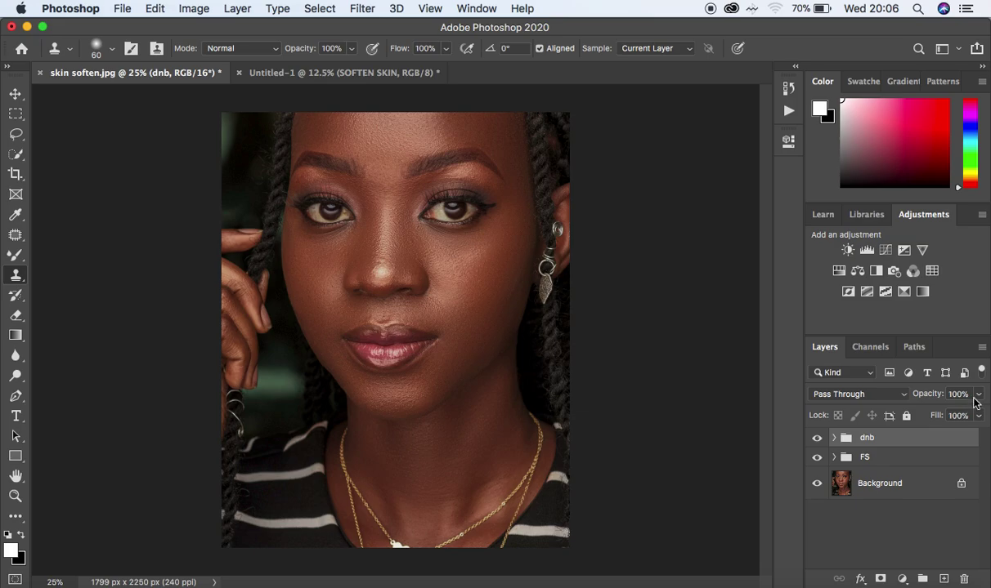
# Step: Lower the opacity of the dnb group and toggle its visibility to compare the effect
pyautogui.click(979, 395)
pyautogui.moveTo(967, 419); pyautogui.dragTo(944, 419)
pyautogui.click(815, 435)
# Step: Stamp all visible layers into a new top layer and duplicate it
pyautogui.press('super+alt+shift+e')
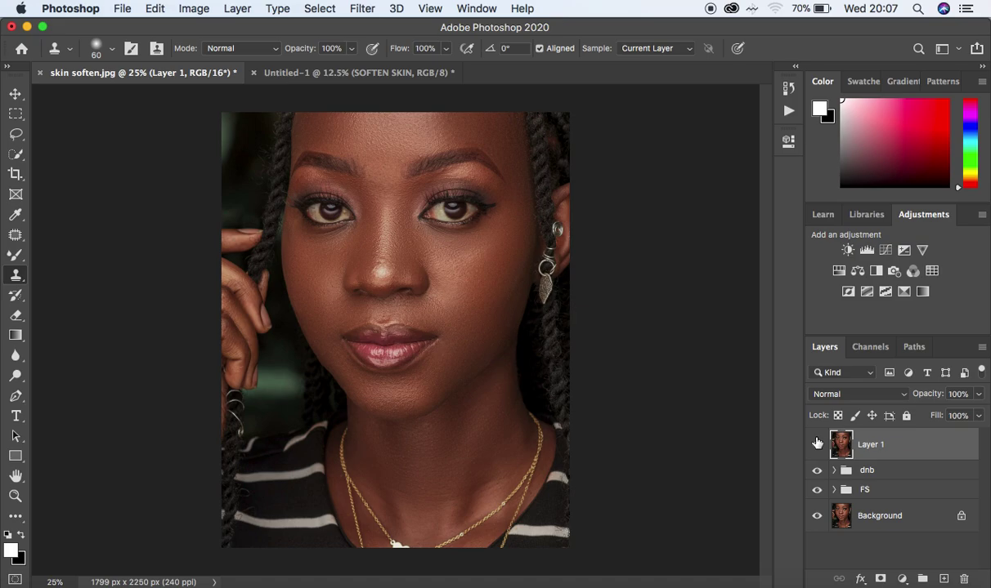
pyautogui.press('super+j')
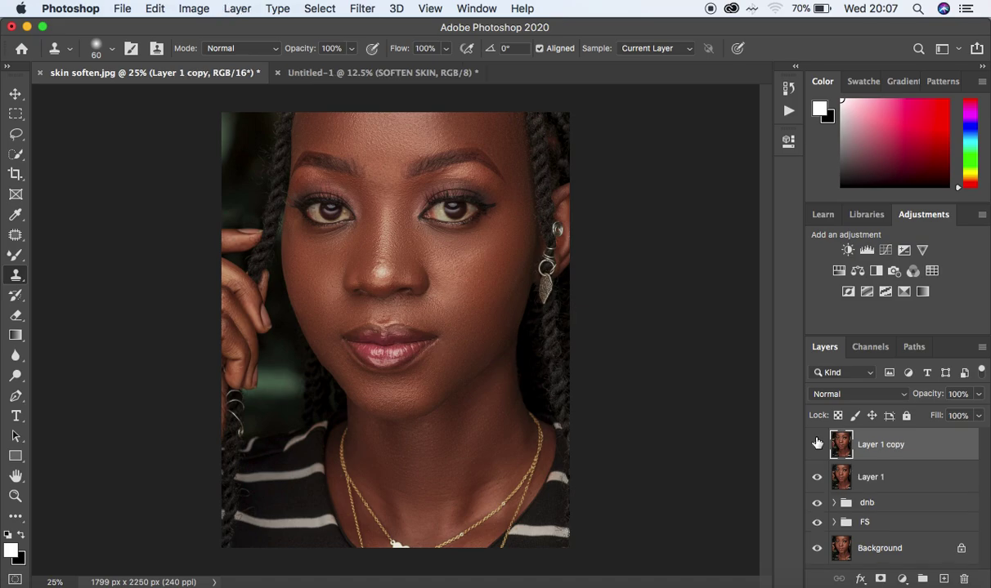
# Step: Open Layer 1 copy in the Camera Raw Filter and set the Calibration saturation to -11 for blue, -11 for green and -10 for red
pyautogui.click(362, 9)
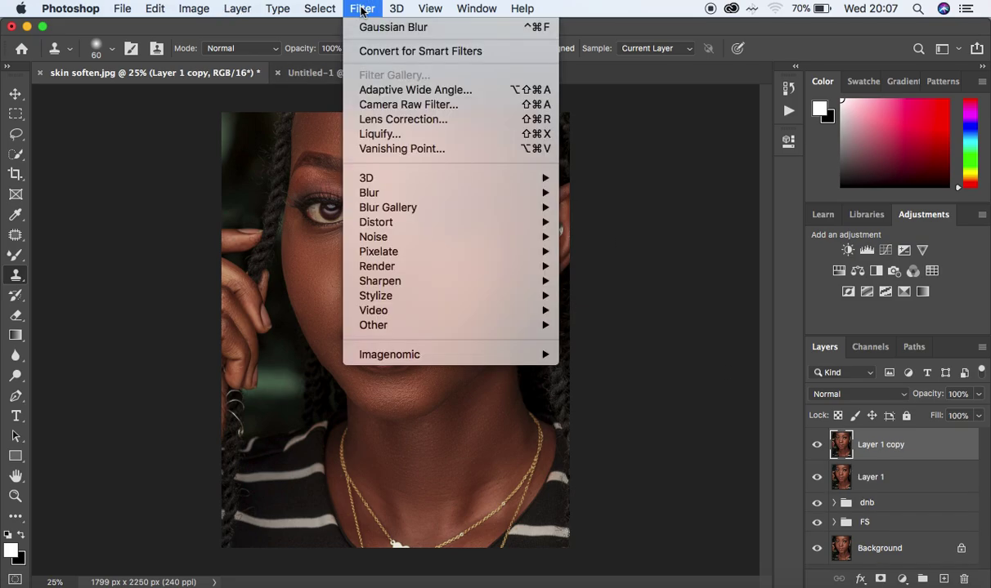
pyautogui.click(404, 105)
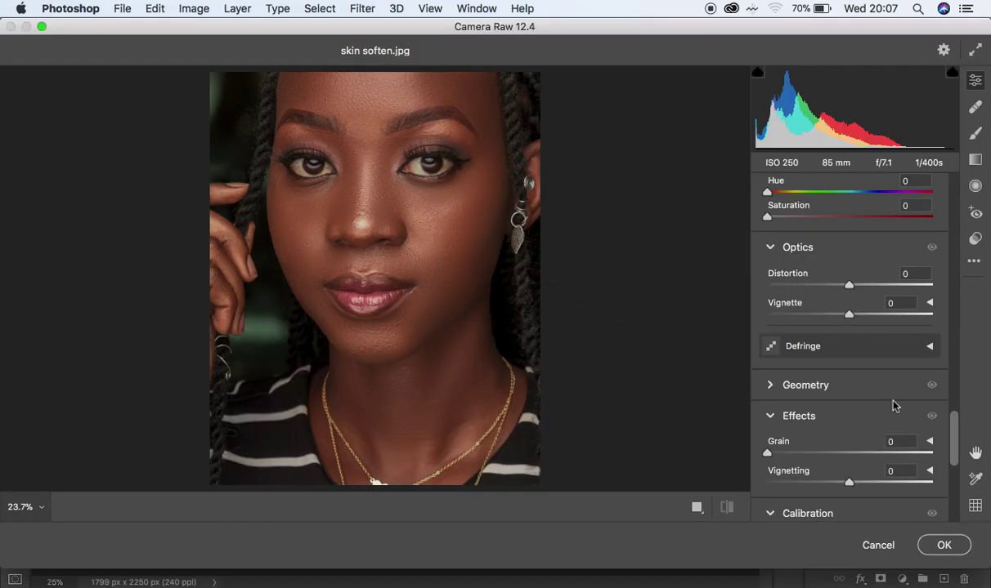
pyautogui.scroll(-10, 893, 405)
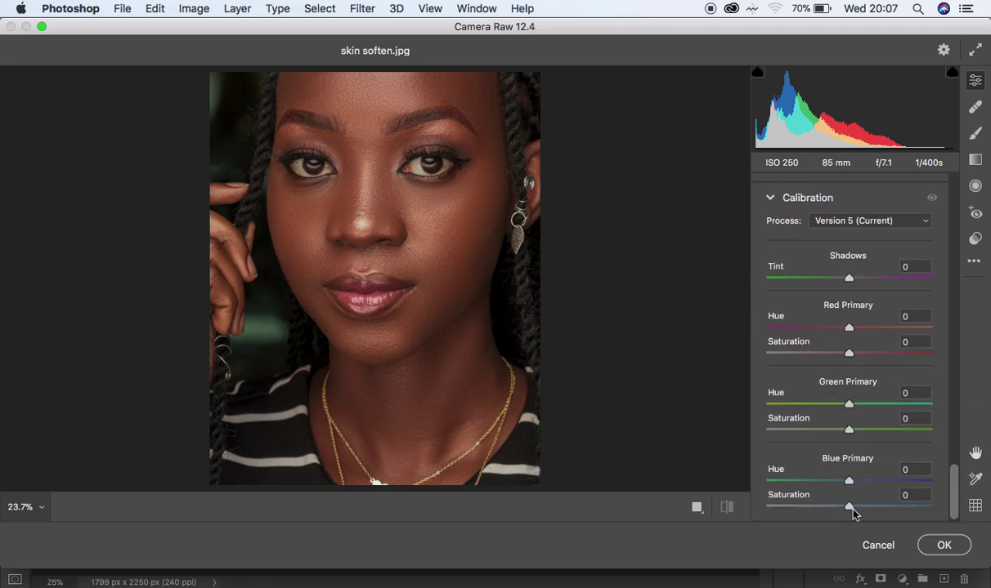
pyautogui.moveTo(849, 508); pyautogui.dragTo(840, 508)
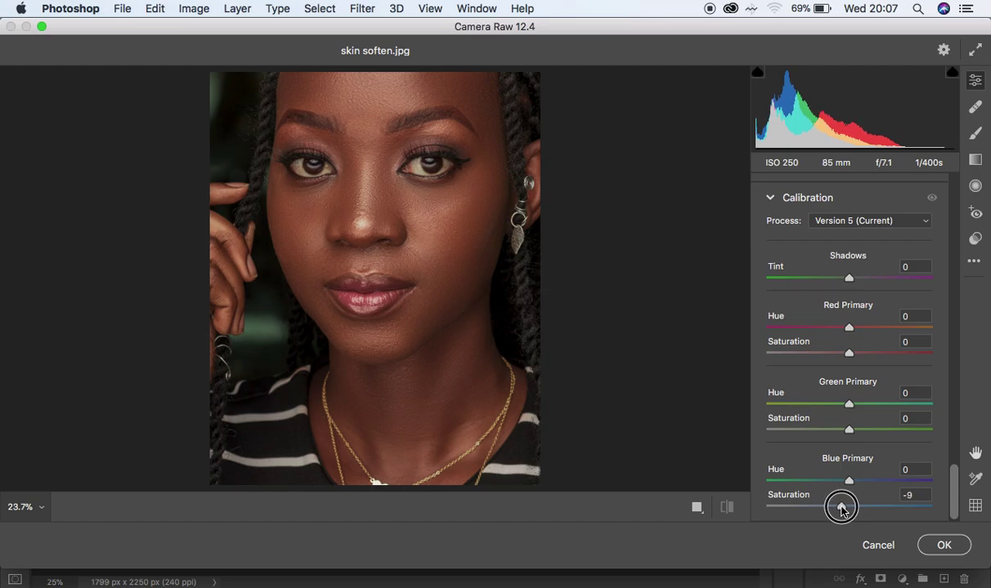
pyautogui.moveTo(841, 507); pyautogui.dragTo(840, 508)
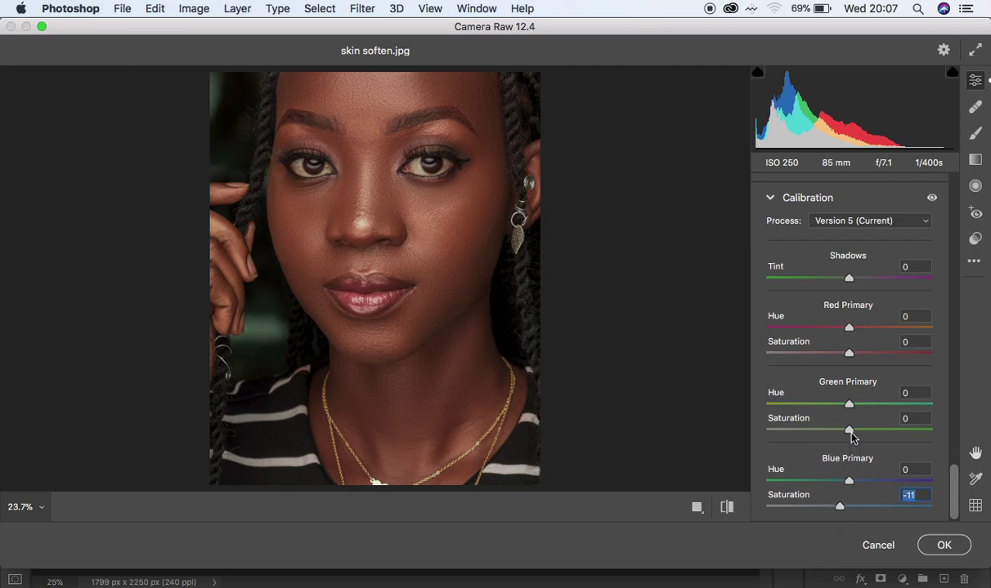
pyautogui.moveTo(851, 434); pyautogui.dragTo(840, 435)
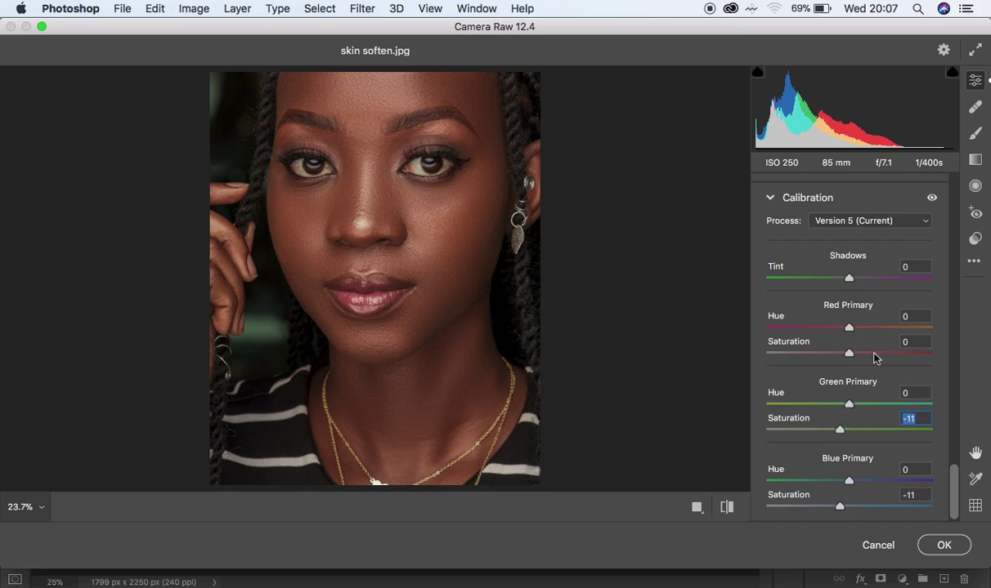
pyautogui.moveTo(849, 354); pyautogui.dragTo(840, 354)
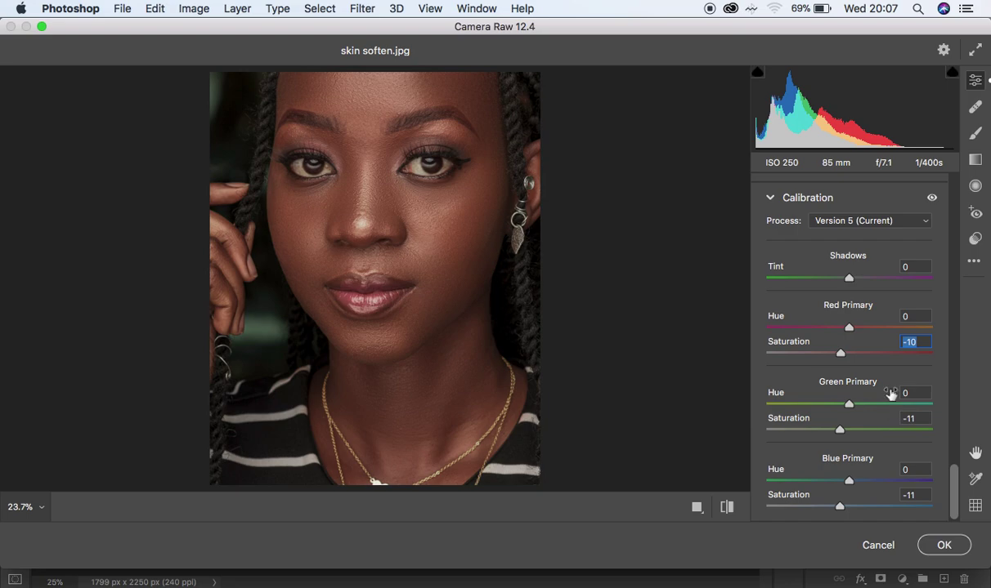
# Step: Set the Oranges luminance in the Color Mixer to about -8
pyautogui.moveTo(954, 493); pyautogui.dragTo(952, 358)
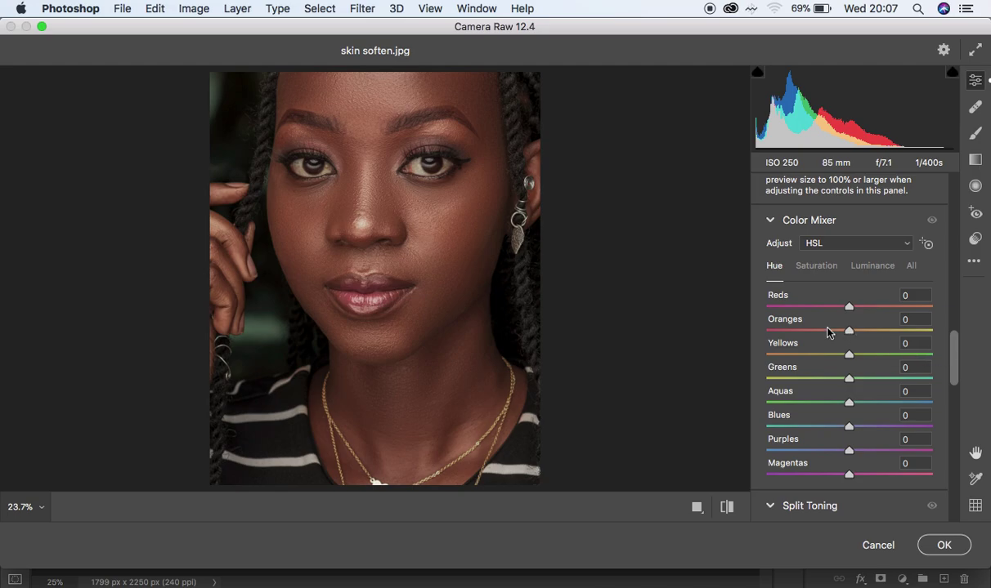
pyautogui.click(869, 268)
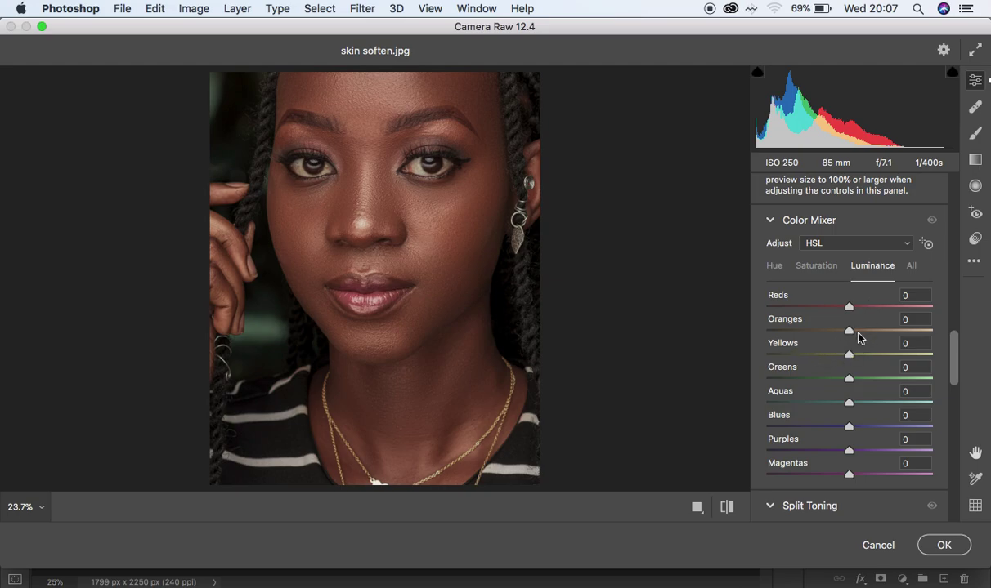
pyautogui.moveTo(850, 332); pyautogui.dragTo(972, 335)
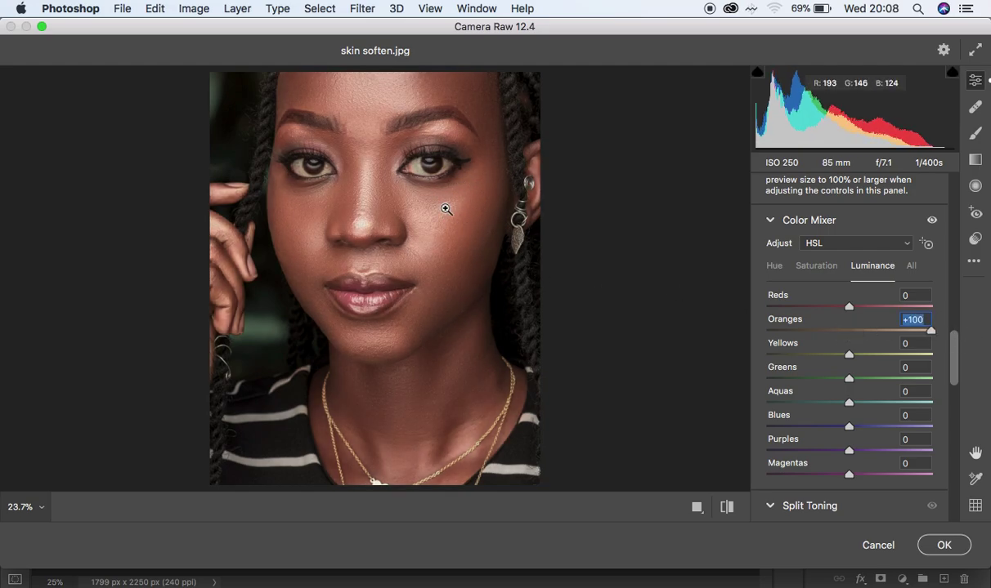
pyautogui.doubleClick(930, 331)
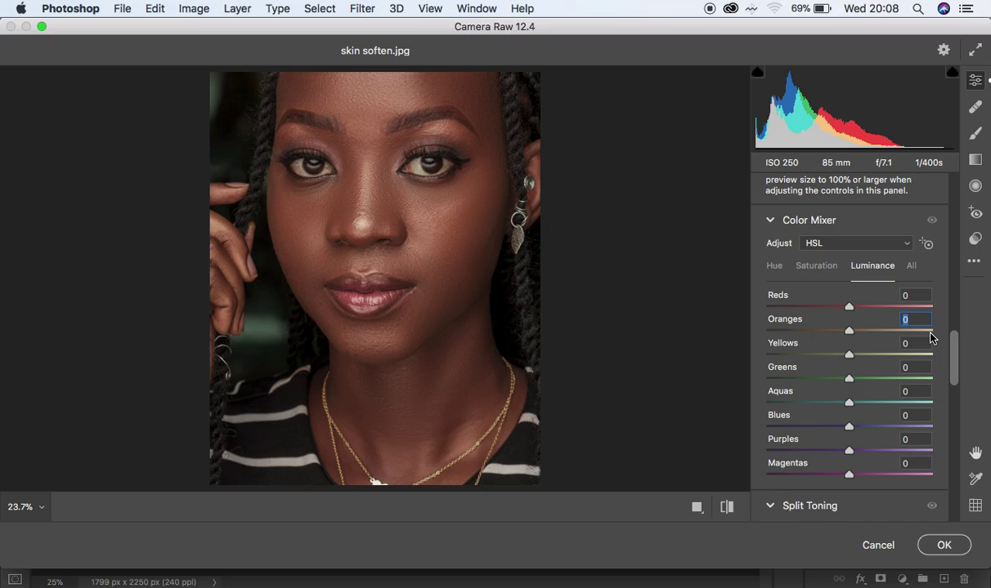
pyautogui.moveTo(853, 336); pyautogui.dragTo(843, 335)
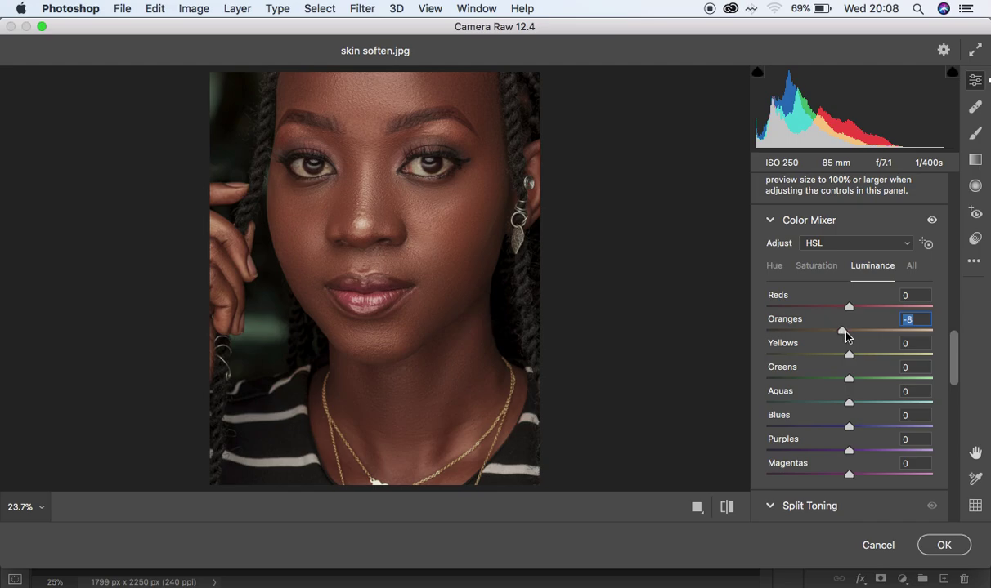
pyautogui.moveTo(843, 334); pyautogui.dragTo(842, 336)
# Step: Lower the Oranges saturation slightly in the Color Mixer and set the Oranges hue to +8
pyautogui.click(816, 266)
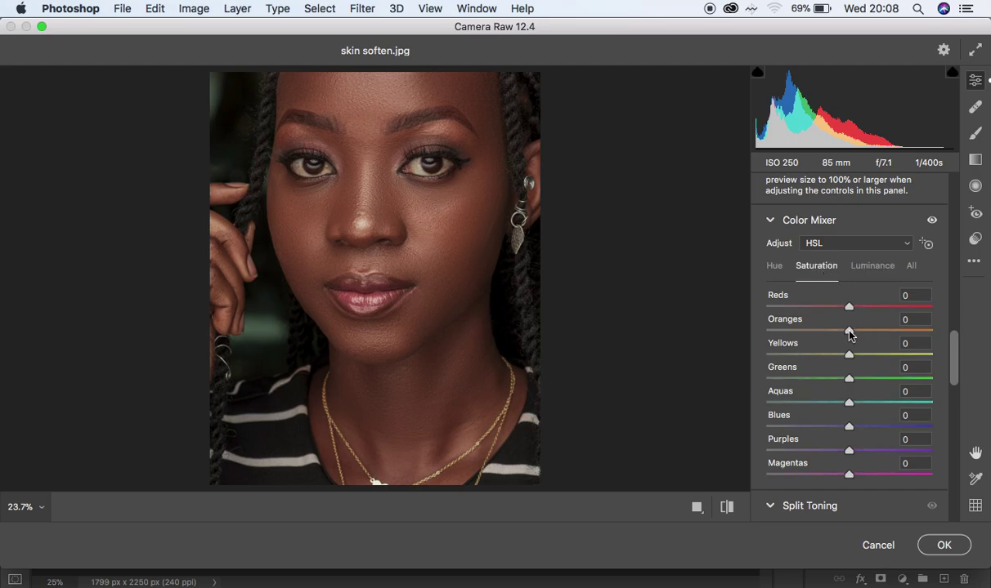
pyautogui.moveTo(849, 334); pyautogui.dragTo(847, 331)
pyautogui.click(774, 269)
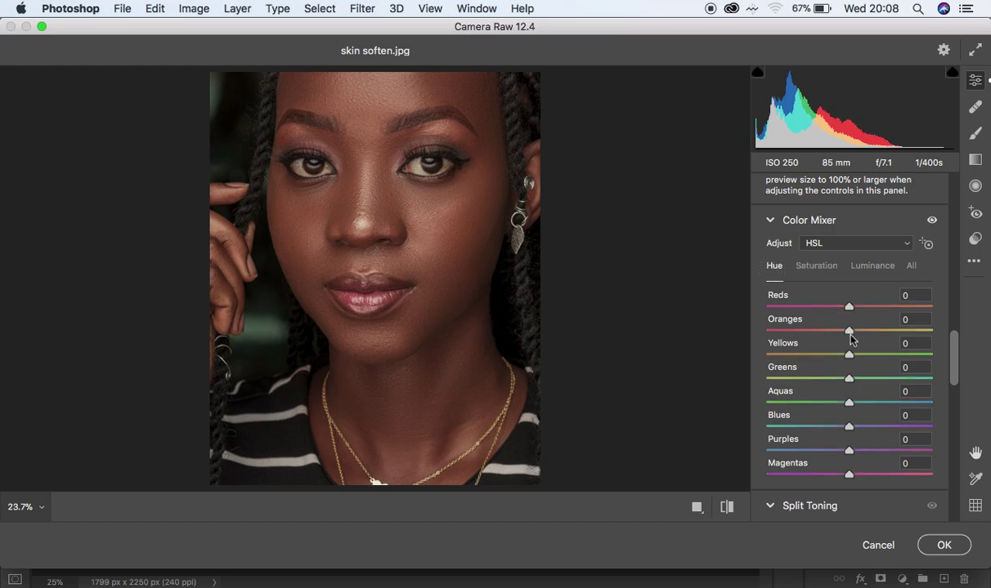
pyautogui.moveTo(850, 337); pyautogui.dragTo(855, 335)
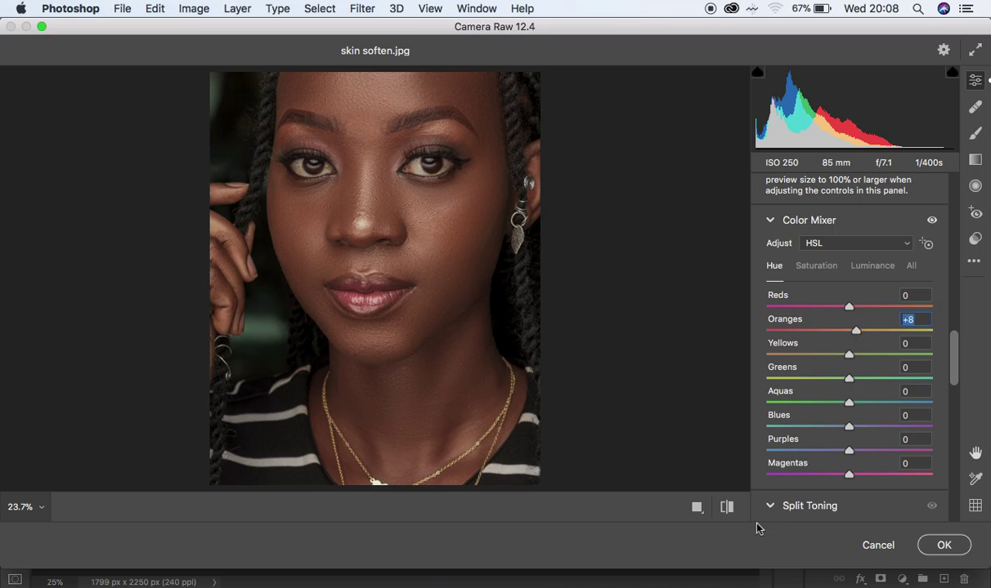
# Step: Cycle through the before and after previews to compare the colour adjustments with the original
pyautogui.click(727, 507)
pyautogui.click(726, 508)
pyautogui.click(727, 508)
pyautogui.click(726, 508)
pyautogui.click(727, 507)
# Step: Set the Contrast in the Basic adjustments to +7
pyautogui.scroll(15, 912, 287)
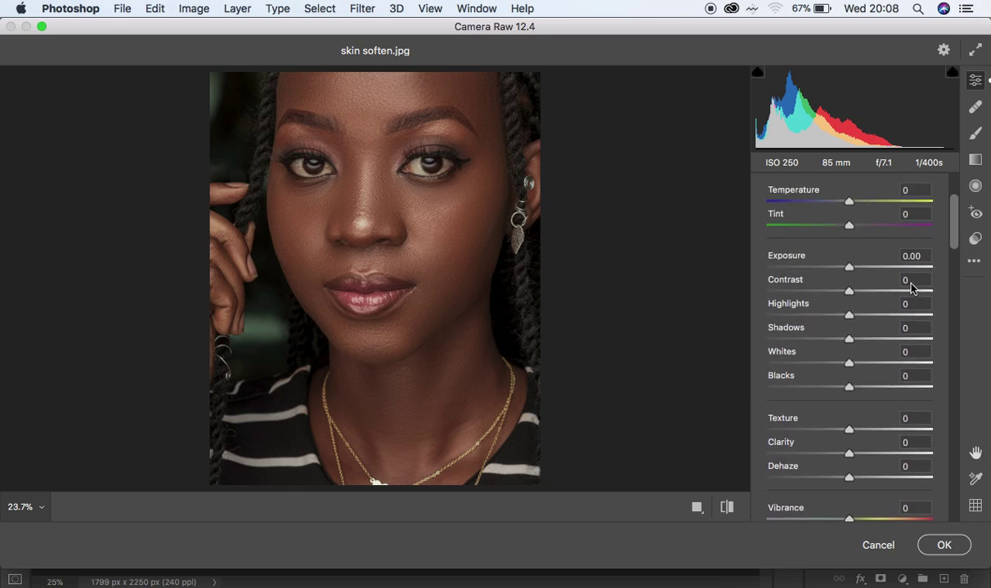
pyautogui.scroll(2, 912, 287)
pyautogui.click(850, 348)
pyautogui.moveTo(850, 347); pyautogui.dragTo(856, 349)
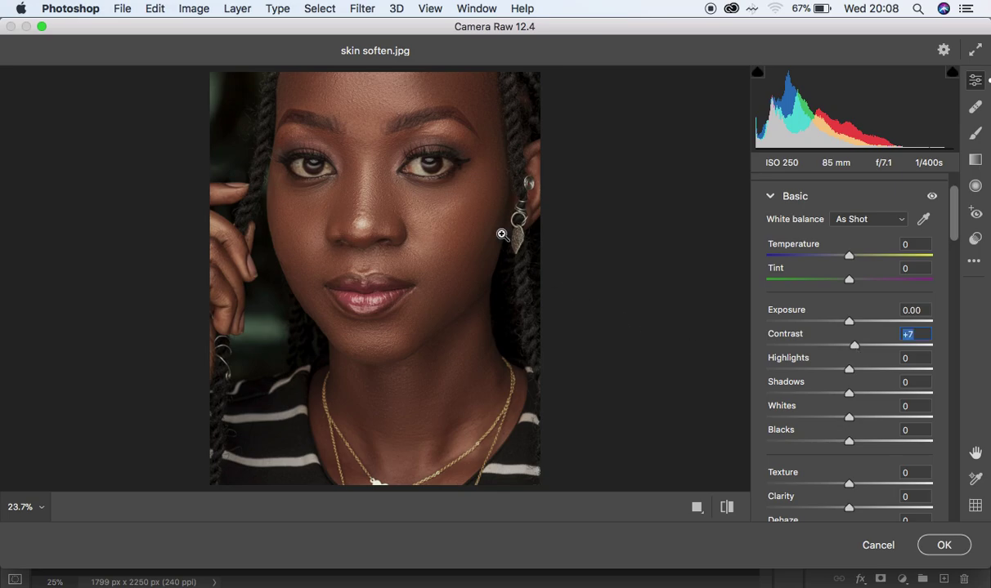
# Step: Start an adjustment brush for the eye whites with a temperature of -24 and its tint shifted towards magenta
pyautogui.click(419, 164)
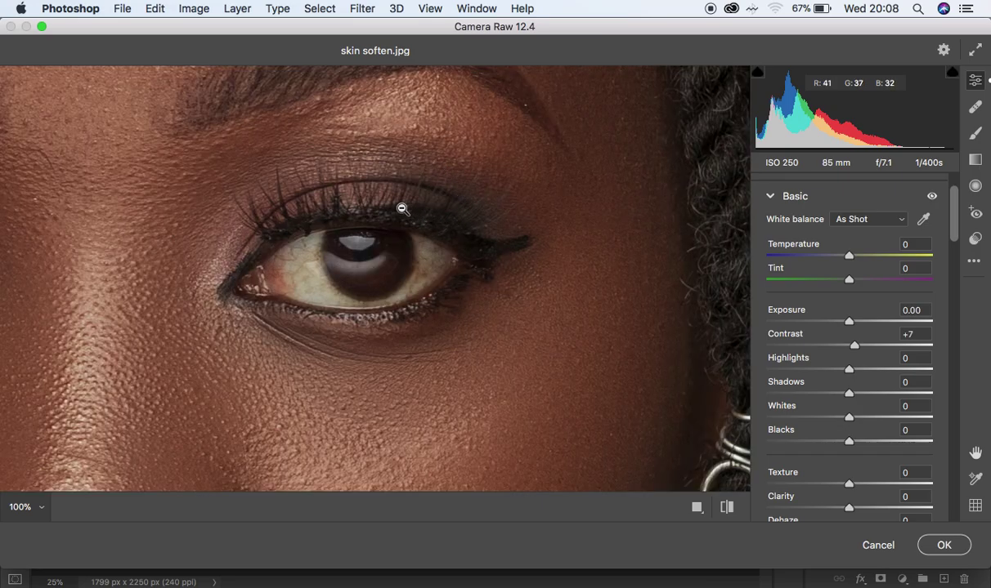
pyautogui.click(975, 135)
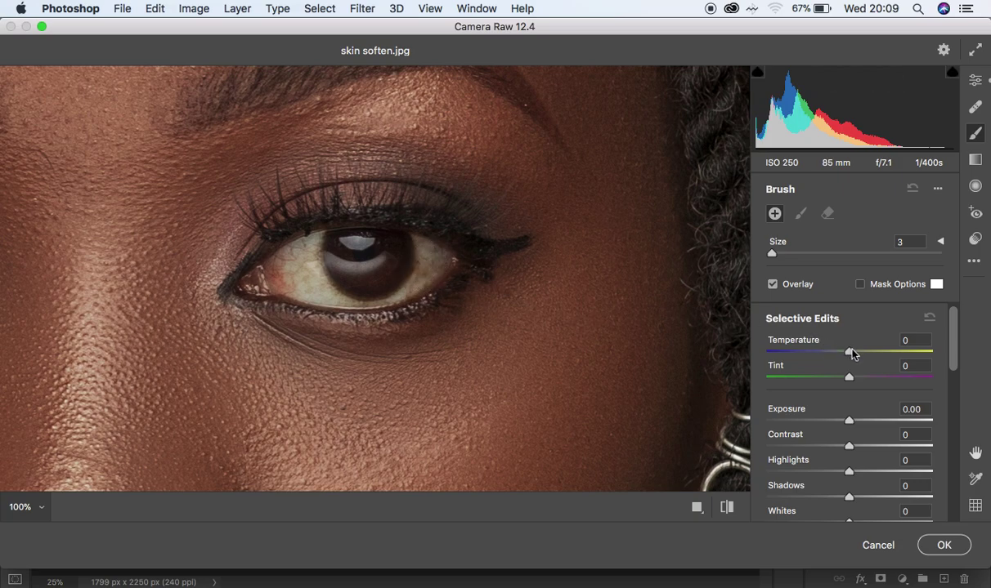
pyautogui.moveTo(850, 356); pyautogui.dragTo(832, 357)
pyautogui.scroll(-1, 952, 336)
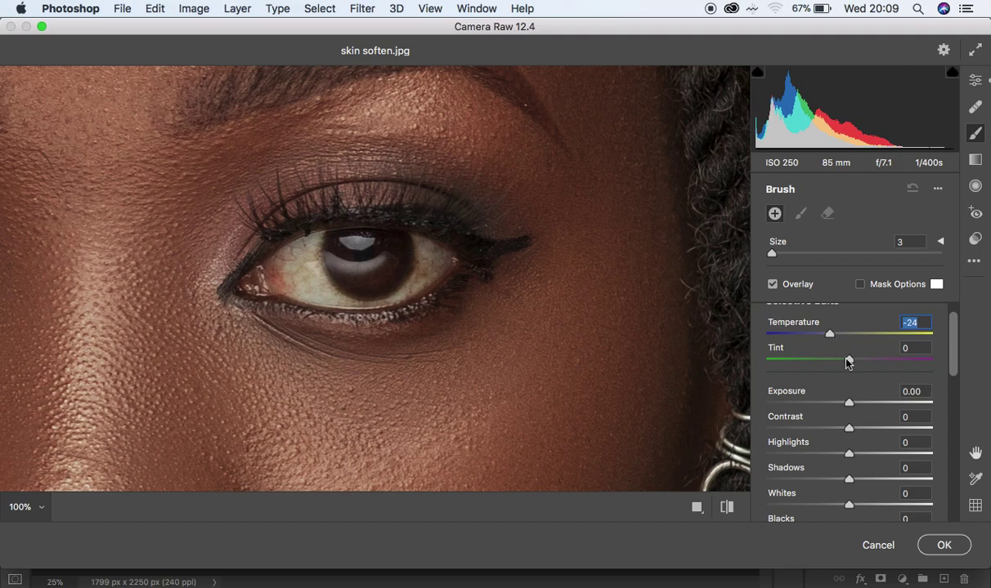
pyautogui.moveTo(848, 362); pyautogui.dragTo(902, 362)
# Step: Raise the adjustment brush's highlights slightly and set its saturation to -62
pyautogui.moveTo(956, 345); pyautogui.dragTo(955, 361)
pyautogui.moveTo(850, 396); pyautogui.dragTo(853, 392)
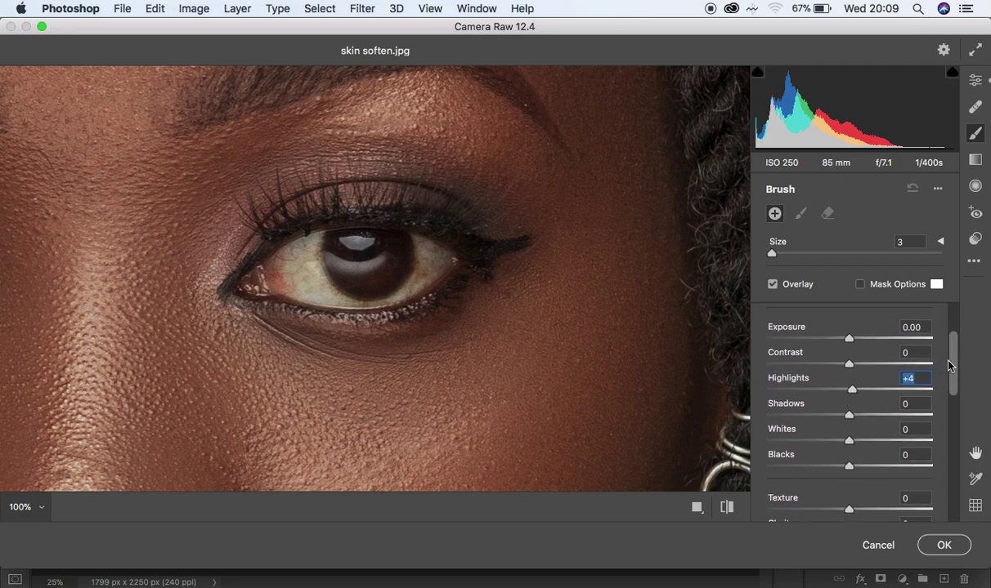
pyautogui.moveTo(956, 368); pyautogui.dragTo(958, 384)
pyautogui.moveTo(852, 395); pyautogui.dragTo(854, 392)
pyautogui.moveTo(954, 380); pyautogui.dragTo(963, 442)
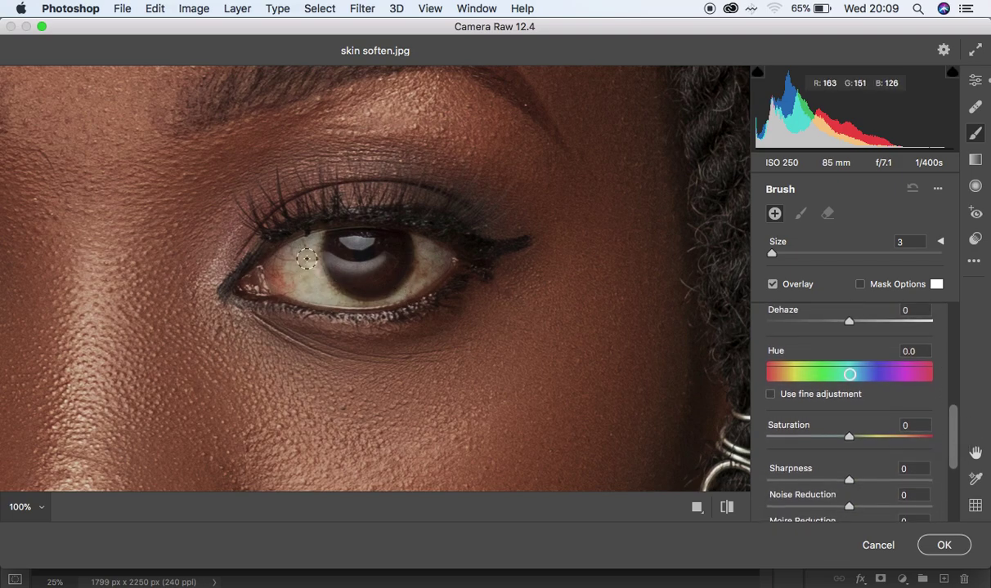
pyautogui.moveTo(851, 442); pyautogui.dragTo(798, 440)
# Step: Paint the brush adjustment over the whites of both eyes to remove their yellow cast
pyautogui.moveTo(290, 245)
pyautogui.mouseDown()
pyautogui.moveTo(312, 276)
pyautogui.moveTo(307, 245)
pyautogui.moveTo(321, 286)
pyautogui.moveTo(312, 245)
pyautogui.moveTo(298, 249)
pyautogui.moveTo(295, 272)
pyautogui.moveTo(317, 290)
pyautogui.moveTo(300, 261)
pyautogui.moveTo(326, 292)
pyautogui.moveTo(356, 304)
pyautogui.moveTo(398, 297)
pyautogui.moveTo(420, 273)
pyautogui.moveTo(416, 242)
pyautogui.moveTo(433, 268)
pyautogui.moveTo(414, 278)
pyautogui.moveTo(415, 245)
pyautogui.moveTo(432, 251)
pyautogui.moveTo(418, 281)
pyautogui.moveTo(344, 295)
pyautogui.moveTo(309, 281)
pyautogui.moveTo(303, 248)
pyautogui.moveTo(288, 259)
pyautogui.moveTo(292, 280)
pyautogui.moveTo(309, 288)
pyautogui.moveTo(332, 266)
pyautogui.moveTo(384, 262)
pyautogui.moveTo(351, 244)
pyautogui.mouseUp()
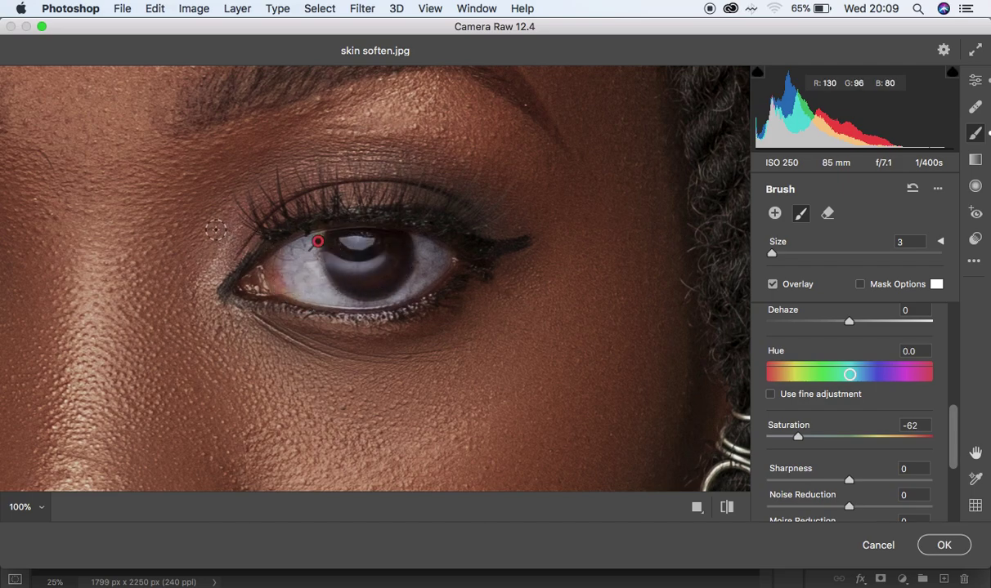
pyautogui.moveTo(325, 205); pyautogui.dragTo(423, 201)
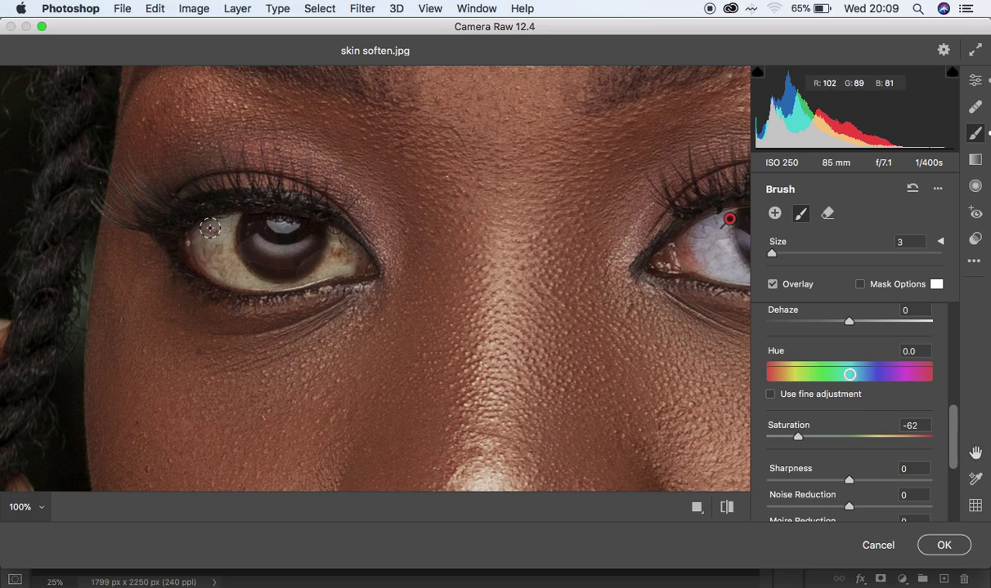
pyautogui.moveTo(215, 223)
pyautogui.mouseDown()
pyautogui.moveTo(223, 221)
pyautogui.moveTo(228, 271)
pyautogui.moveTo(211, 234)
pyautogui.moveTo(250, 276)
pyautogui.moveTo(228, 228)
pyautogui.moveTo(261, 279)
pyautogui.moveTo(316, 266)
pyautogui.moveTo(327, 232)
pyautogui.moveTo(325, 269)
pyautogui.moveTo(339, 245)
pyautogui.moveTo(310, 255)
pyautogui.moveTo(311, 237)
pyautogui.moveTo(253, 240)
pyautogui.moveTo(266, 217)
pyautogui.moveTo(218, 217)
pyautogui.moveTo(212, 229)
pyautogui.moveTo(228, 266)
pyautogui.moveTo(277, 260)
pyautogui.moveTo(245, 255)
pyautogui.mouseUp()
# Step: Check the whole face, apply the Camera Raw adjustments and toggle Layer 1 copy's visibility to compare the result
pyautogui.keyDown('alt'); pyautogui.keyDown('super'); pyautogui.click(227, 255); pyautogui.keyUp('super'); pyautogui.keyUp('alt')
pyautogui.keyDown('alt'); pyautogui.keyDown('super'); pyautogui.click(228, 255); pyautogui.keyUp('super'); pyautogui.keyUp('alt')
pyautogui.keyDown('alt'); pyautogui.keyDown('super'); pyautogui.click(228, 255); pyautogui.keyUp('super'); pyautogui.keyUp('alt')
pyautogui.keyDown('alt'); pyautogui.keyDown('super'); pyautogui.click(227, 255); pyautogui.keyUp('super'); pyautogui.keyUp('alt')
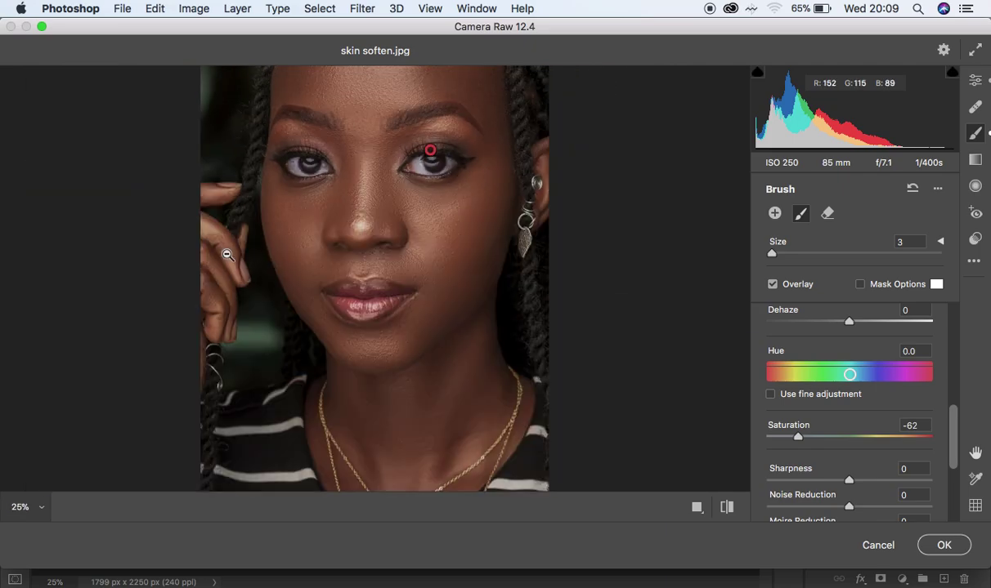
pyautogui.keyDown('alt'); pyautogui.keyDown('super'); pyautogui.click(227, 255); pyautogui.keyUp('super'); pyautogui.keyUp('alt')
pyautogui.keyDown('super'); pyautogui.click(227, 255); pyautogui.keyUp('super')
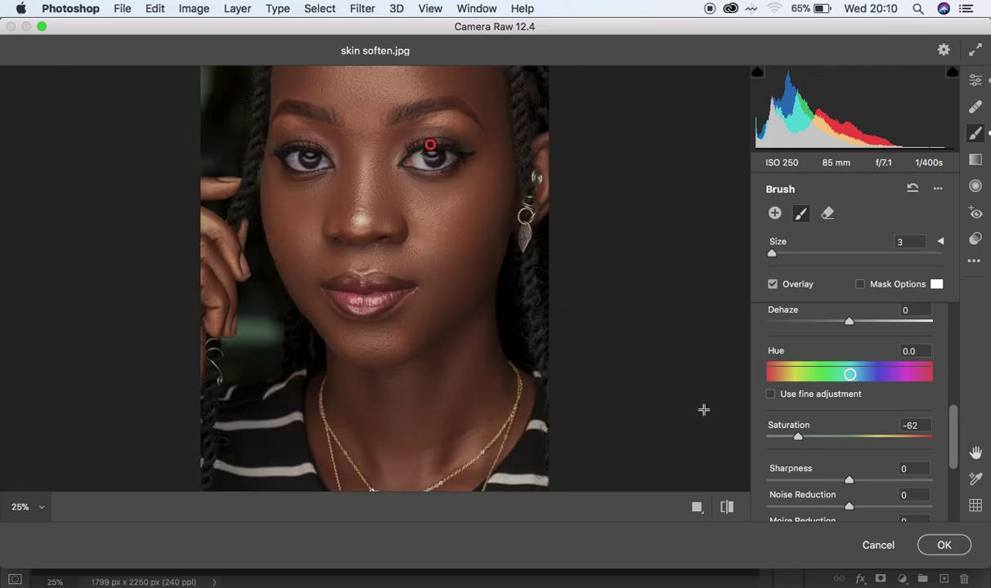
pyautogui.click(945, 545)
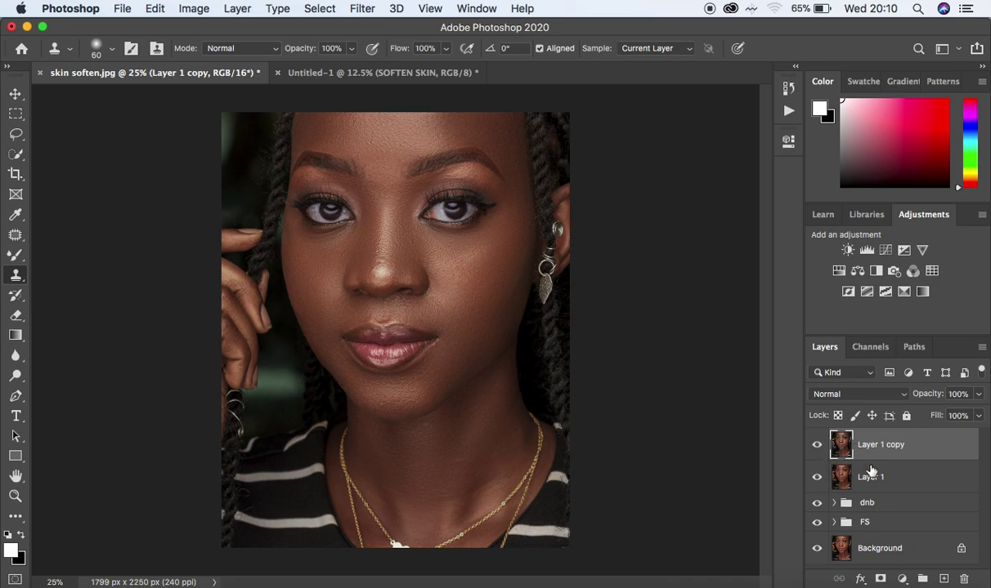
pyautogui.click(816, 445)
pyautogui.click(815, 445)
# Step: Add a Selective Color adjustment layer and set Yellow to -5% and Black to +2% in the Blacks range
pyautogui.click(903, 578)
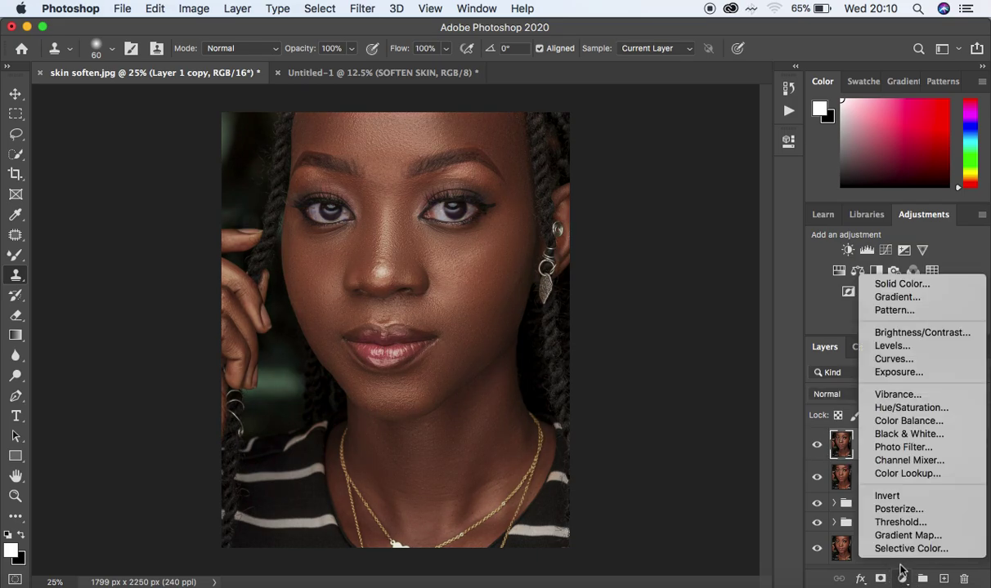
pyautogui.click(898, 553)
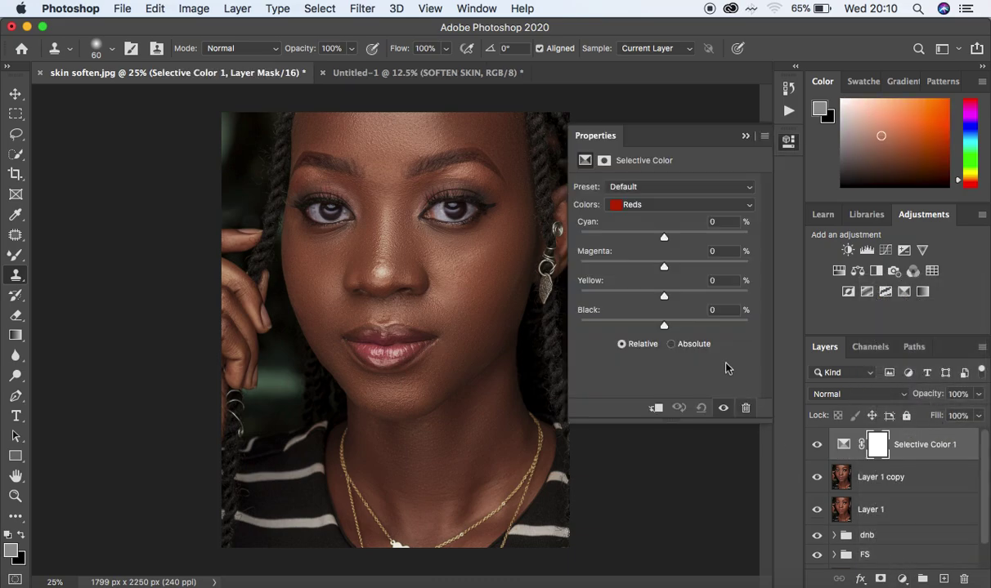
pyautogui.click(684, 204)
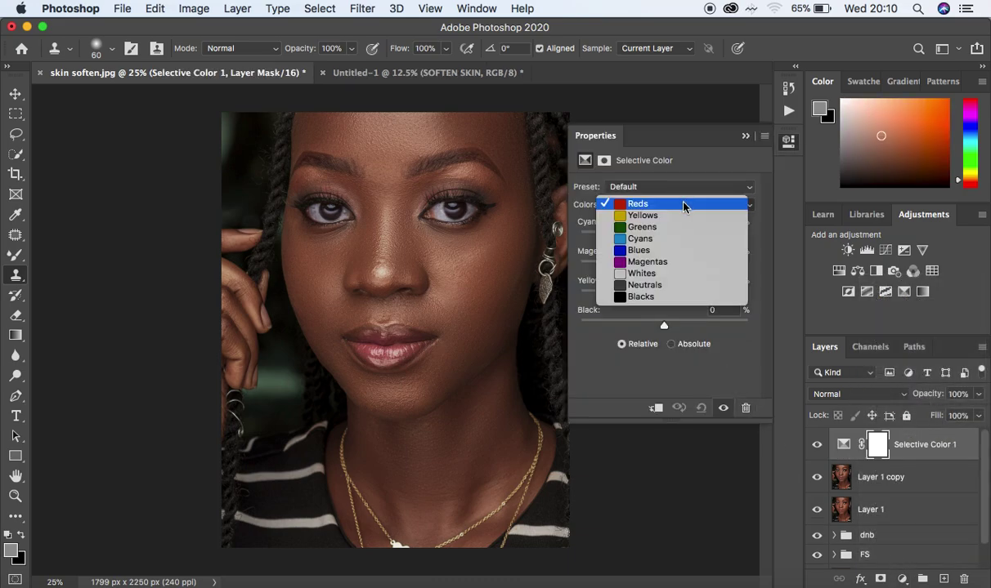
pyautogui.click(667, 280)
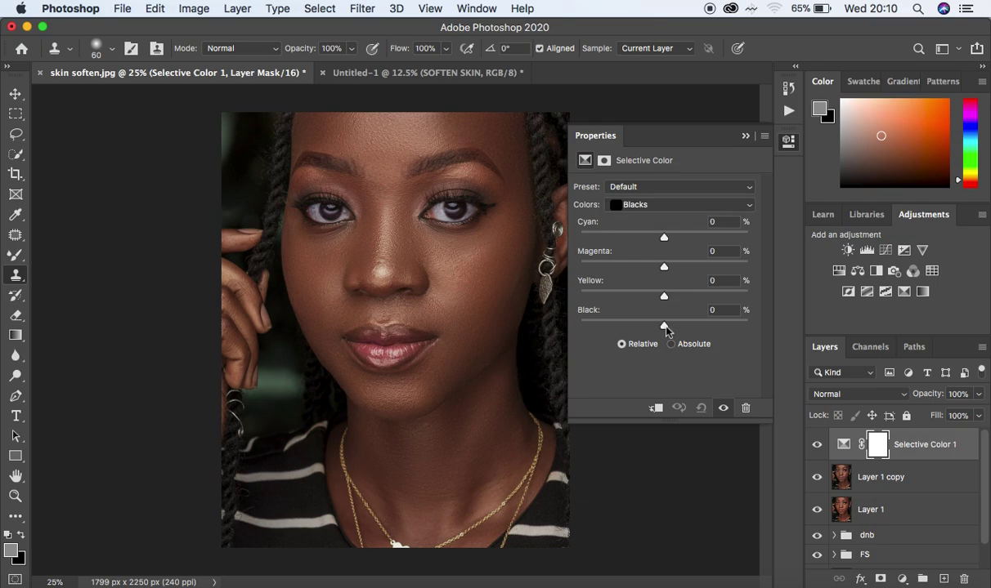
pyautogui.moveTo(666, 327); pyautogui.dragTo(660, 298)
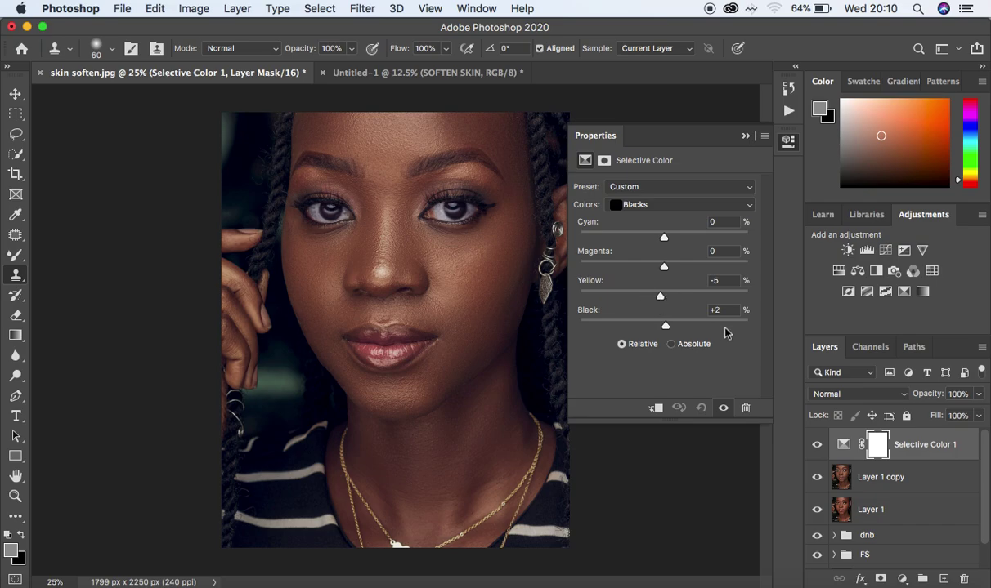
# Step: In the Selective Color adjustment, set Yellow to -2% for the Yellows range and Magenta to -2% for the Reds range
pyautogui.click(670, 210)
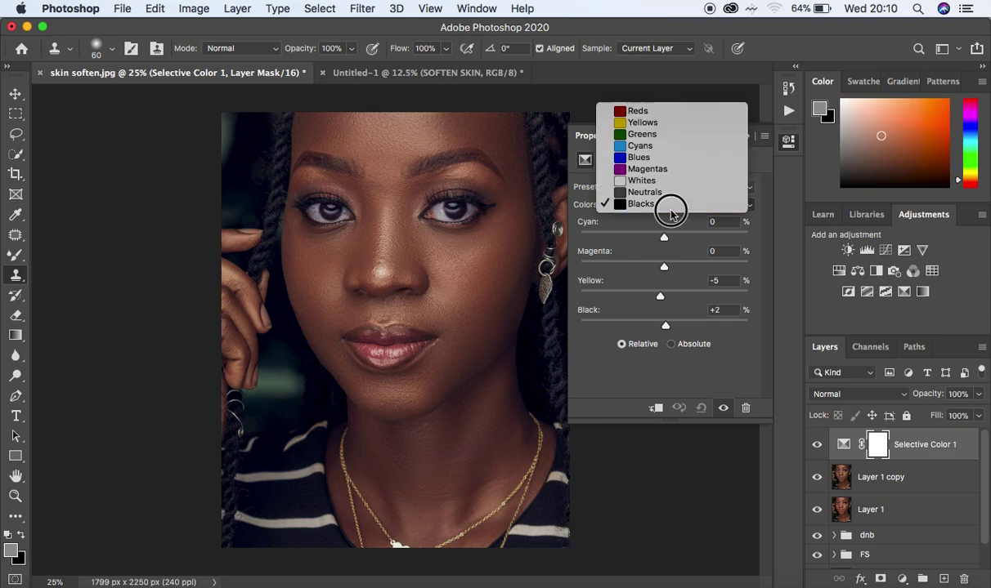
pyautogui.click(659, 123)
pyautogui.moveTo(664, 296); pyautogui.dragTo(662, 299)
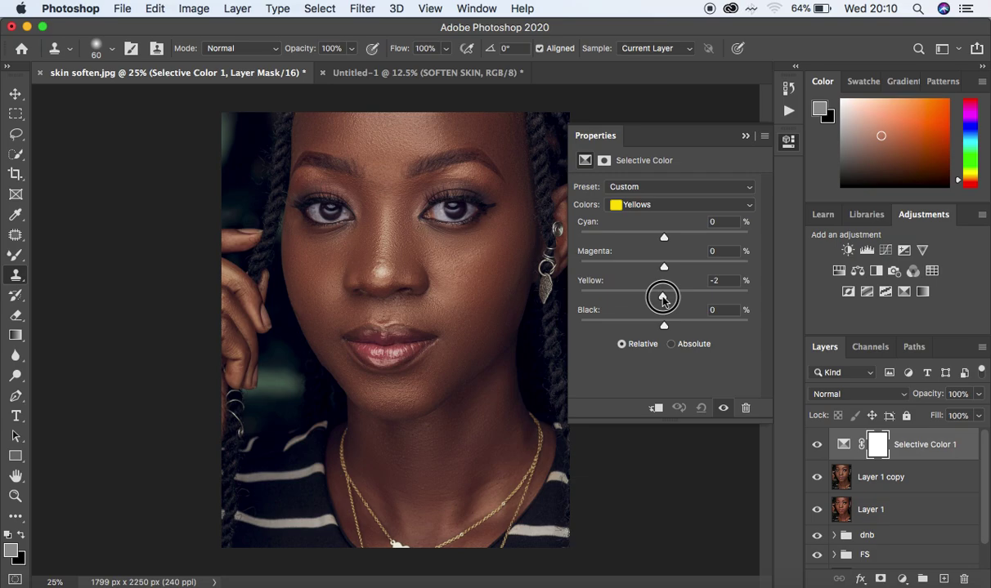
pyautogui.click(659, 205)
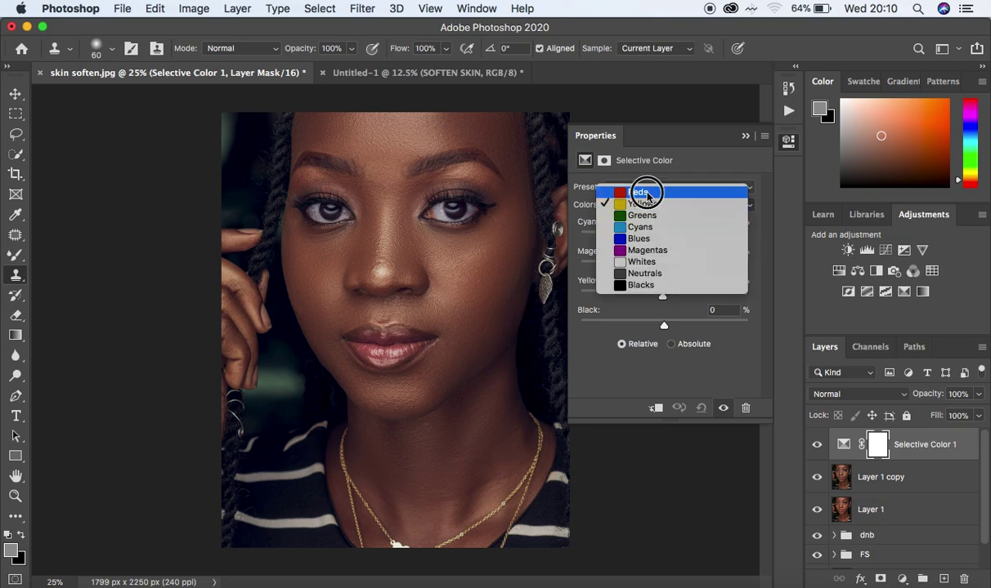
pyautogui.click(646, 195)
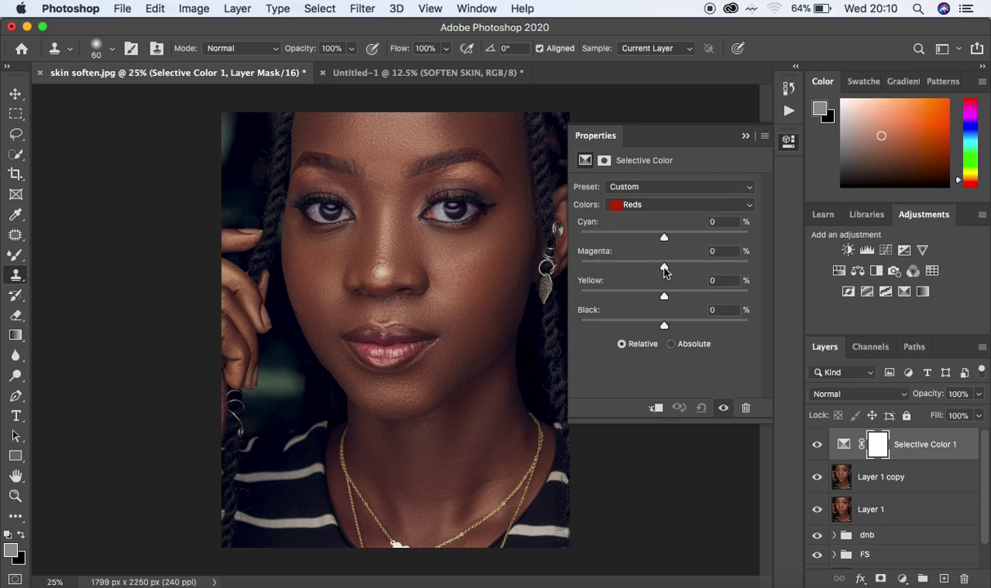
pyautogui.moveTo(664, 270); pyautogui.dragTo(664, 272)
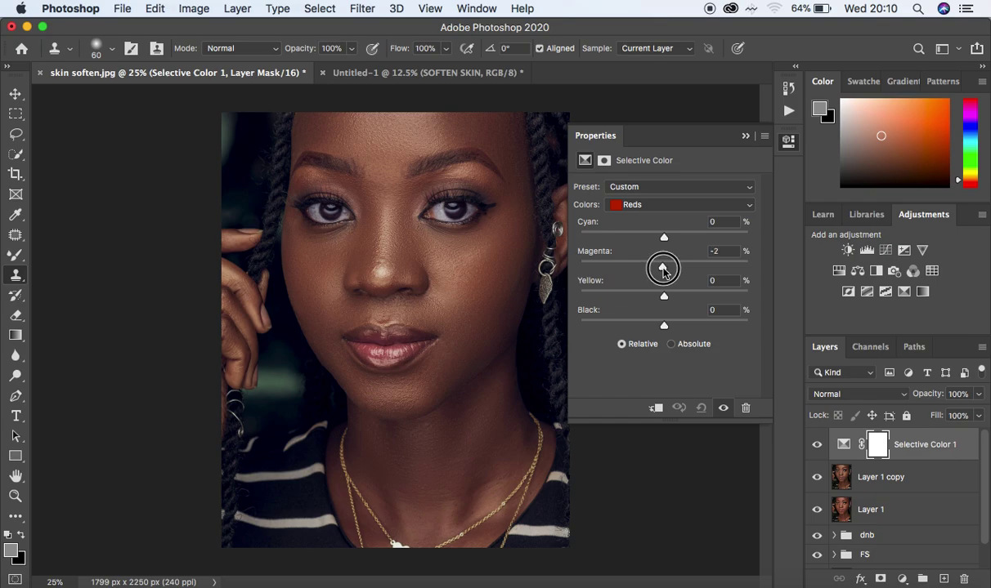
pyautogui.moveTo(662, 271); pyautogui.dragTo(662, 268)
# Step: Toggle the Selective Color adjustment's visibility to compare the colour before and after, and collapse its properties
pyautogui.click(722, 409)
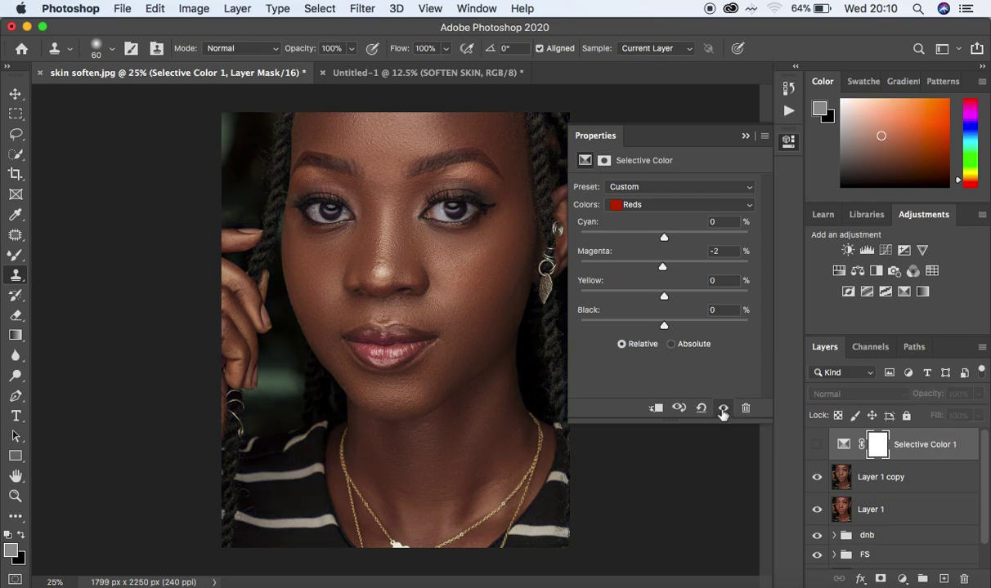
pyautogui.click(723, 409)
pyautogui.click(723, 408)
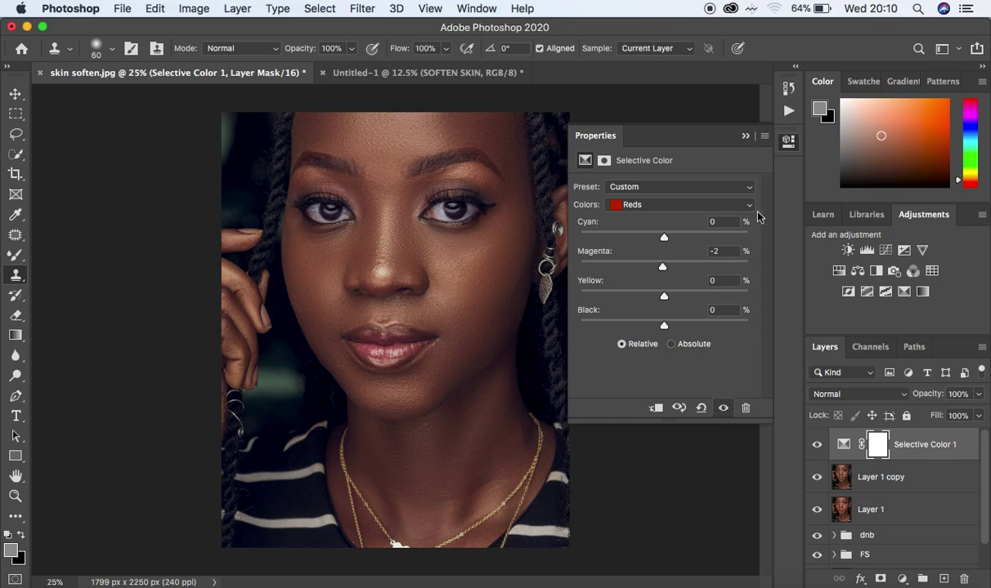
pyautogui.click(745, 135)
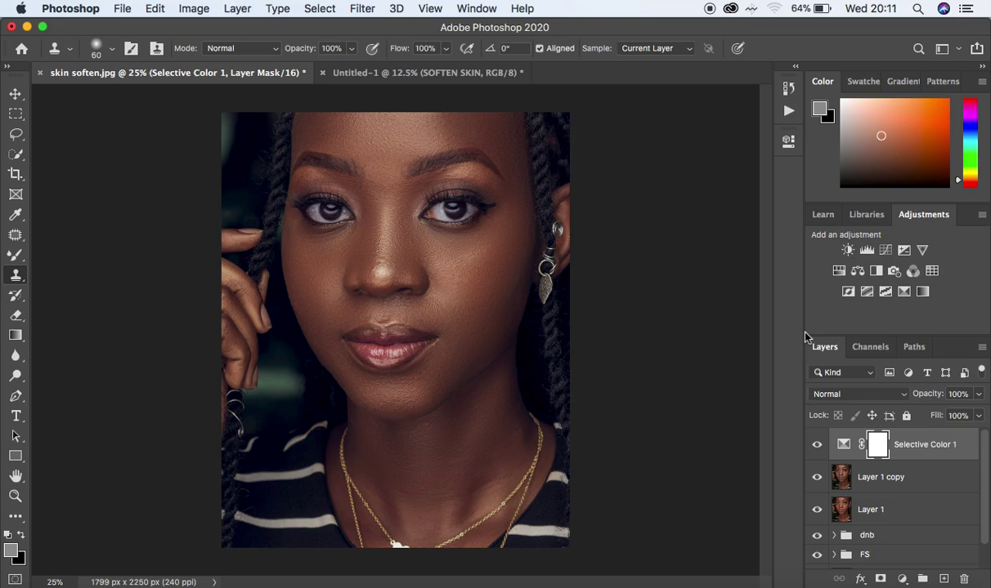
# Step: Open the Export As settings for the portrait and choose JPG format with Bicubic Sharper resampling
pyautogui.click(121, 9)
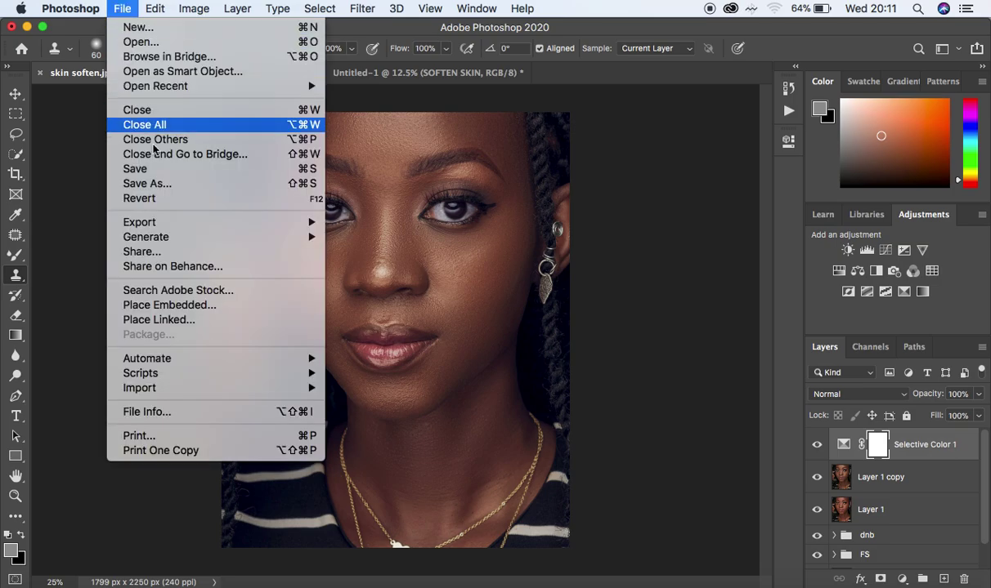
pyautogui.moveTo(188, 223)
pyautogui.click(381, 238)
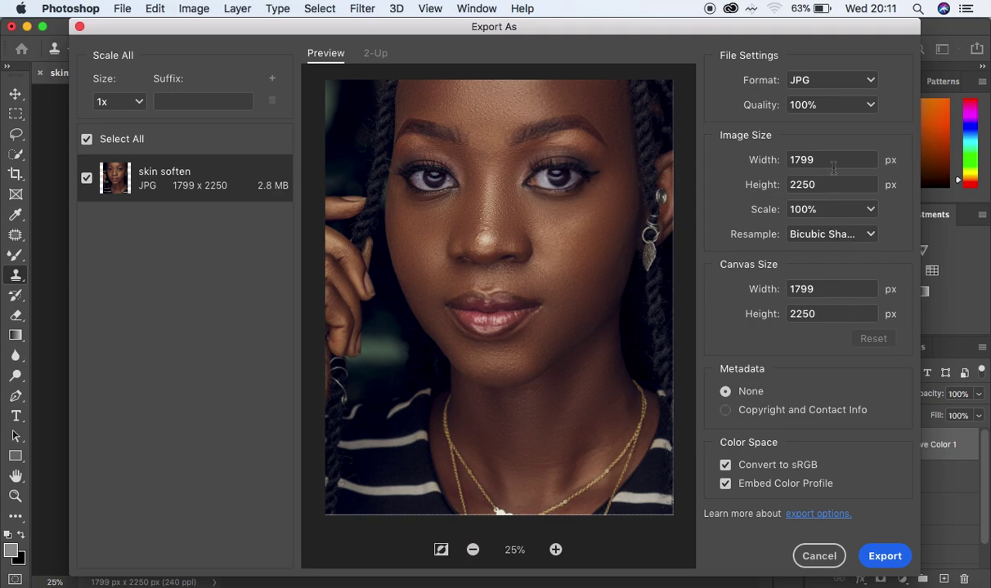
pyautogui.click(822, 80)
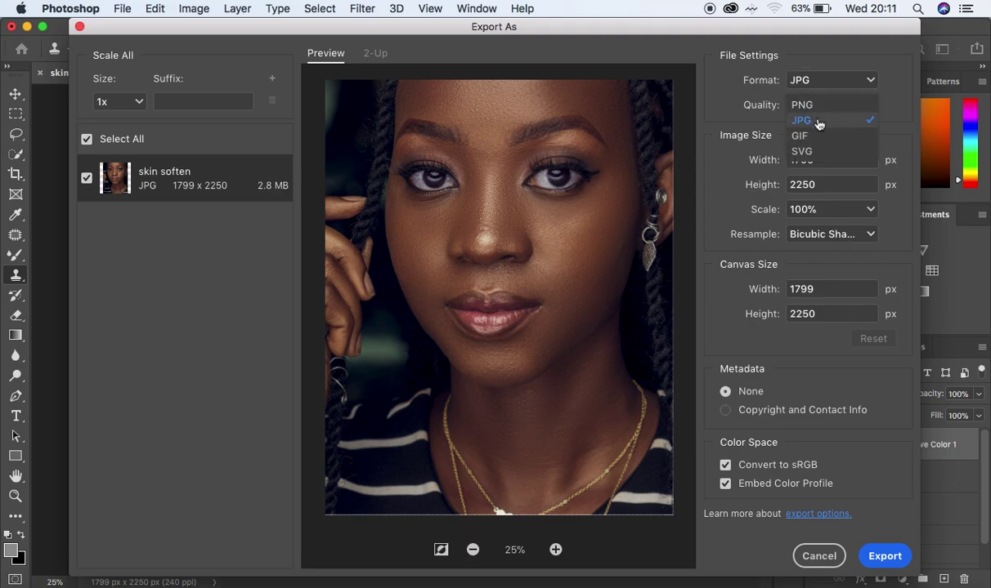
pyautogui.click(818, 122)
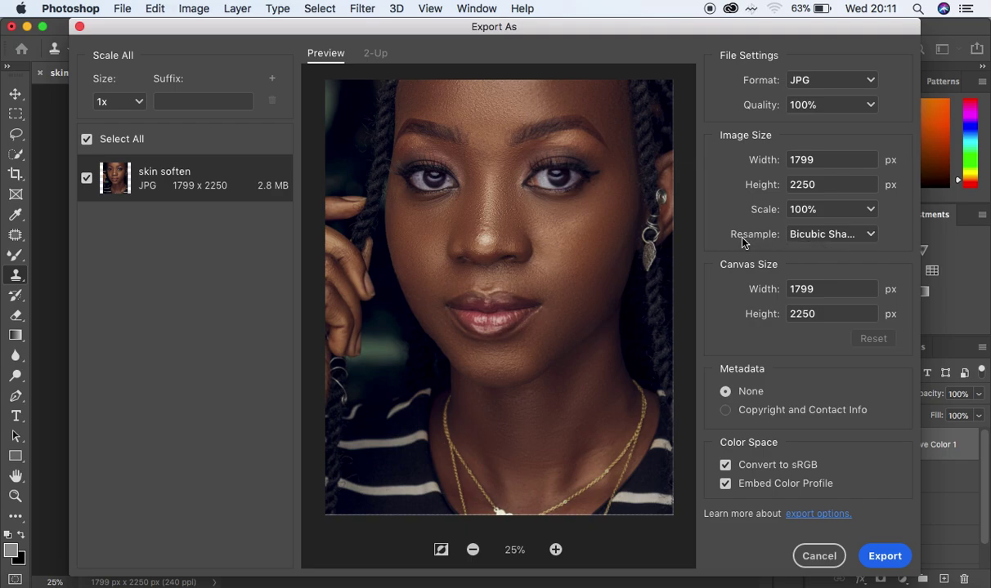
pyautogui.click(818, 235)
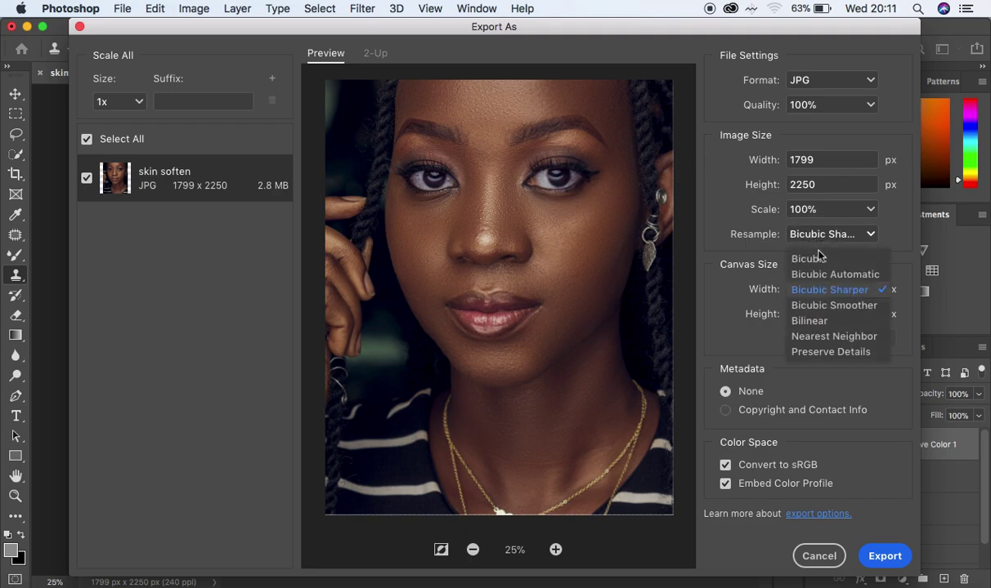
pyautogui.click(831, 290)
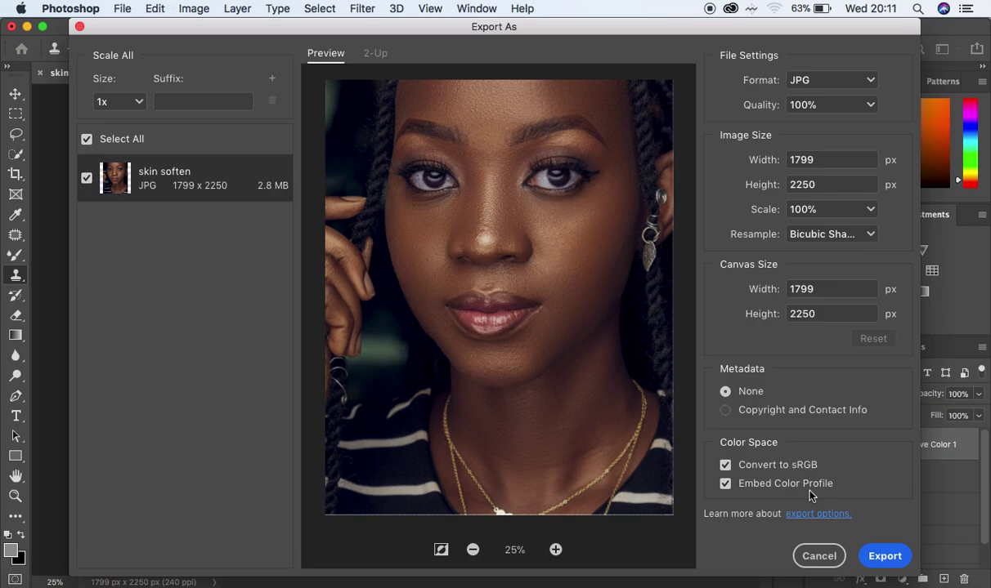
# Step: Export the portrait to the Desktop under the file name tutorial.jpg
pyautogui.click(885, 556)
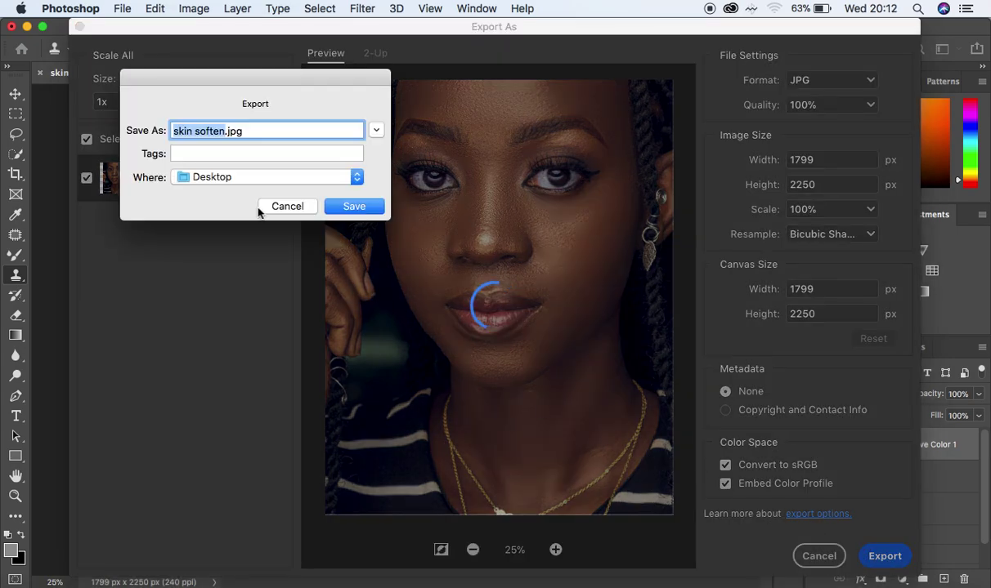
pyautogui.write('tutorial')
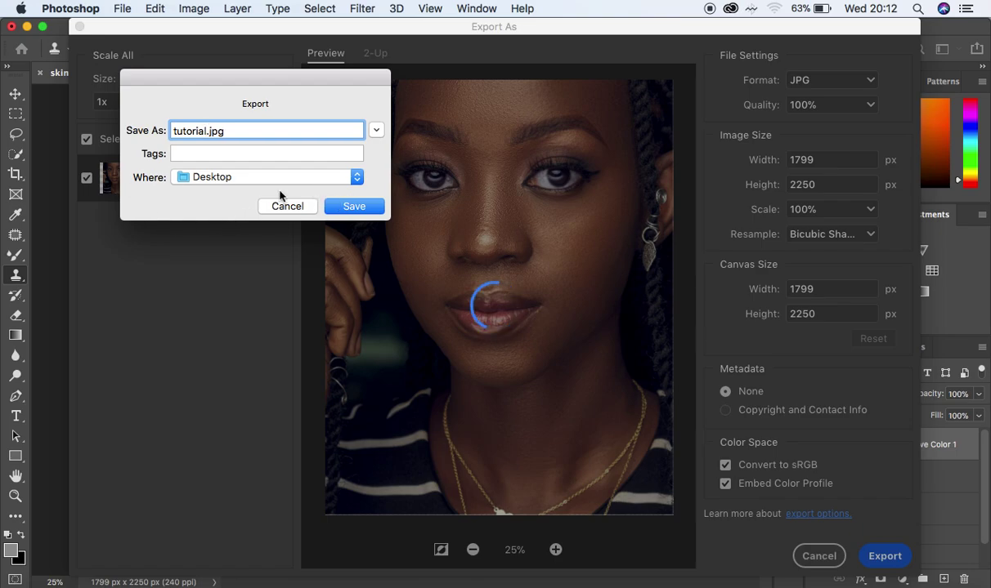
pyautogui.click(358, 177)
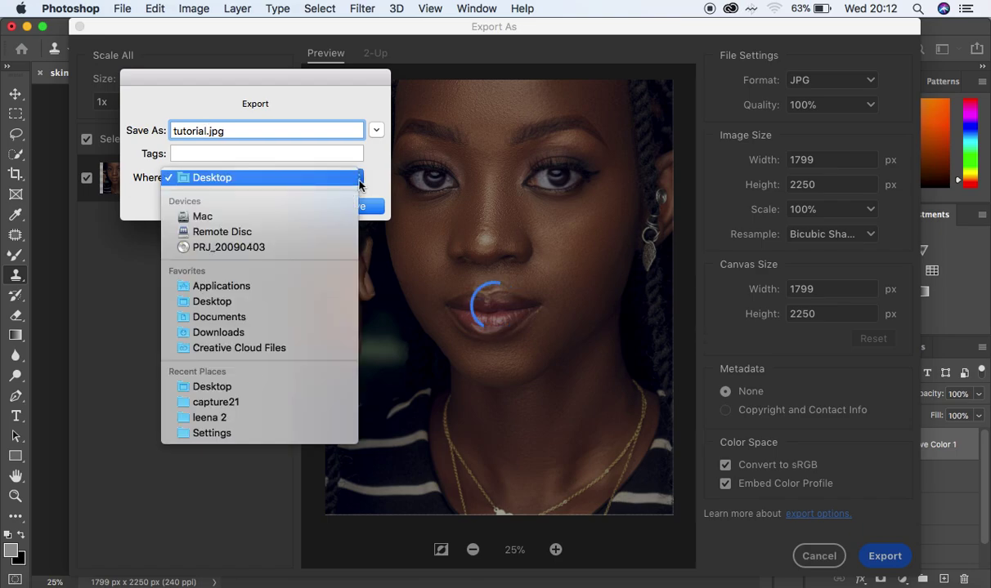
pyautogui.click(359, 182)
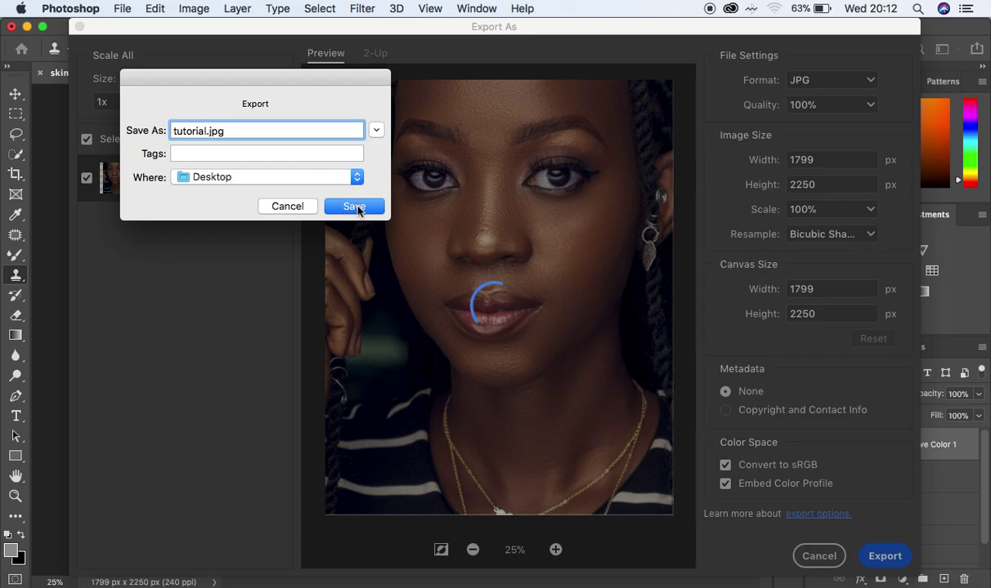
pyautogui.click(357, 210)
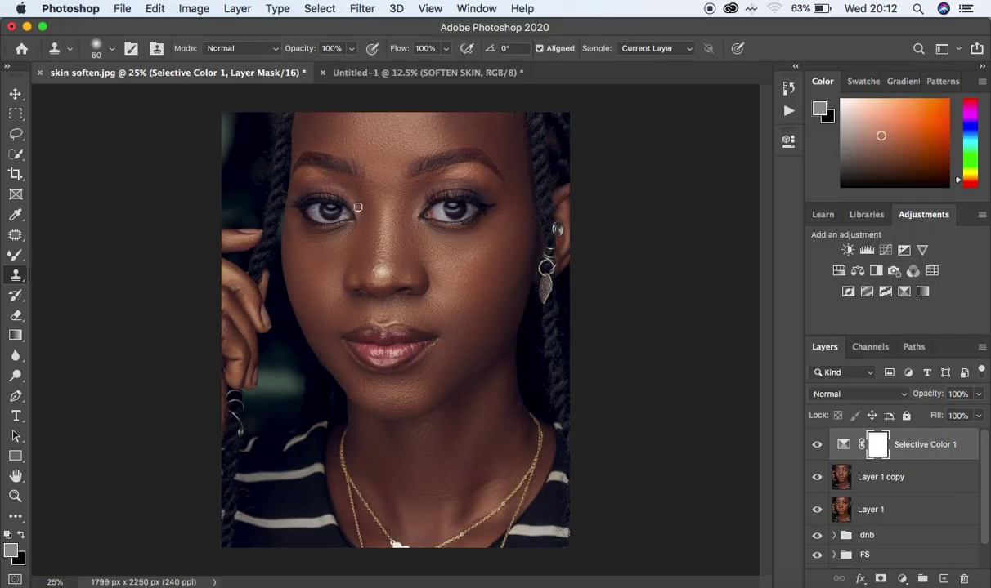
# Step: Toggle between the original Background layer alone and the full layer stack to compare the portrait before and after retouching
pyautogui.scroll(-2, 879, 482)
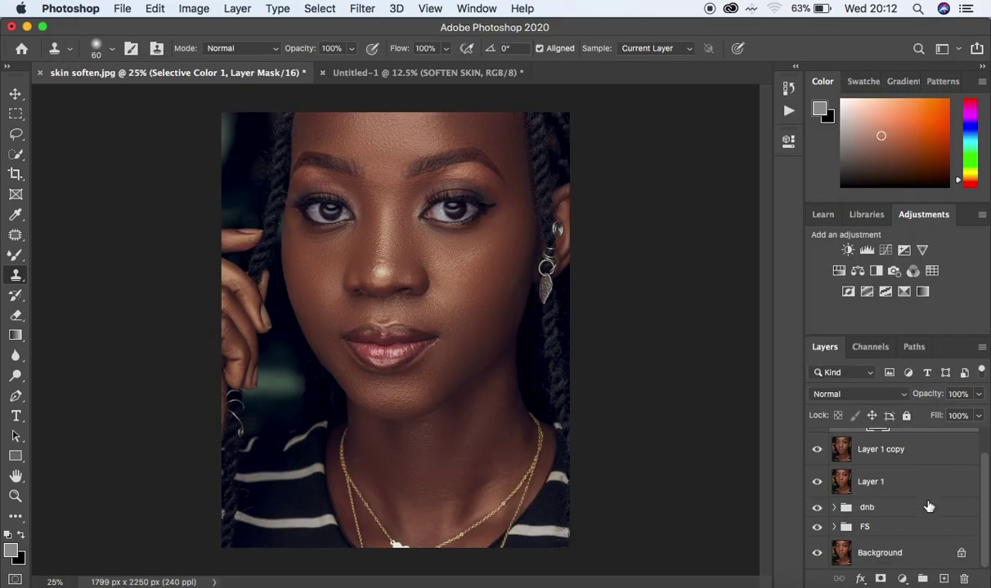
pyautogui.click(818, 554)
pyautogui.click(818, 555)
pyautogui.click(817, 554)
pyautogui.click(818, 554)
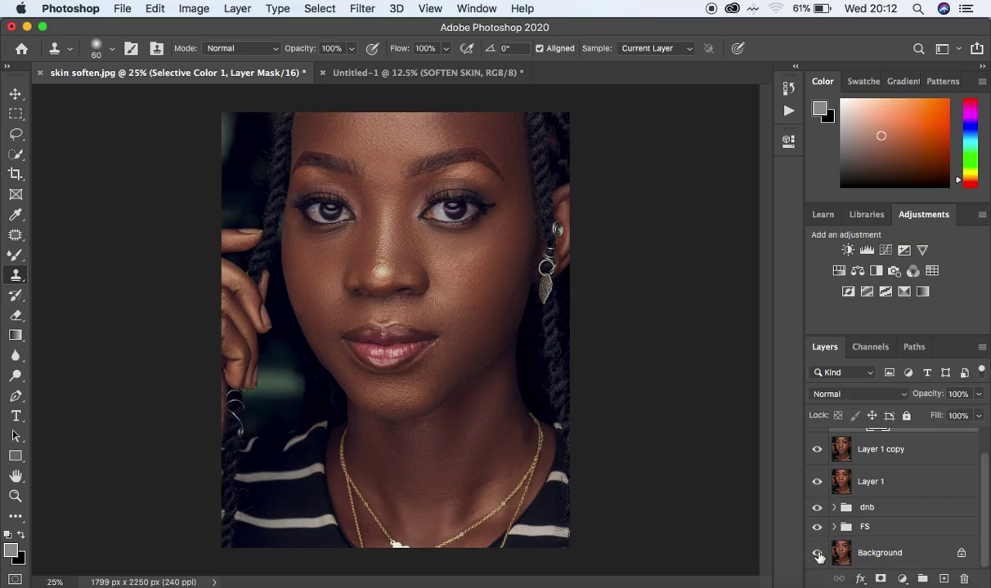